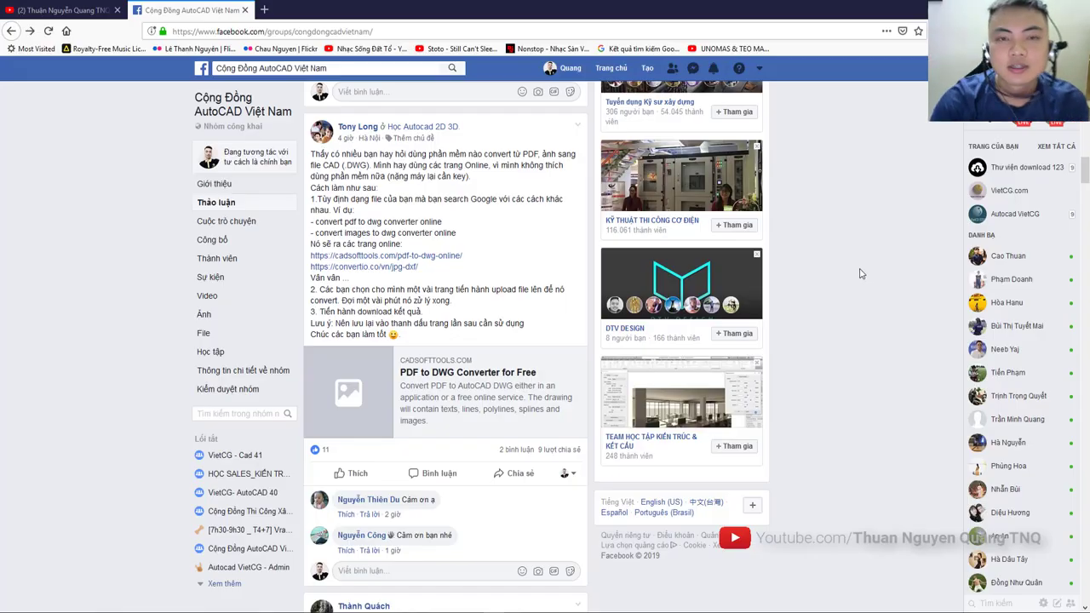
- Scroll through the Facebook post about converting PDF files with online converters
scroll(861, 273, up, 5)
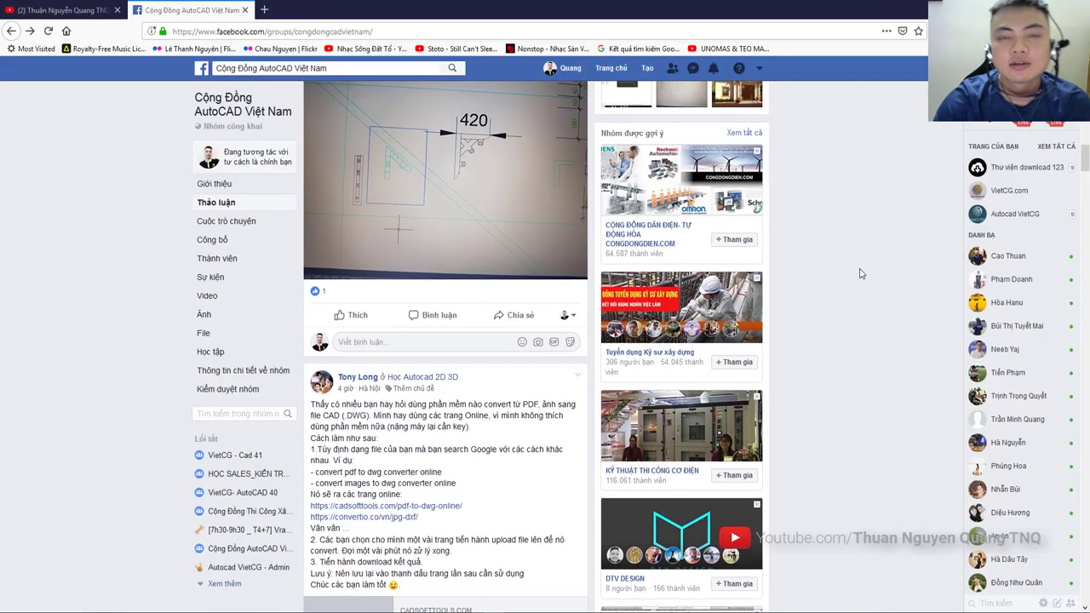
scroll(860, 272, up, 5)
scroll(860, 272, up, 5)
scroll(859, 285, up, 5)
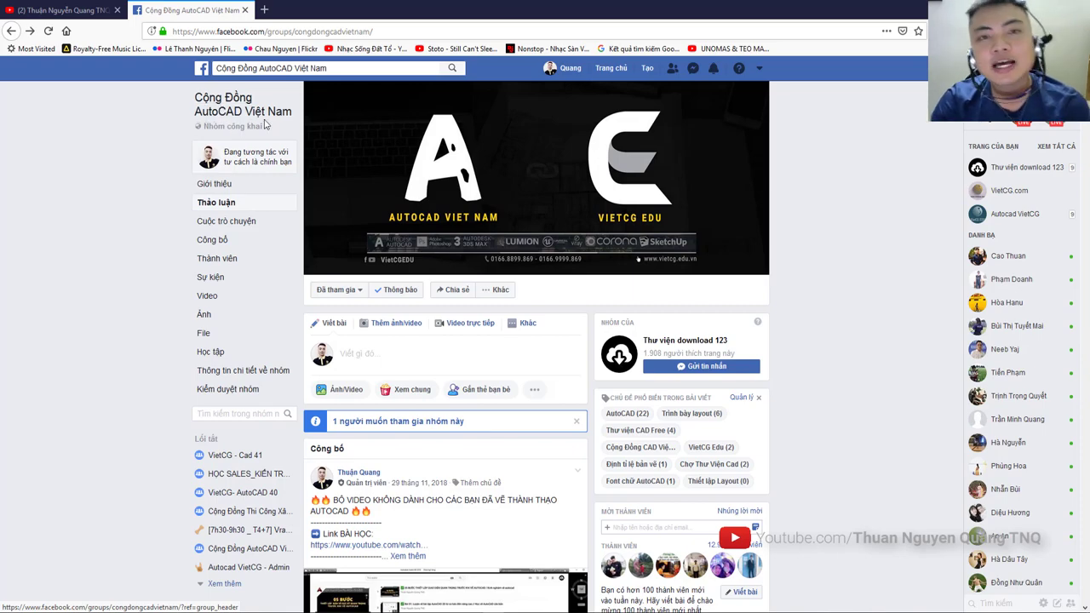
scroll(428, 381, down, 3)
scroll(428, 381, down, 3)
scroll(428, 381, down, 3)
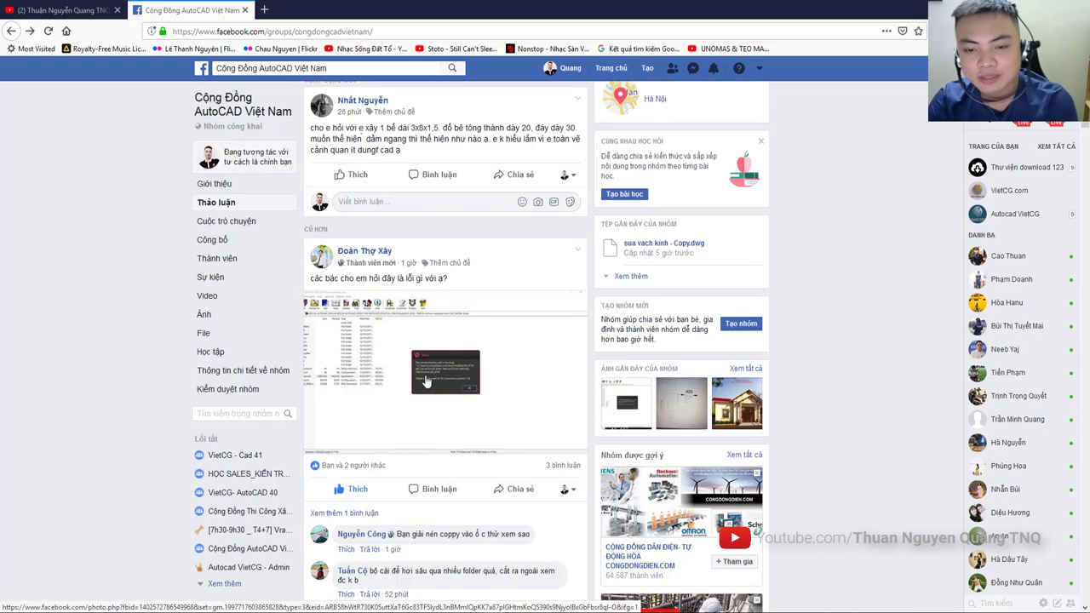
scroll(427, 381, down, 3)
scroll(461, 372, down, 3)
scroll(475, 381, down, 3)
scroll(475, 381, down, 4)
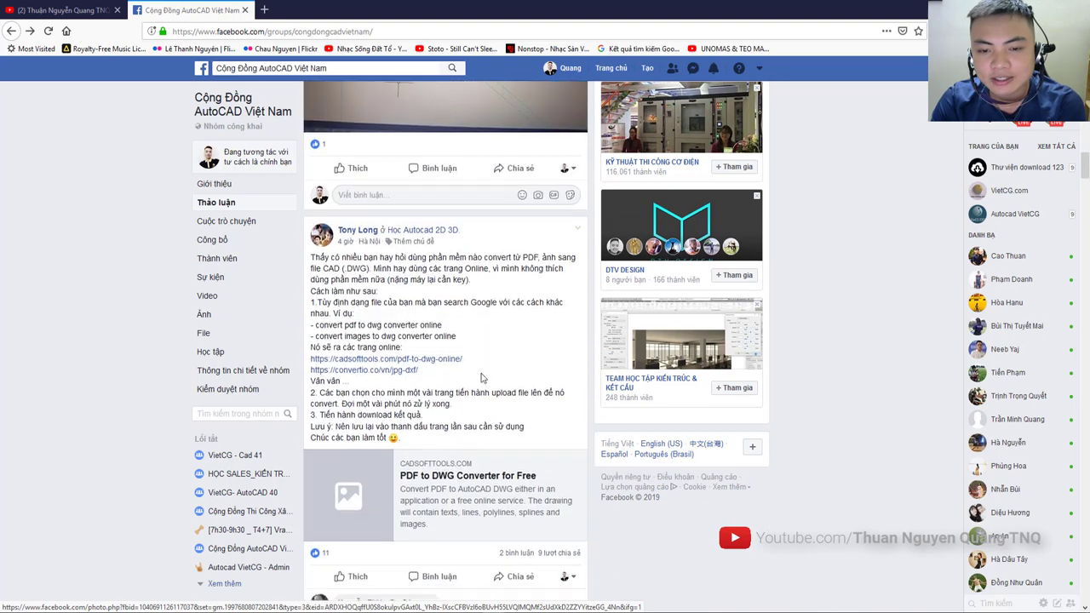
scroll(460, 358, up, 1)
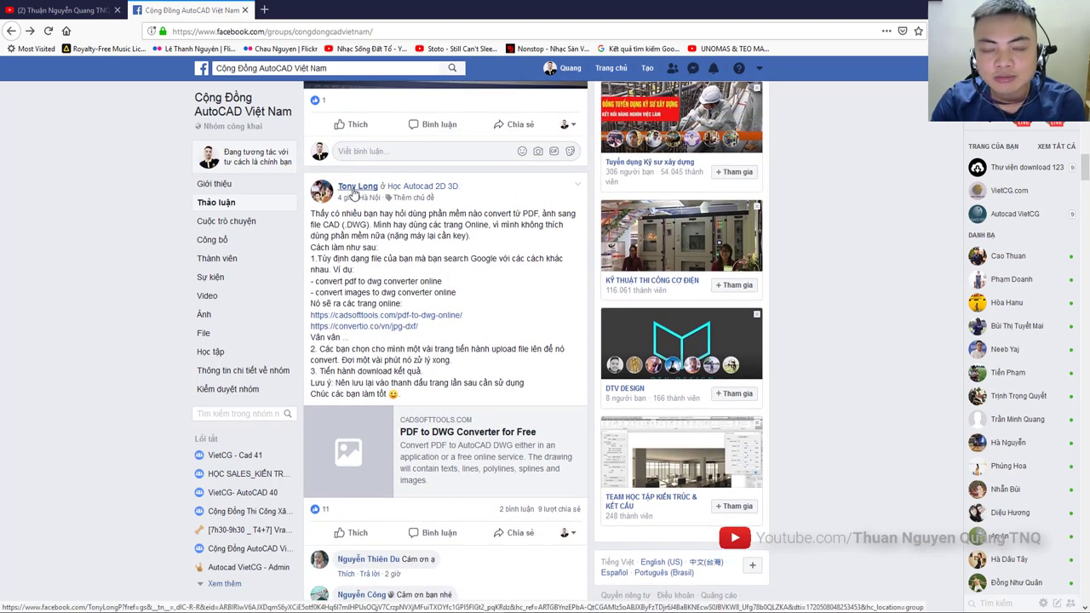
mouse_move(357, 230)
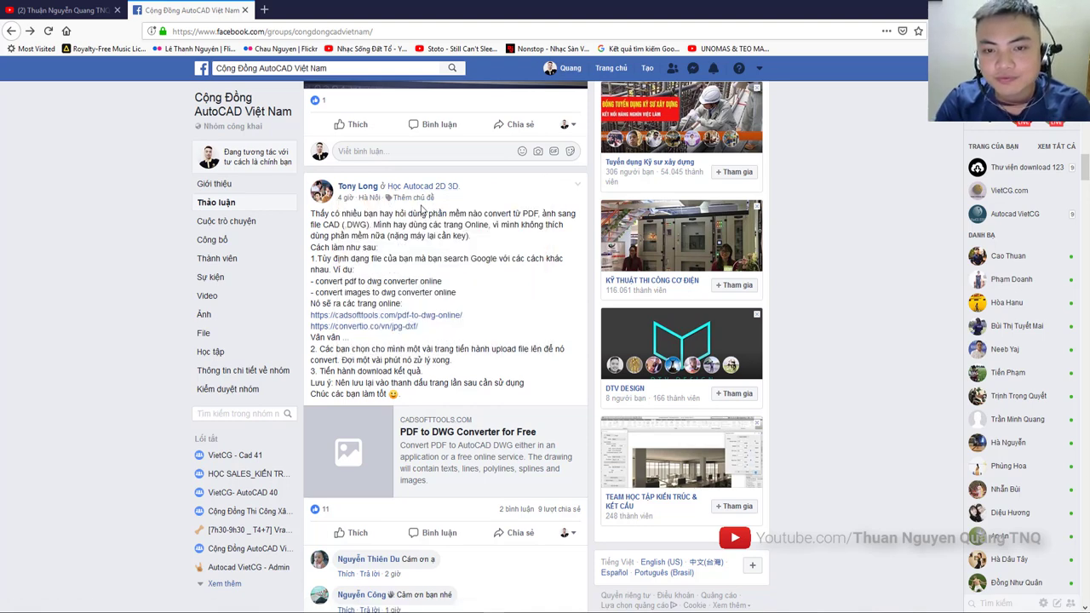
- Highlight the post's opening lines, the word 'converter' and 'dwg' in the search examples
mouse_move(313, 213)
mouse_down()
mouse_move(368, 228)
mouse_move(399, 253)
mouse_up()
click(335, 214)
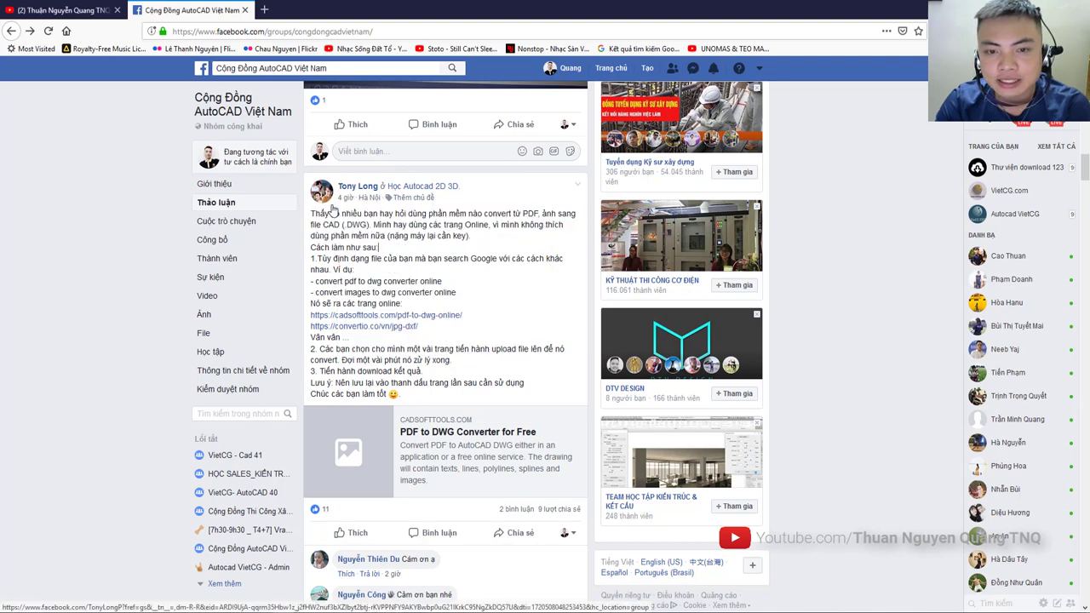
drag(313, 214, 375, 228)
click(404, 244)
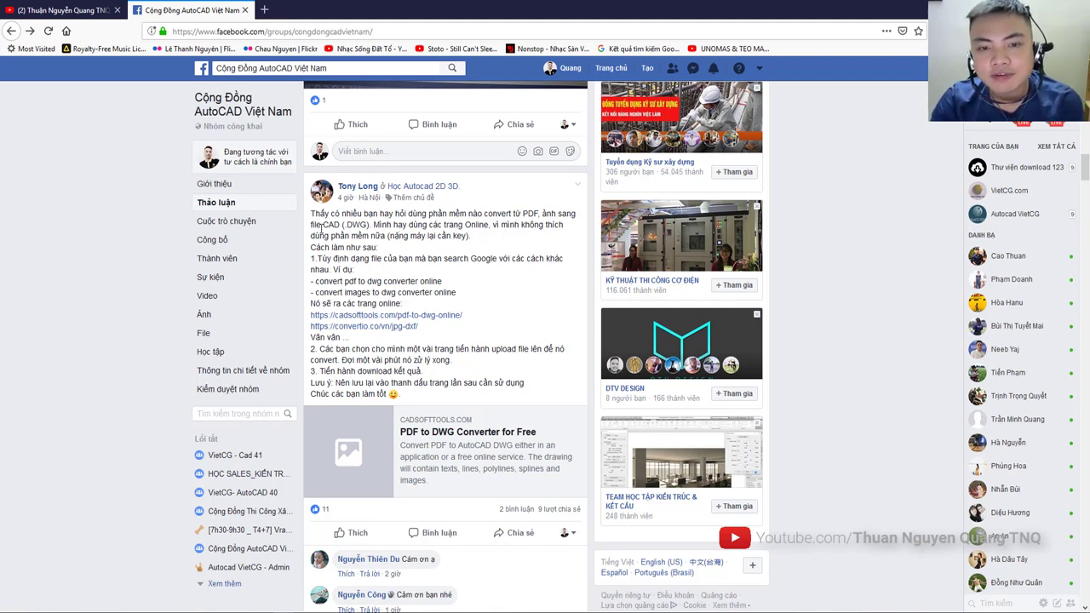
click(365, 225)
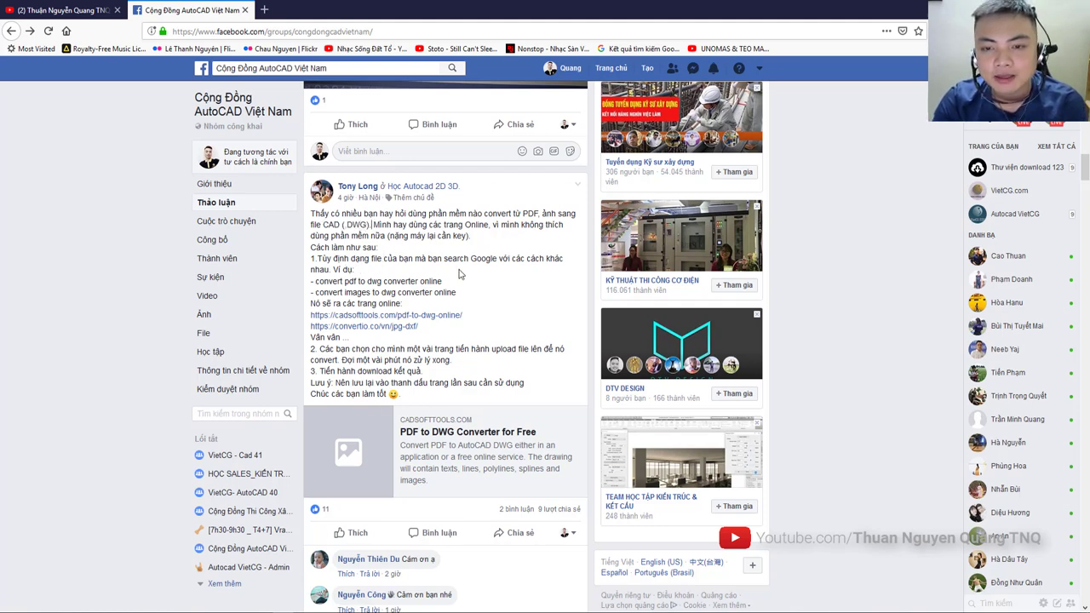
scroll(481, 274, down, 1)
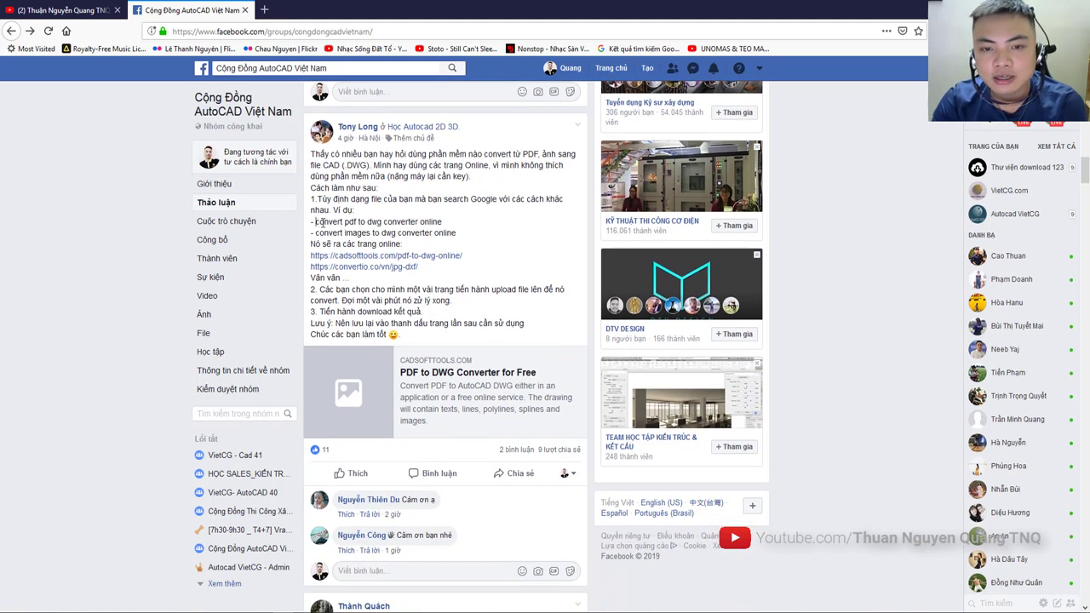
double_click(414, 233)
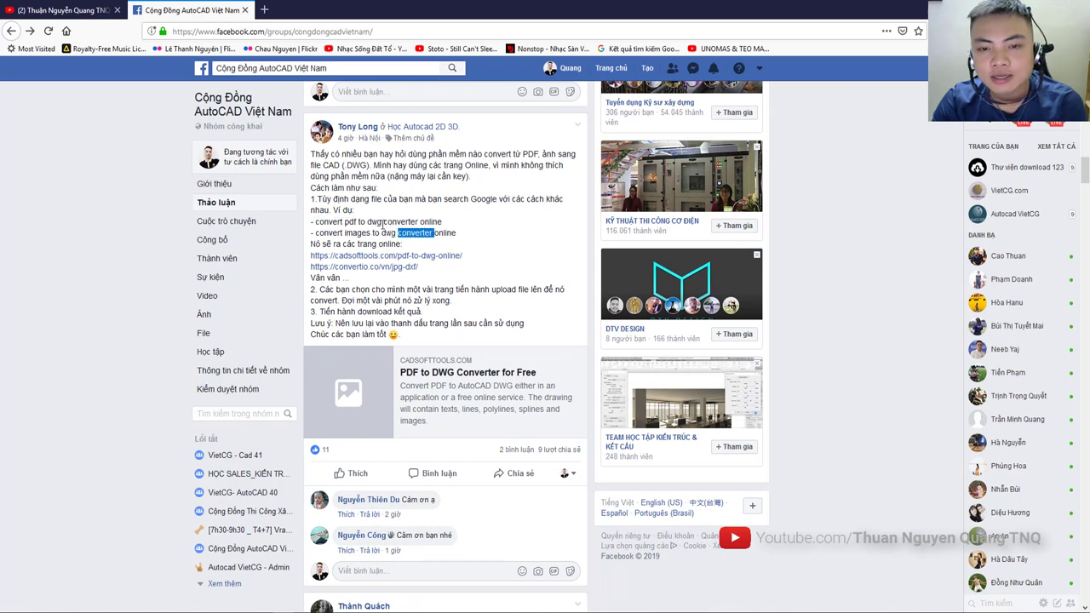
drag(368, 222, 395, 221)
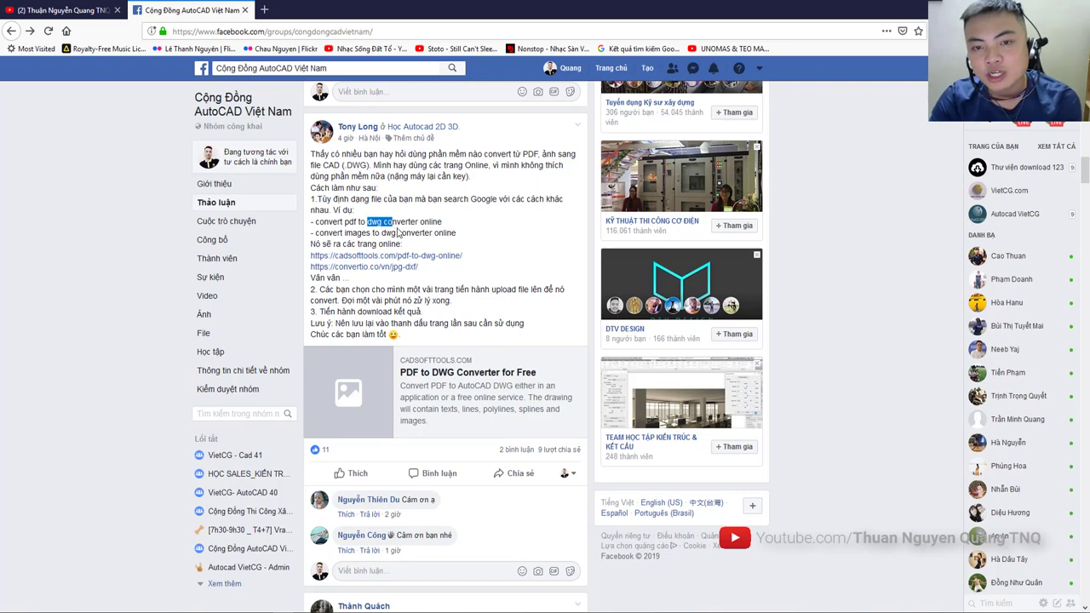
click(426, 210)
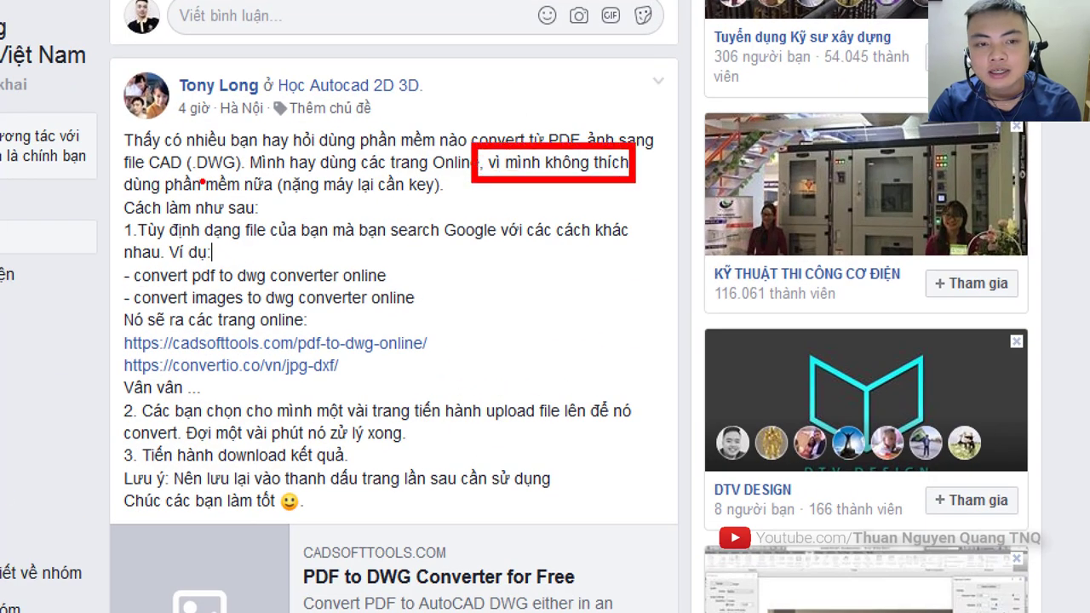
- Mark the reason for preferring online converters and underline the tip about bookmarking the sites
drag(122, 173, 543, 217)
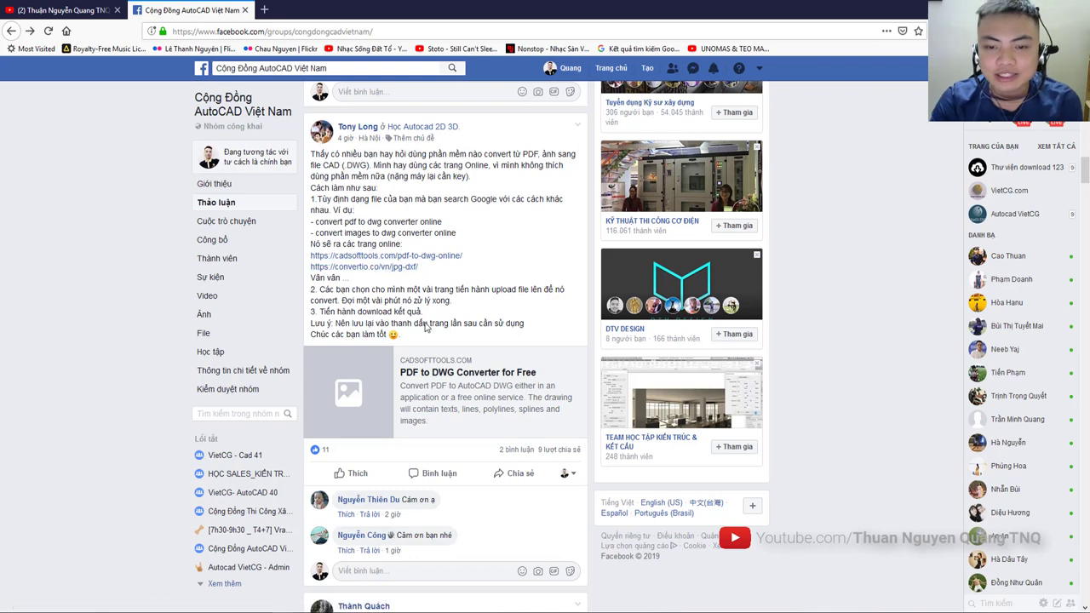
scroll(424, 304, down, 1)
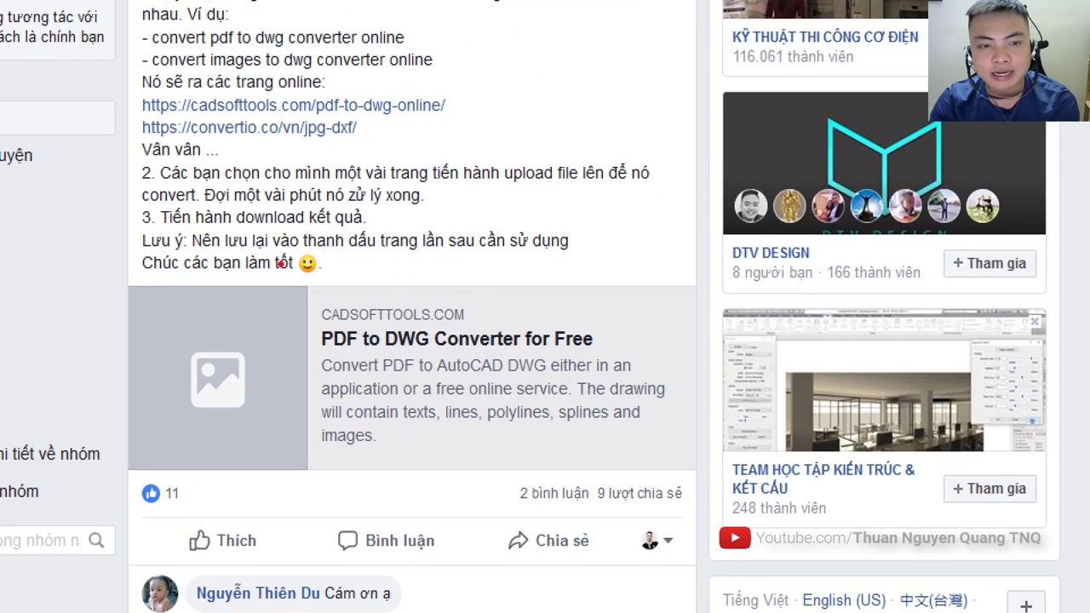
ctrl+drag(135, 223, 602, 290)
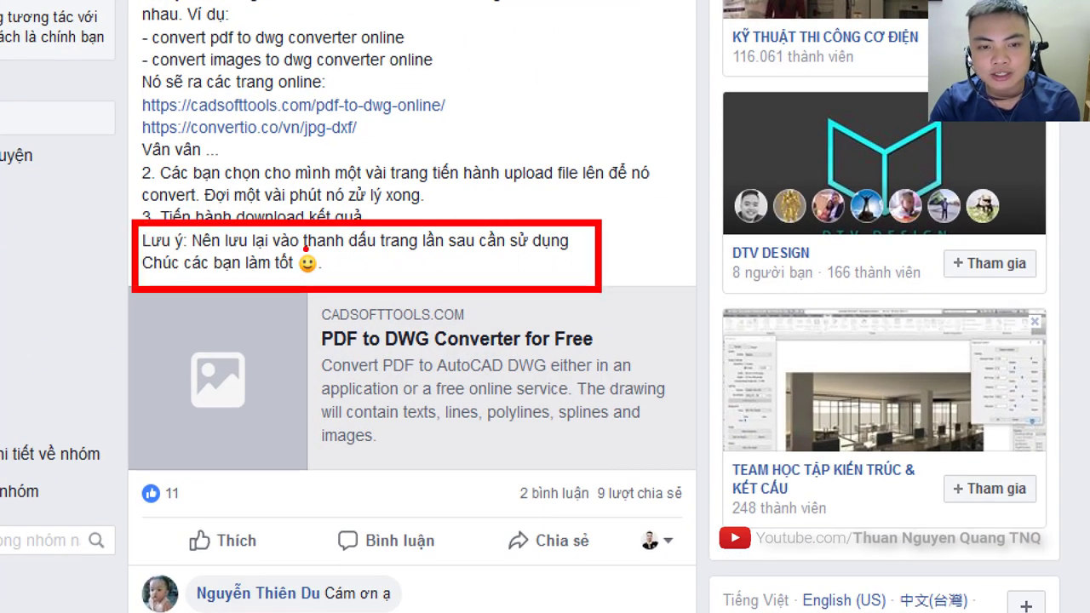
drag(276, 248, 452, 257)
drag(461, 256, 466, 255)
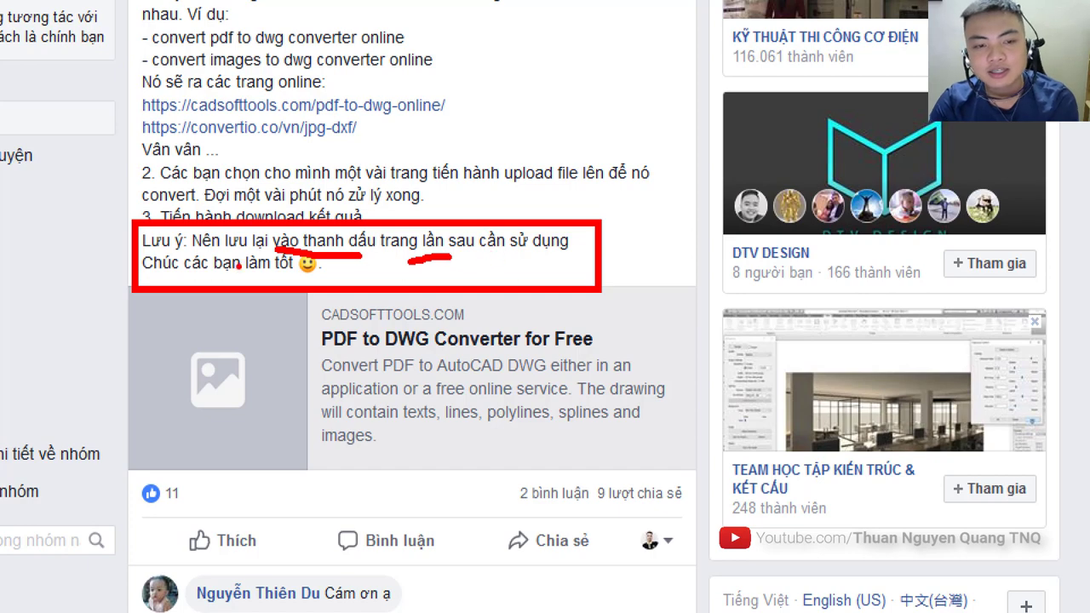
drag(204, 273, 258, 273)
drag(479, 256, 545, 254)
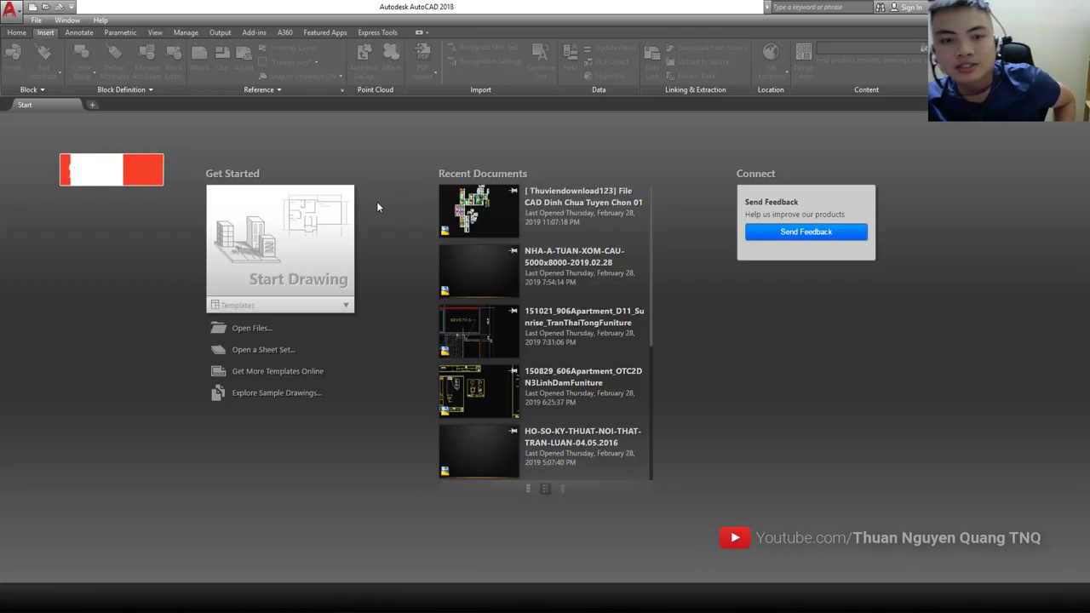
- Start a new blank drawing and hide its grid with F7
click(300, 264)
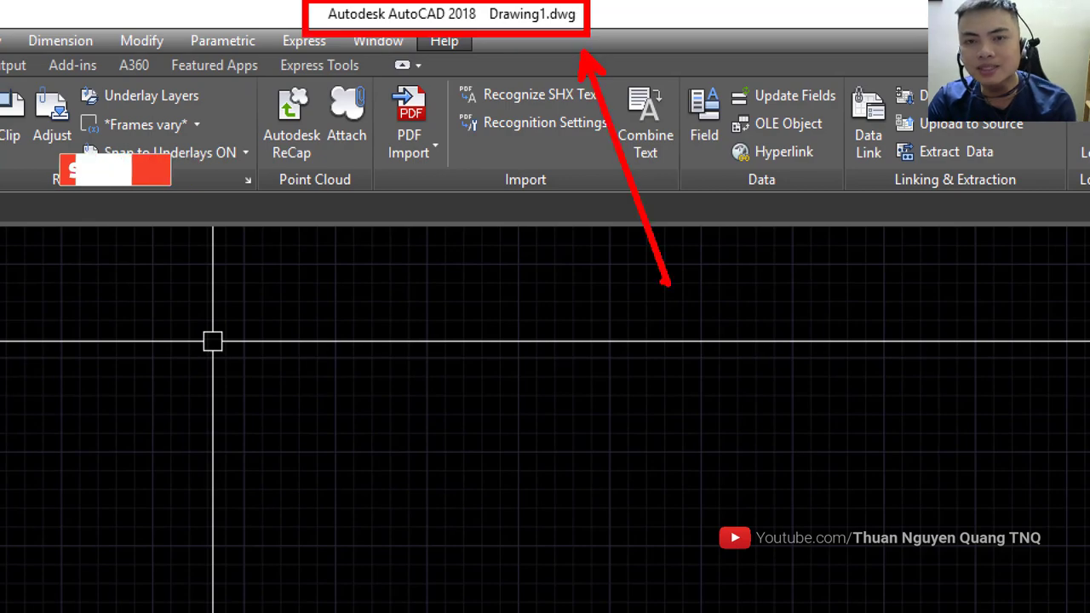
middle_drag(366, 284, 188, 370)
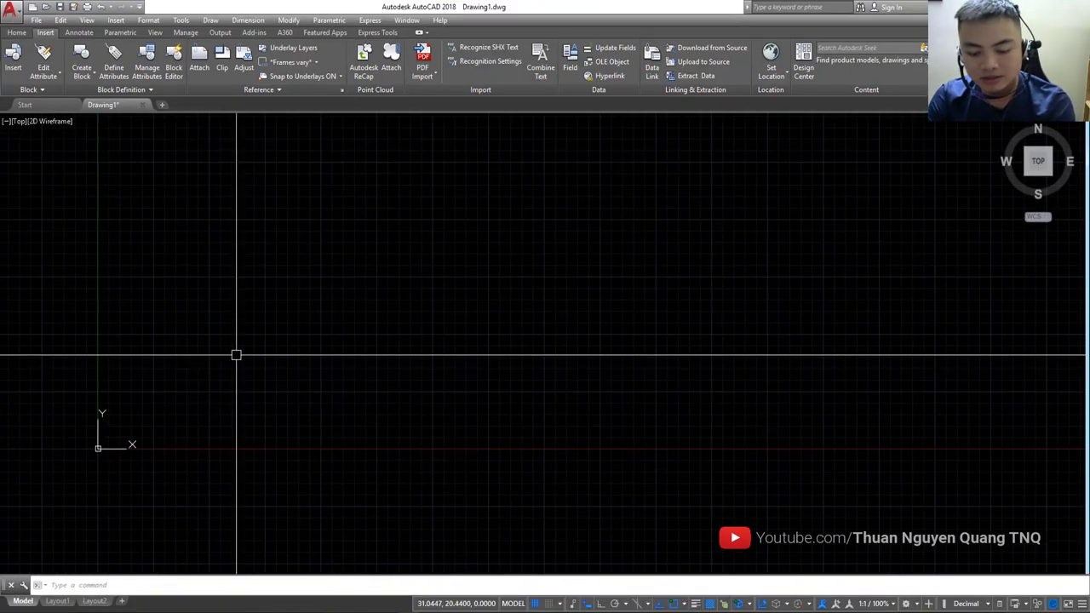
key(F7)
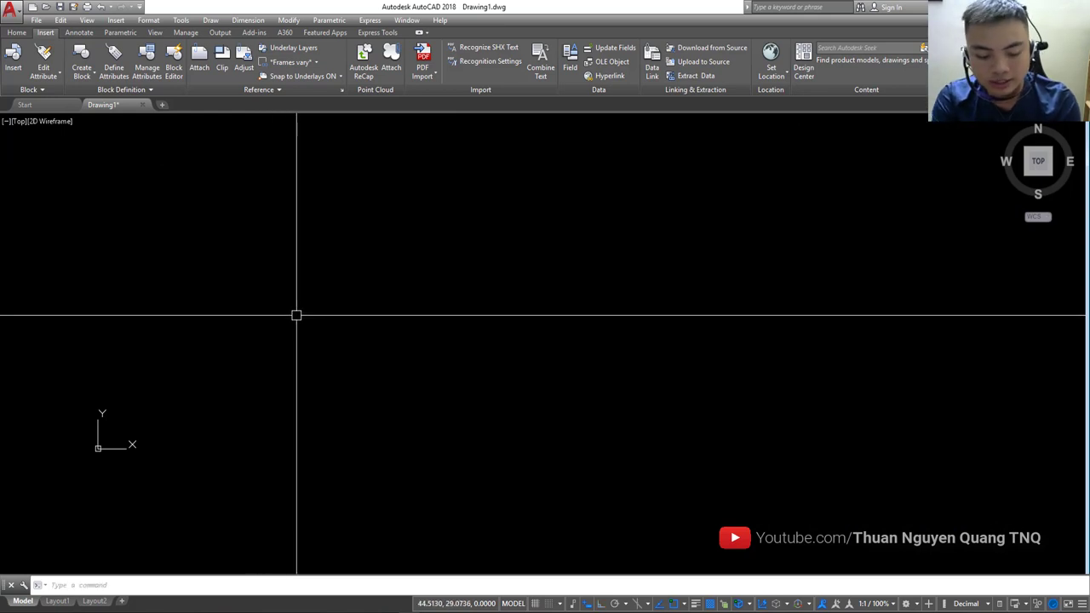
- Through UCS, uncheck Display at UCS origin point so the icon stays lower-left, then show the Insert tab
text(uc)
key(Return)
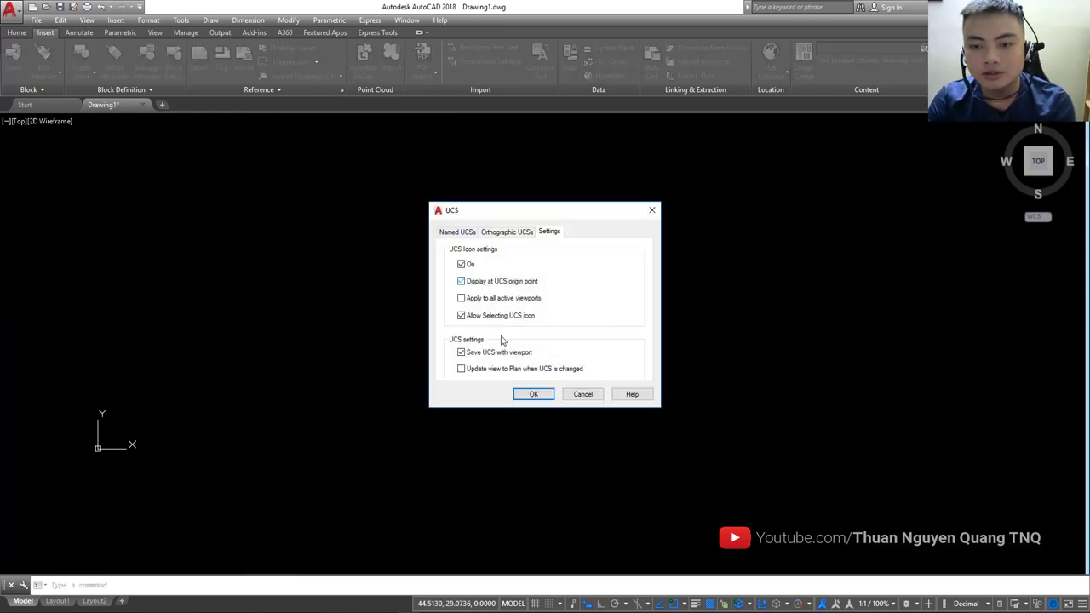
click(532, 394)
click(24, 34)
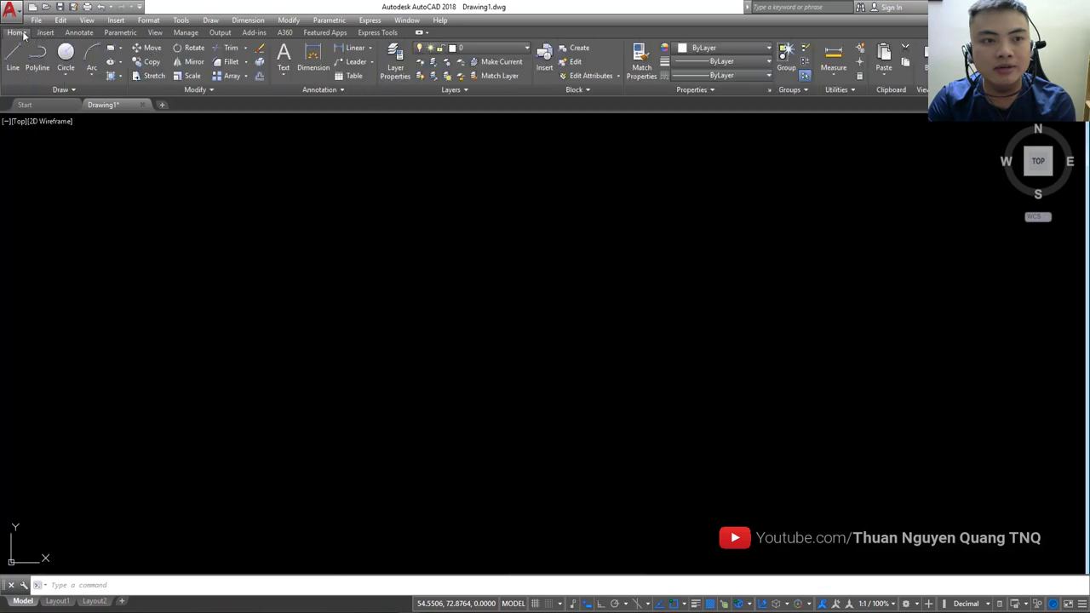
click(41, 33)
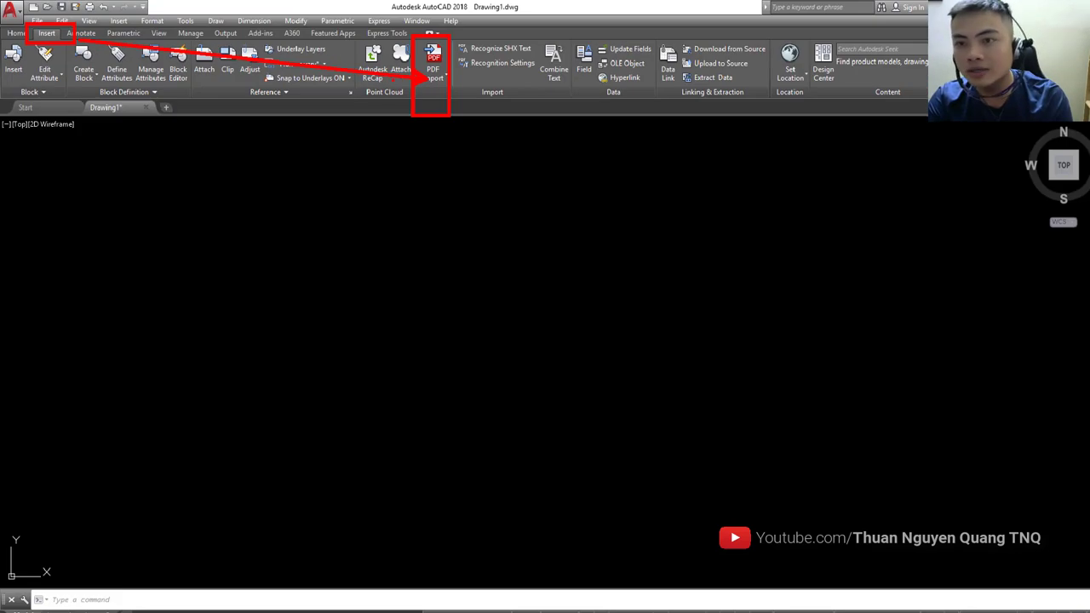
click(430, 77)
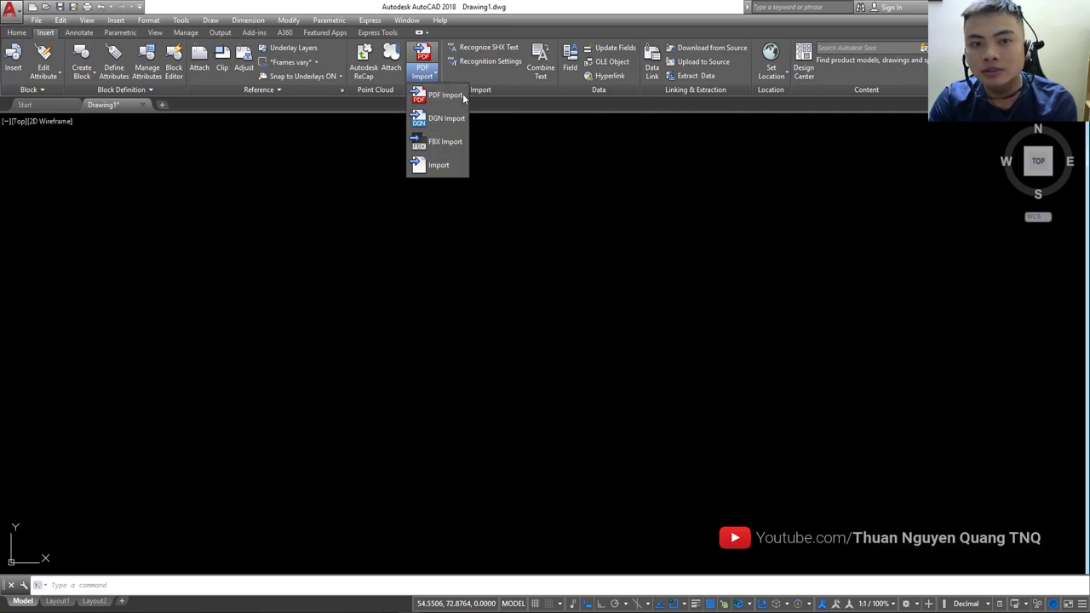
click(277, 260)
click(382, 193)
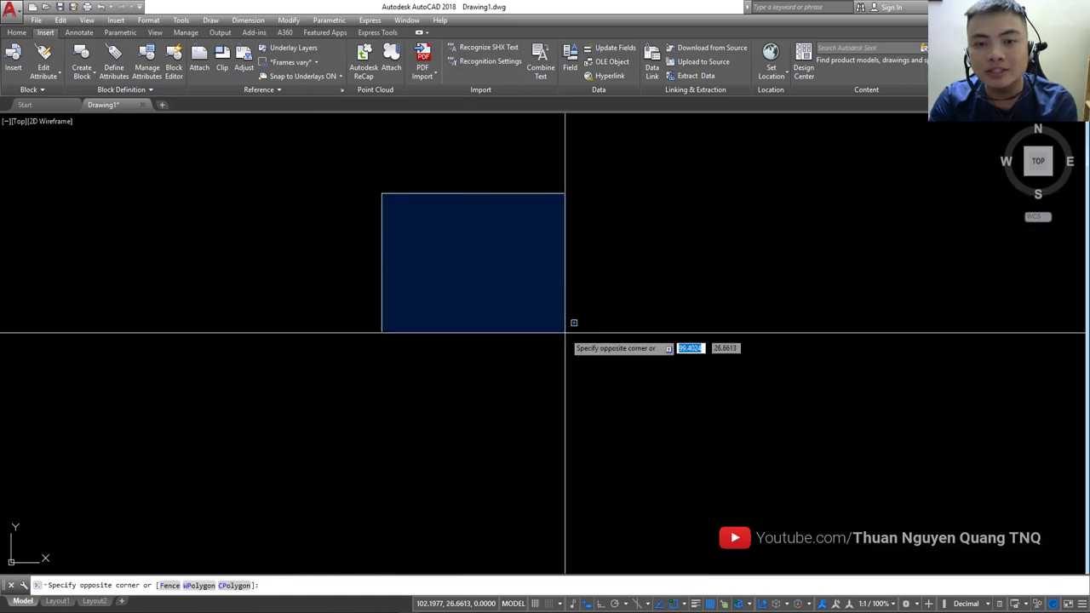
click(464, 136)
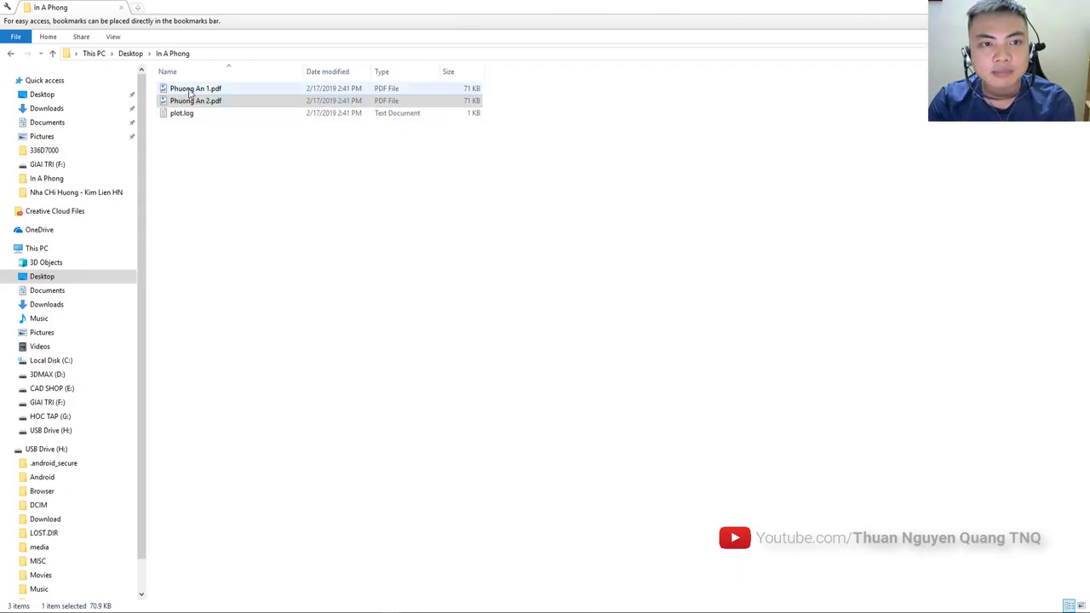
- Open Phuong An 1.pdf in the In A Phong folder to see its apartment floor plan
click(185, 91)
double_click(185, 90)
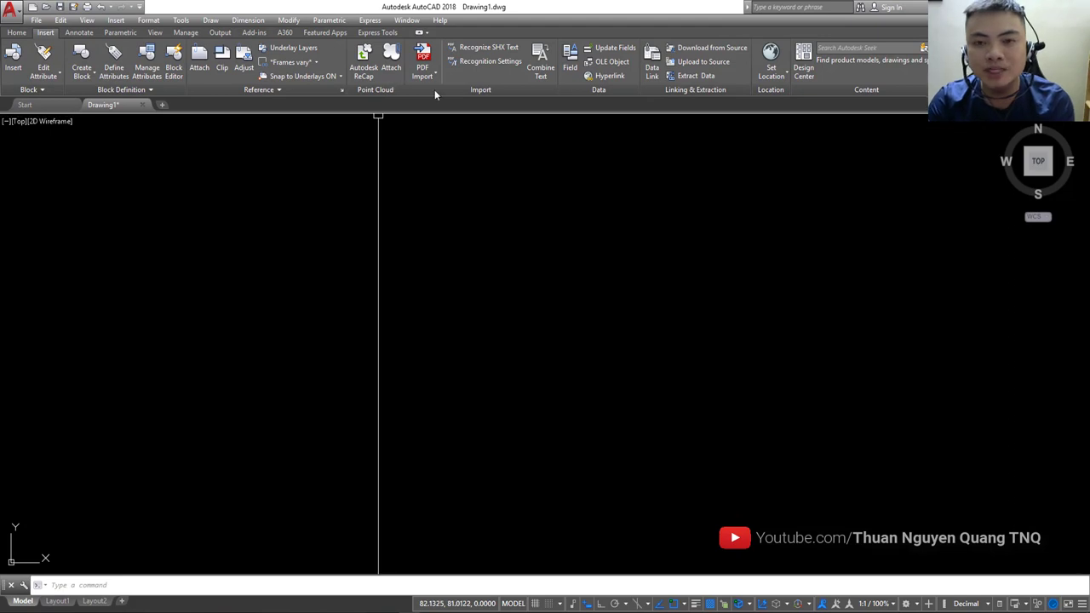
- Run PDF Import on Phuong An 1.pdf and review its ISO A3 page size and 1:40 PDF scale
click(434, 77)
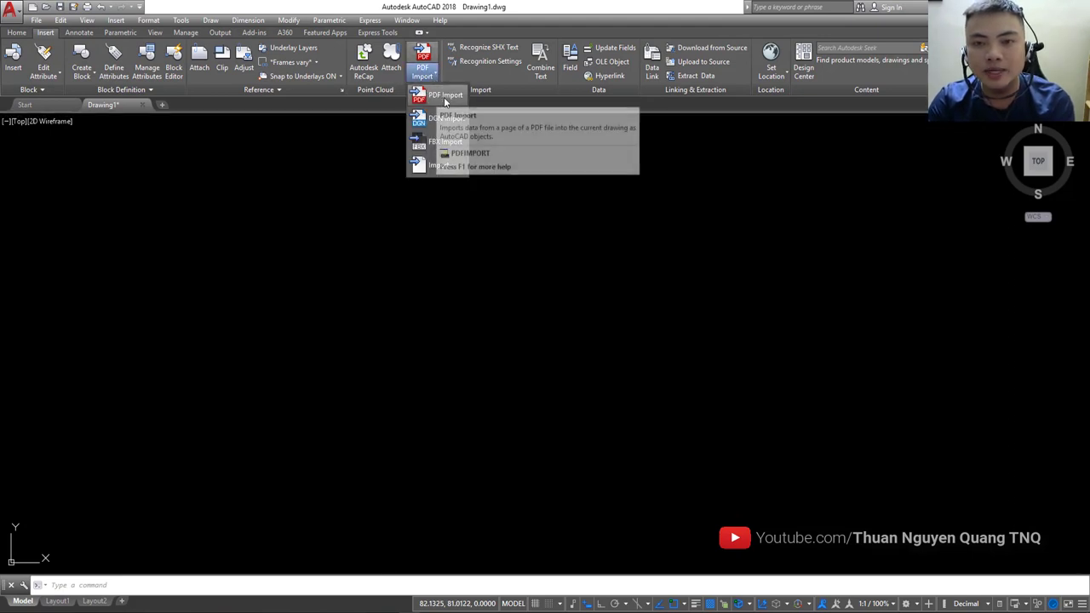
click(438, 97)
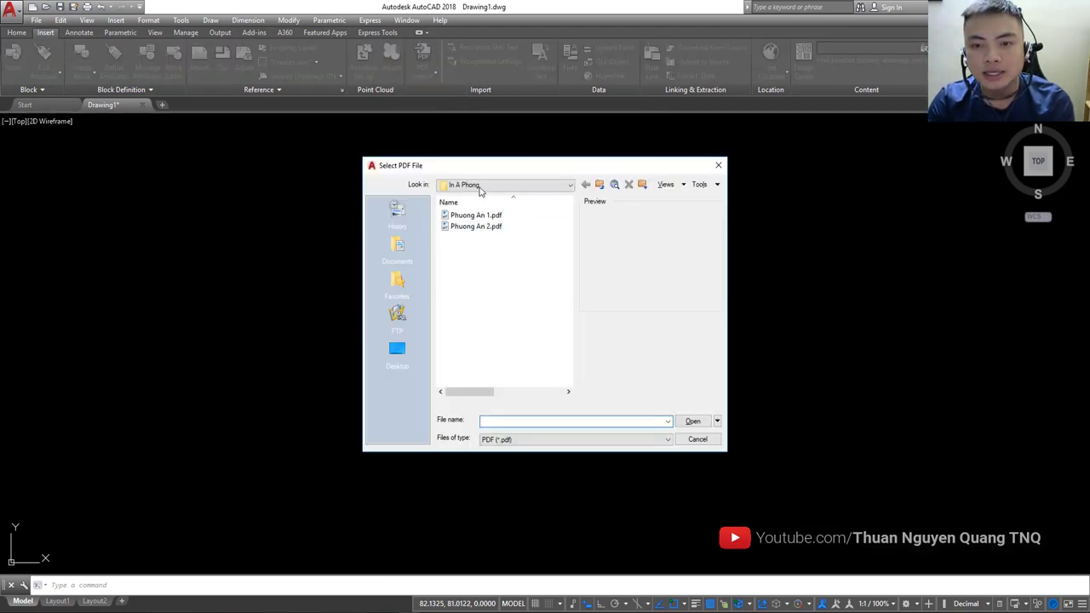
click(479, 185)
click(607, 246)
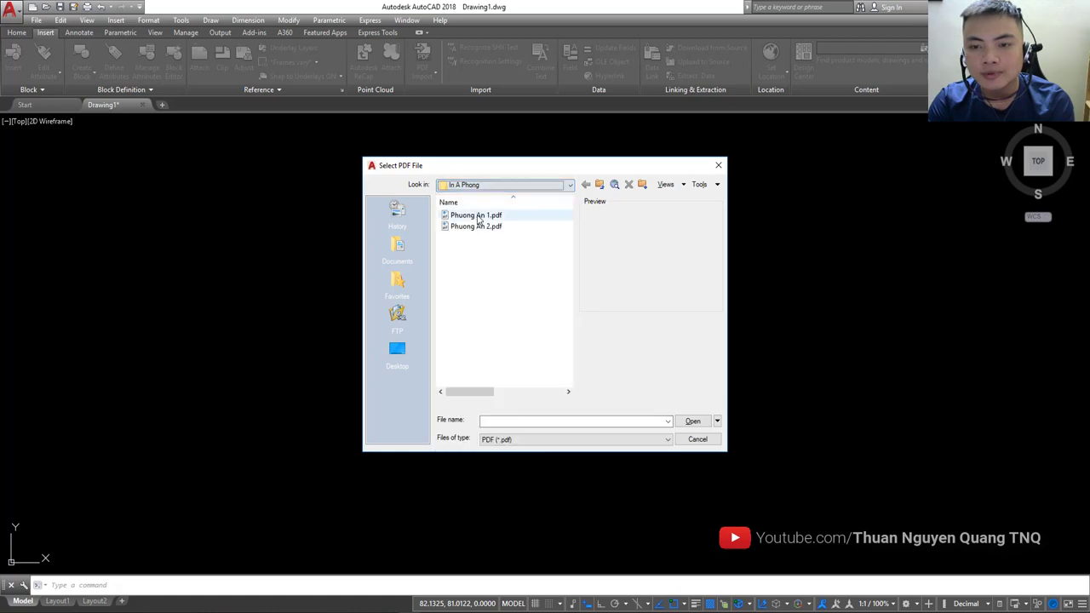
click(476, 216)
click(693, 422)
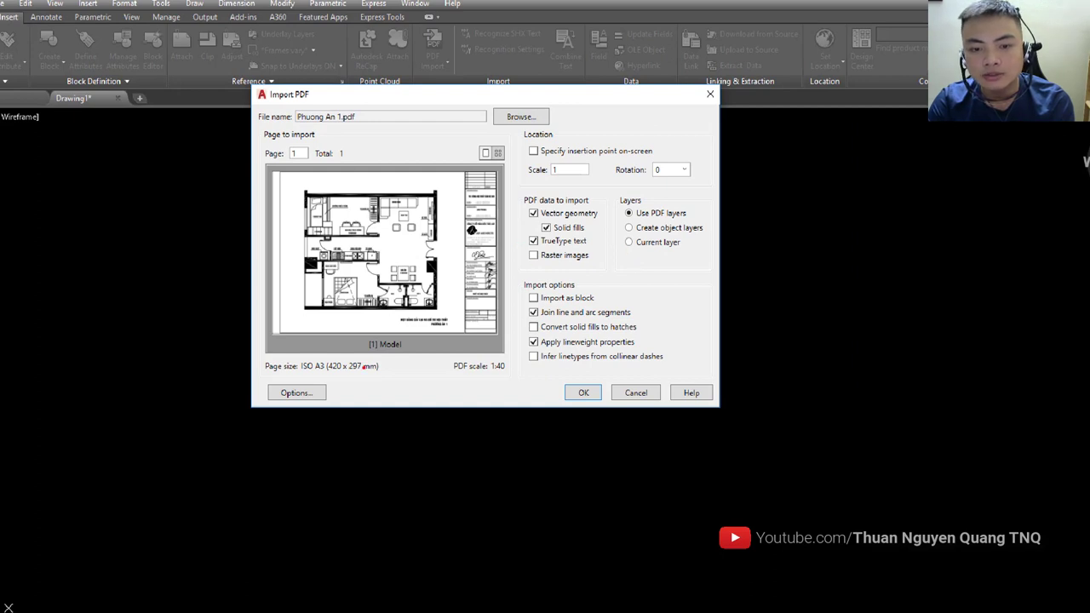
drag(292, 357, 386, 376)
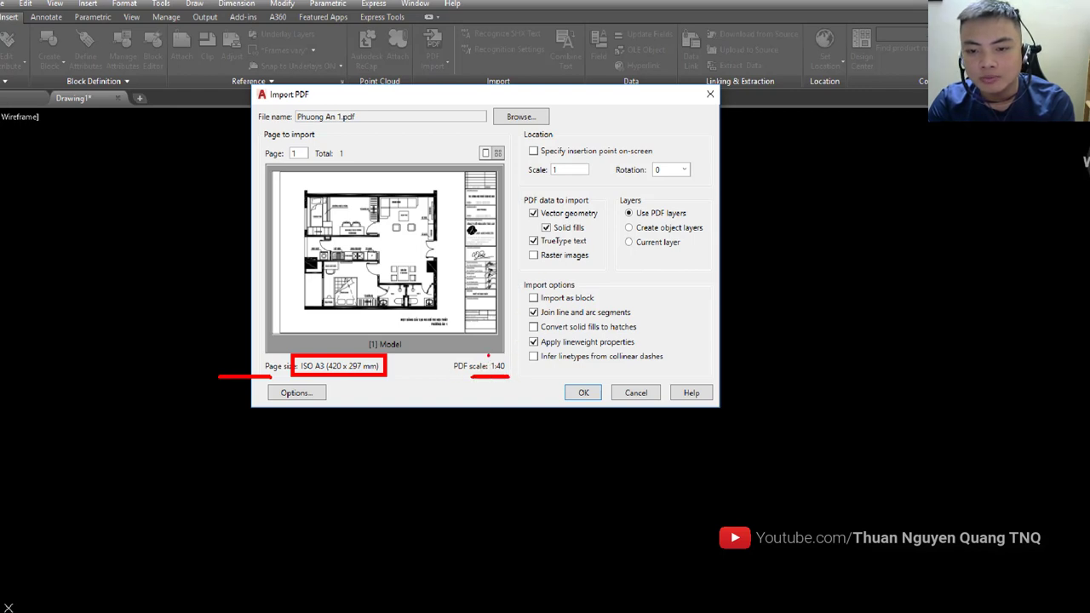
drag(663, 300, 655, 388)
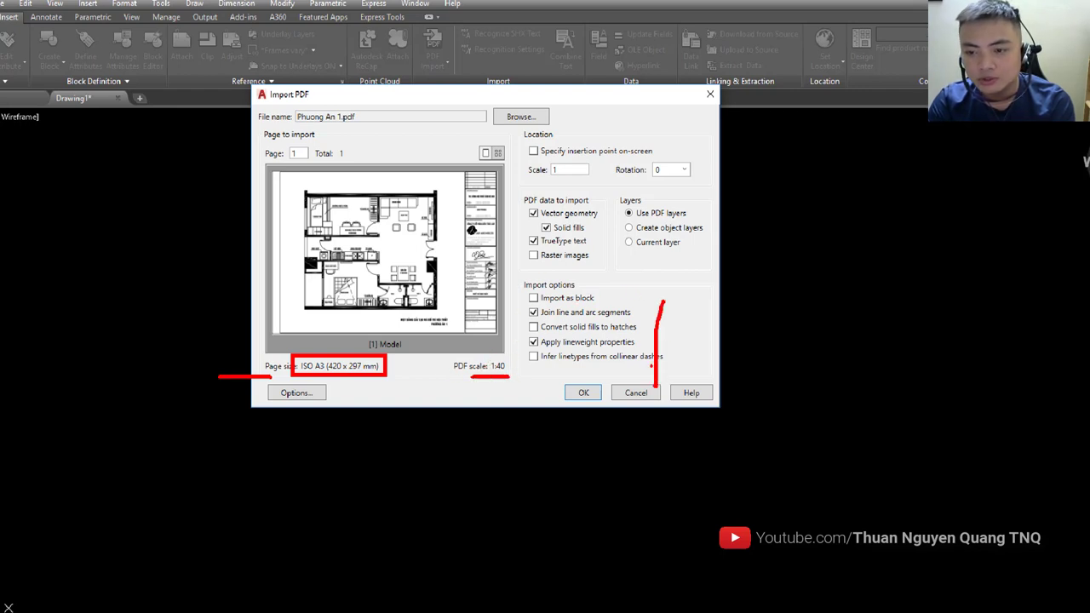
drag(639, 216, 701, 216)
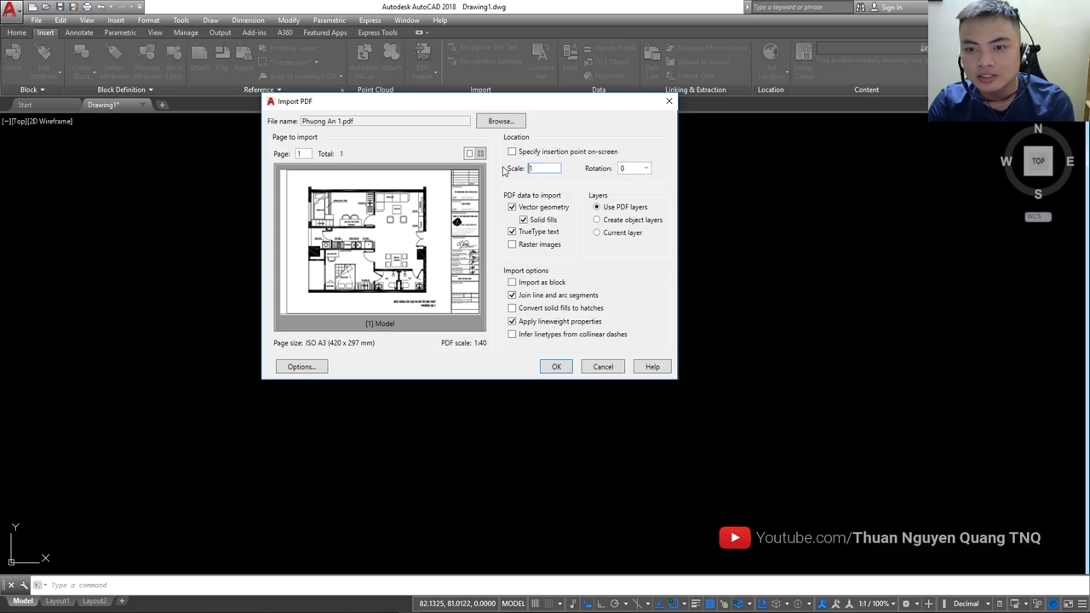
- Confirm the import and zoom around the Phuong An 1 plan now placed in Drawing1
click(549, 370)
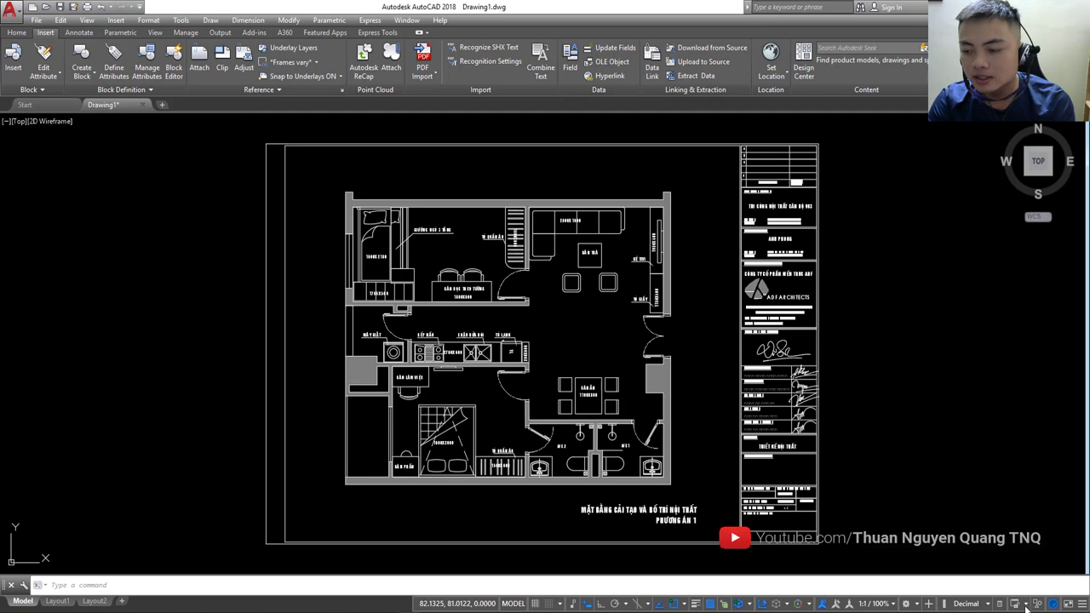
scroll(515, 295, down, 2)
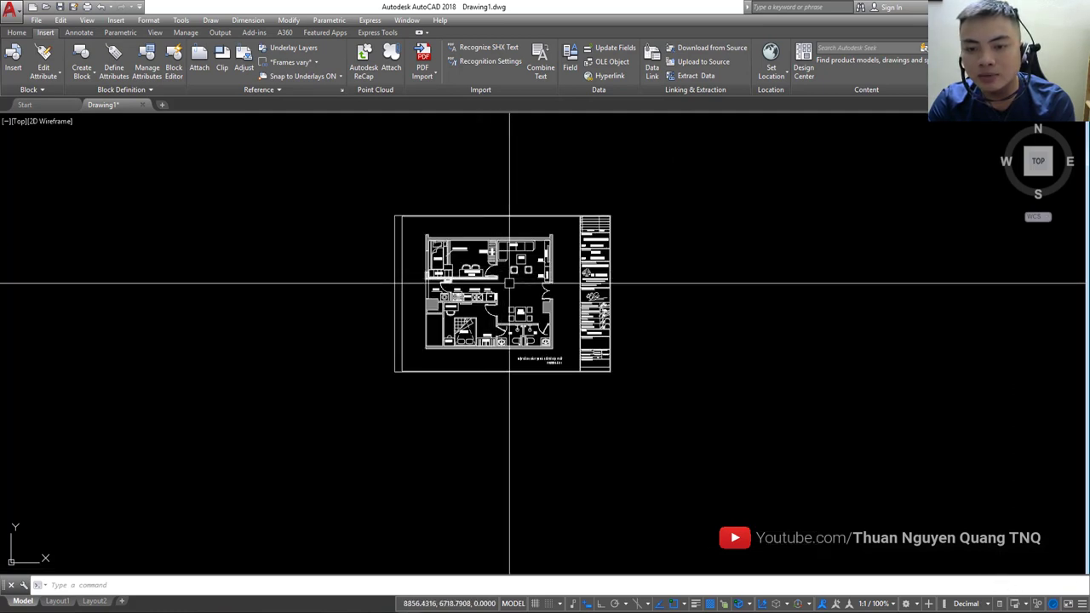
scroll(514, 295, up, 1)
scroll(514, 295, up, 4)
scroll(529, 273, down, 2)
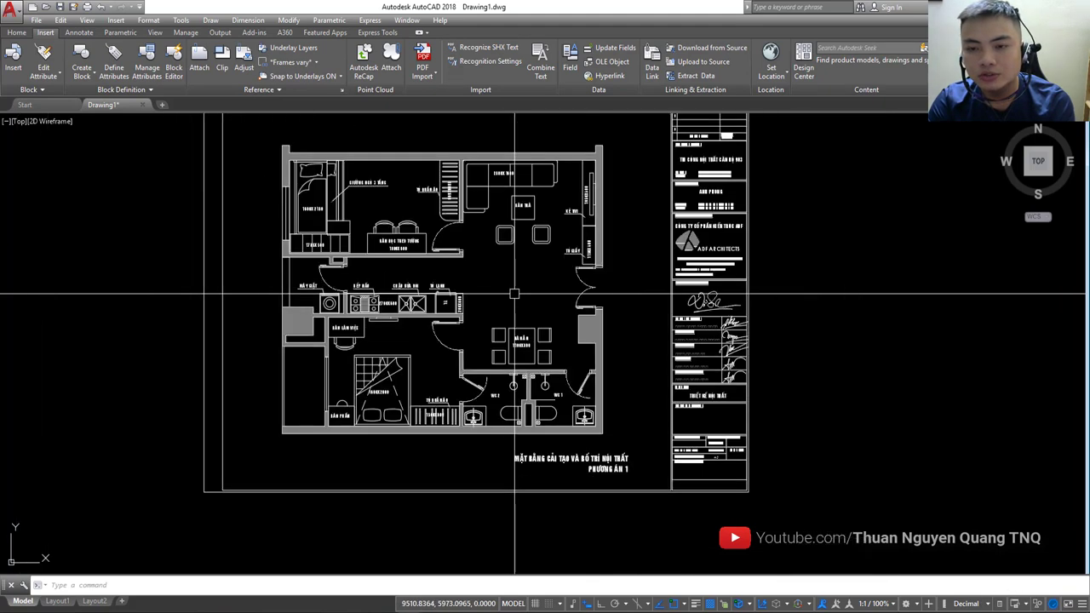
scroll(552, 226, down, 2)
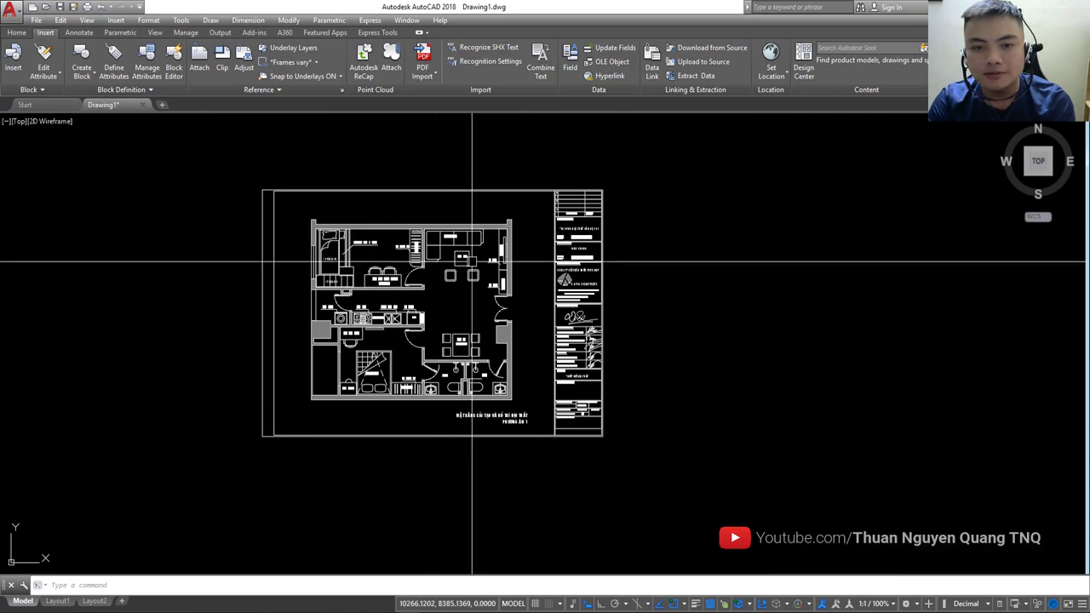
scroll(408, 275, up, 4)
- Window-select the title block and frame several times, then pan to recentre the plan
click(436, 182)
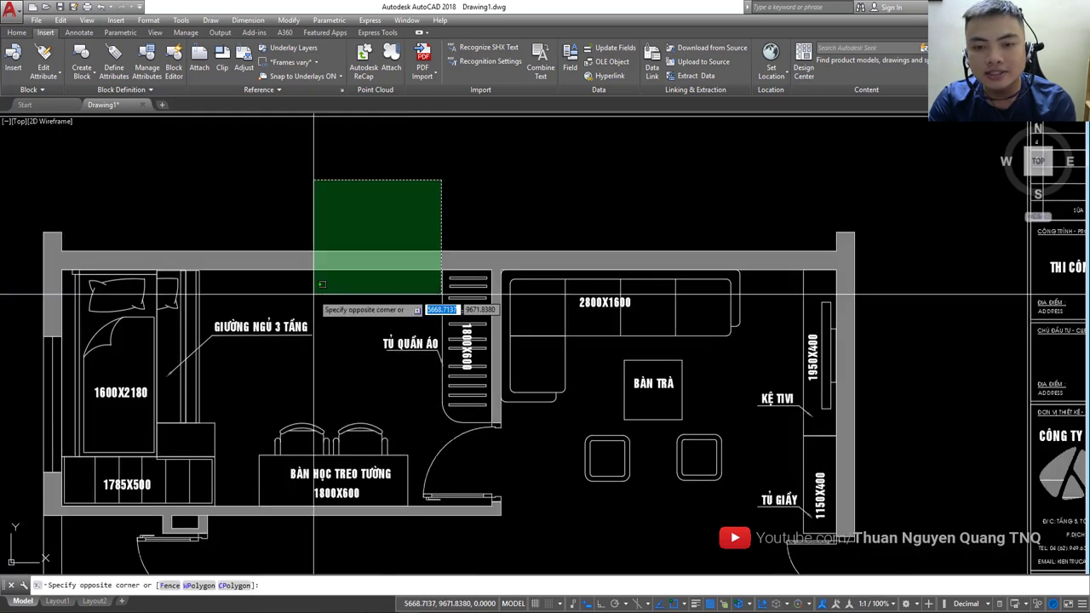
key(Escape)
scroll(392, 268, down, 3)
click(689, 182)
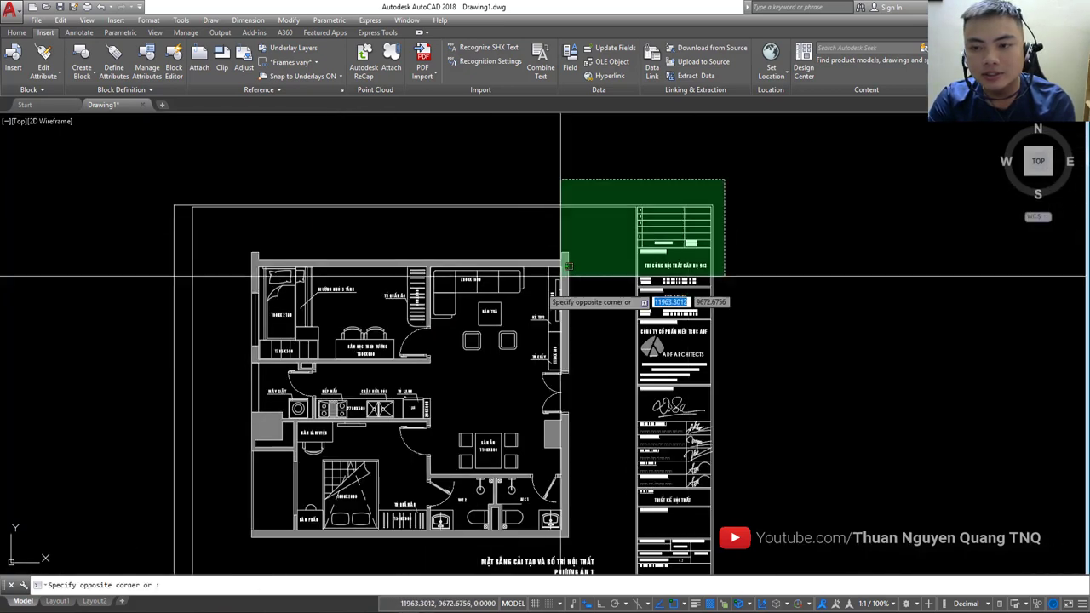
click(560, 295)
key(Escape)
click(747, 360)
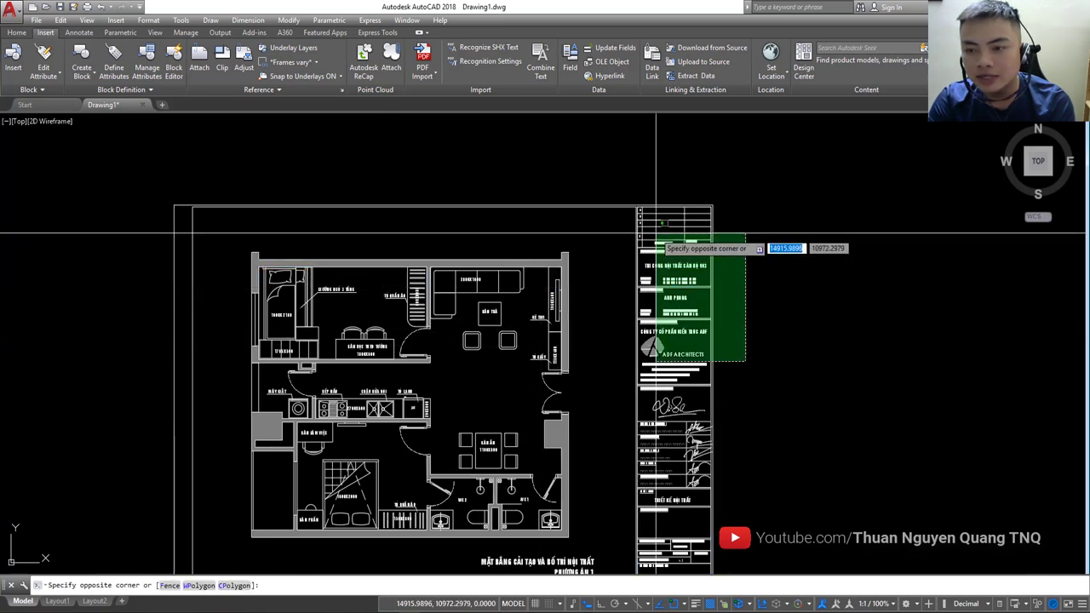
click(638, 233)
scroll(693, 231, up, 4)
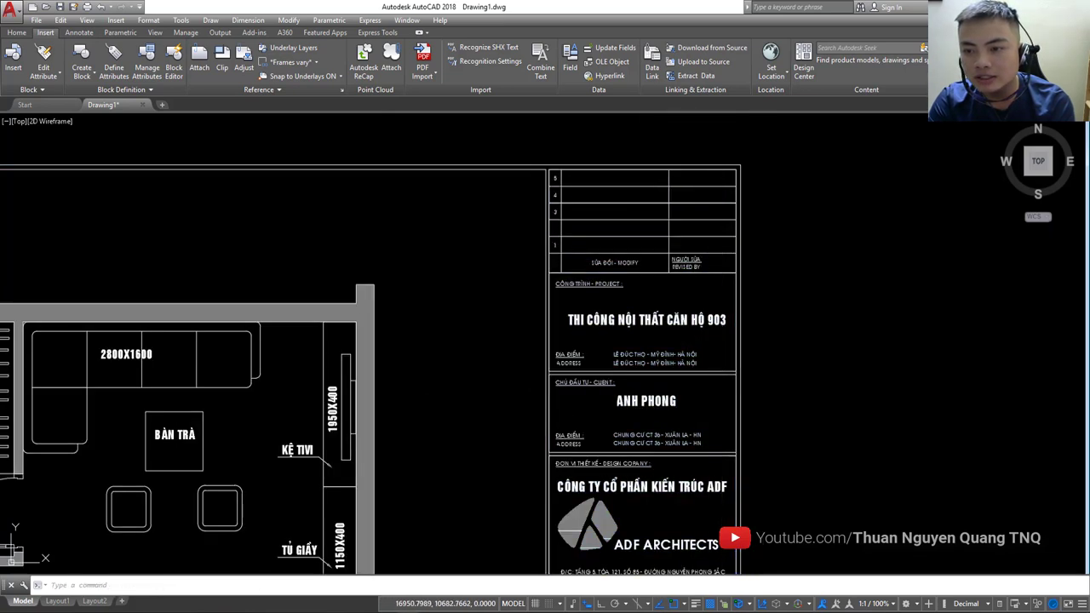
click(758, 266)
click(680, 231)
scroll(680, 231, down, 4)
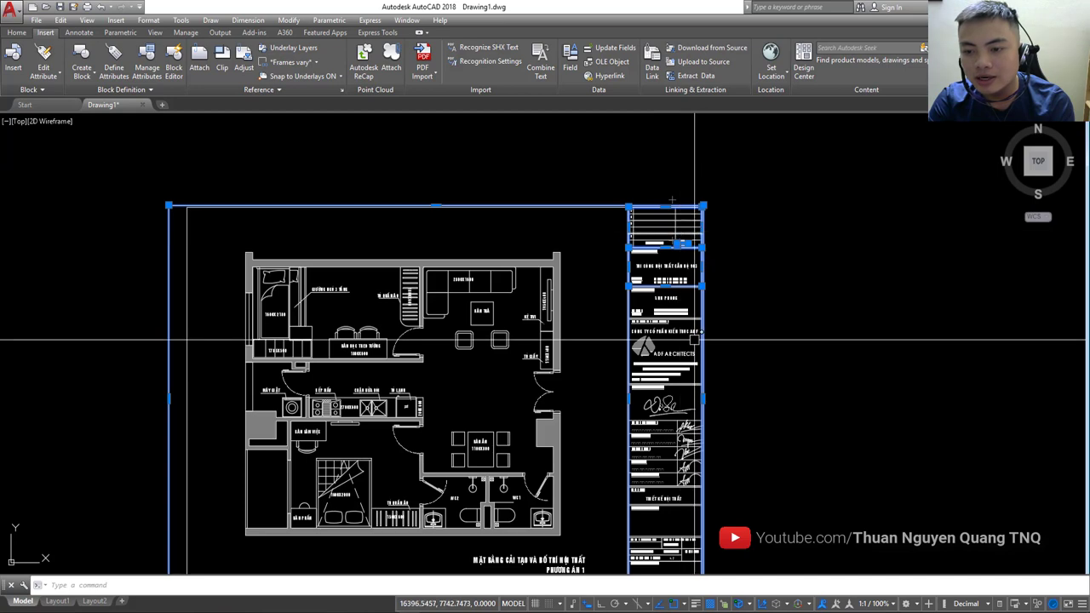
key(Escape)
middle_drag(681, 494, 644, 364)
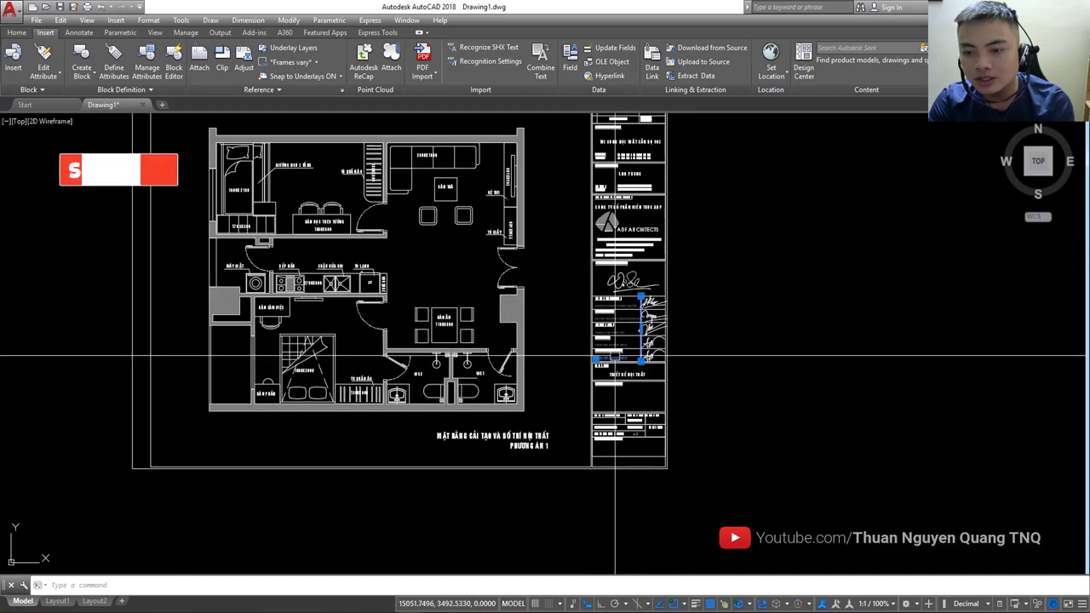
scroll(614, 346, up, 5)
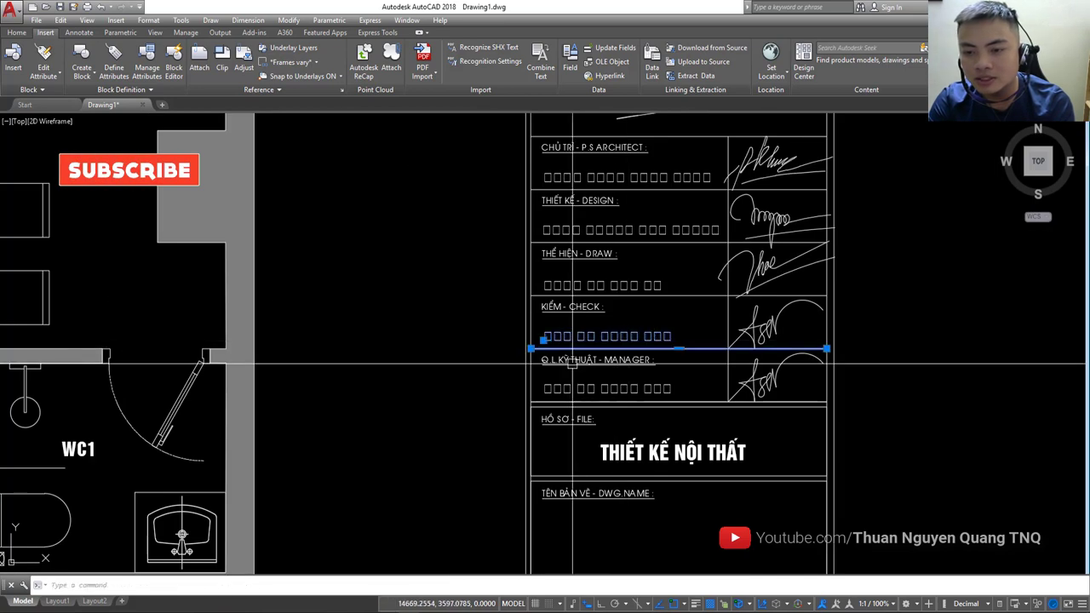
- Select a signature-row text and the 'HỒ SƠ - FILE:' text, viewing its properties with Ctrl+1
click(570, 285)
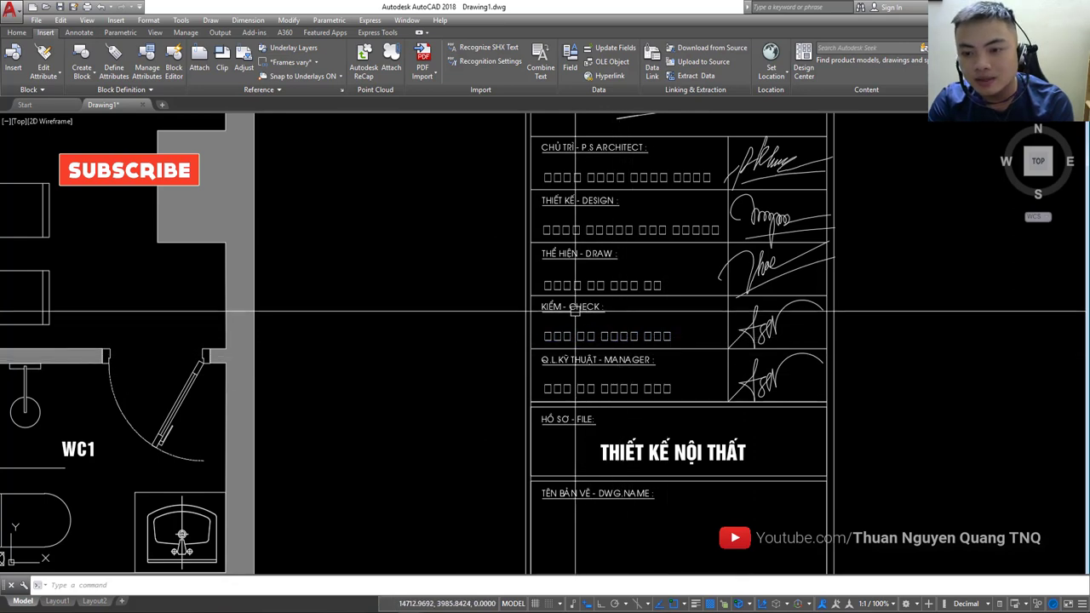
scroll(570, 284, up, 5)
key(Escape)
scroll(560, 223, down, 4)
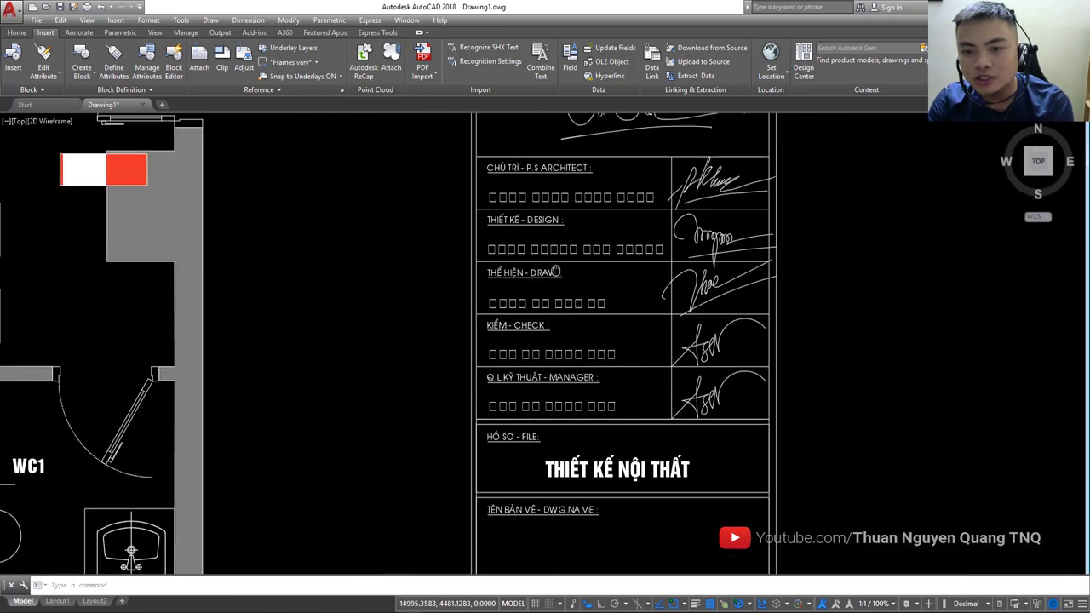
scroll(596, 239, up, 4)
scroll(624, 249, down, 4)
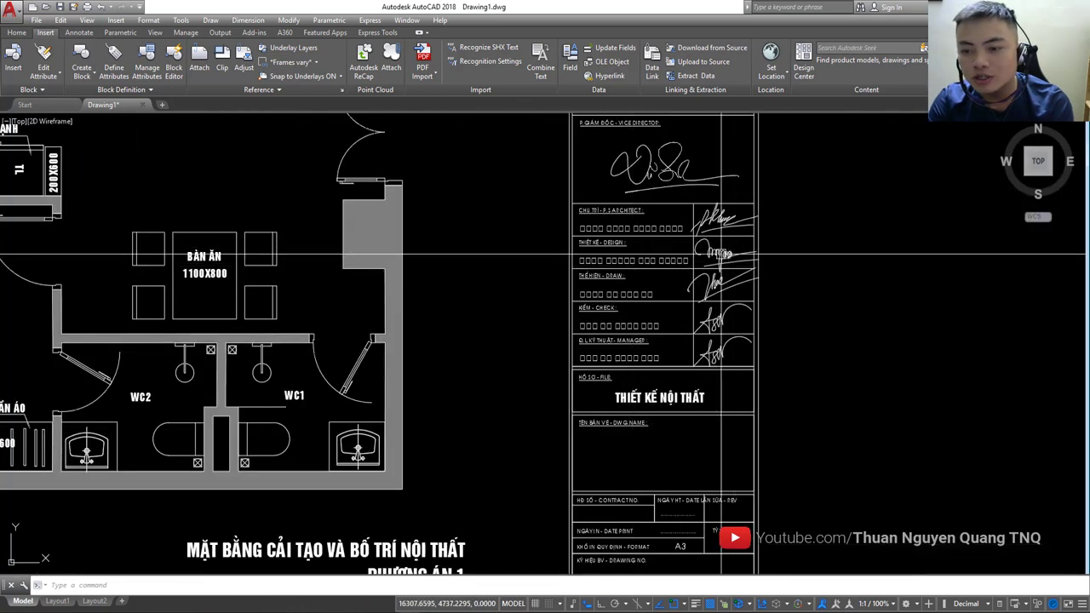
scroll(648, 412, up, 4)
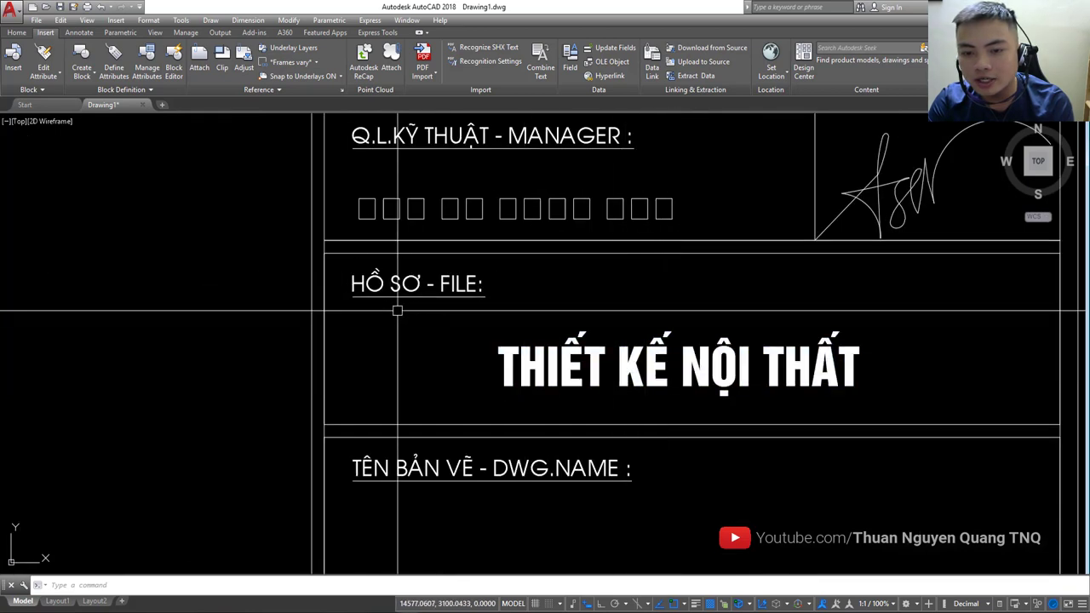
click(384, 285)
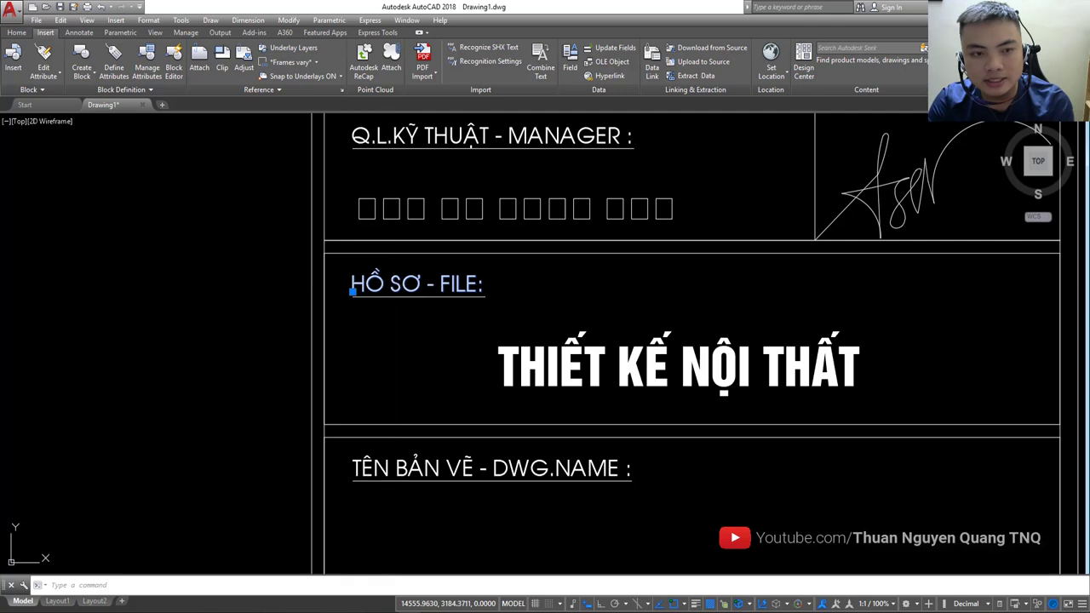
key(ctrl+1)
key(Escape)
- Select the THIẾT KẾ NỘI THẤT, main title and PHƯƠNG ÁN 1 subtitle texts to inspect them
click(500, 362)
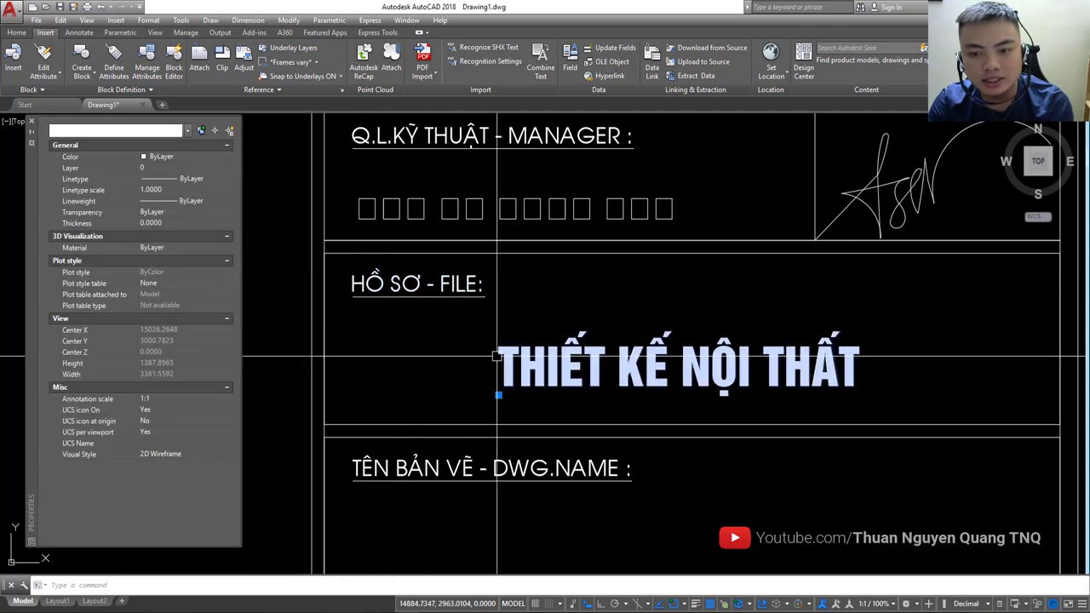
scroll(473, 377, down, 2)
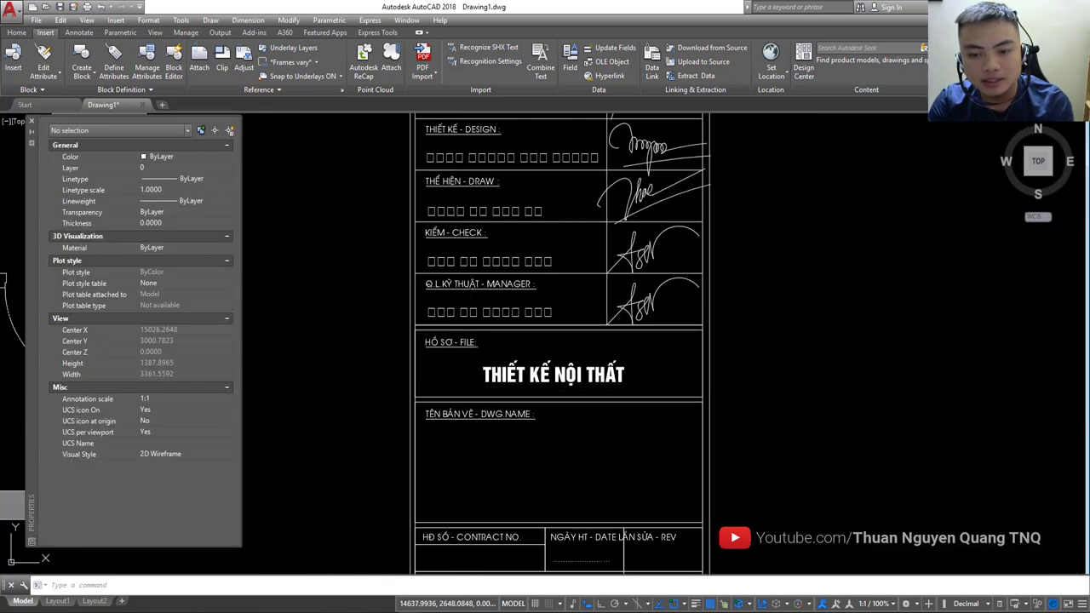
click(392, 410)
key(Escape)
mouse_move(432, 453)
middle_down()
mouse_move(512, 458)
mouse_move(596, 443)
middle_up()
scroll(512, 457, down, 3)
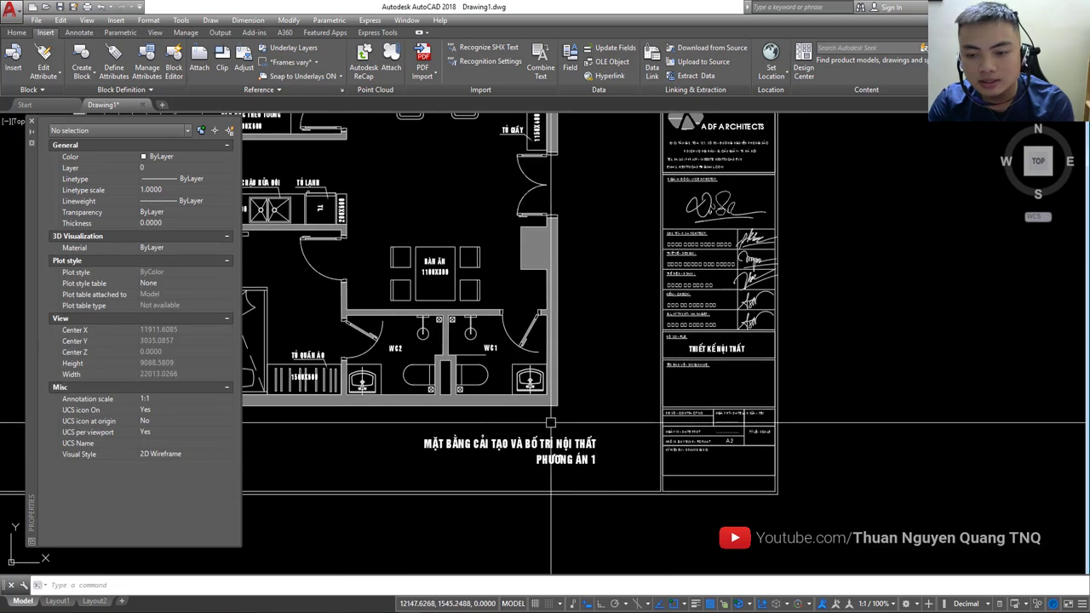
click(510, 444)
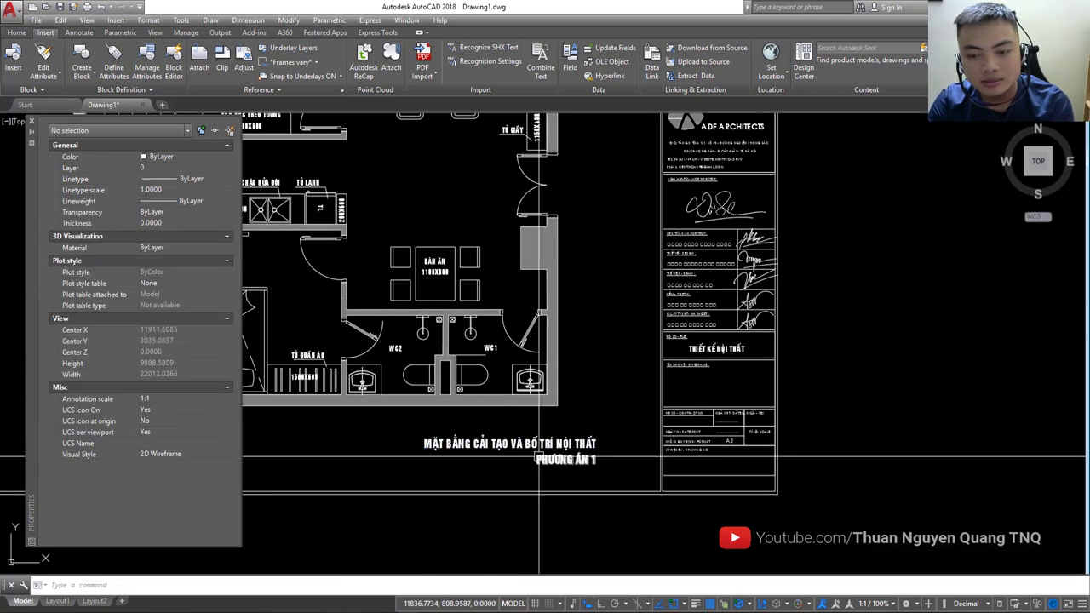
click(566, 460)
key(Escape)
scroll(281, 256, down, 2)
scroll(307, 244, down, 3)
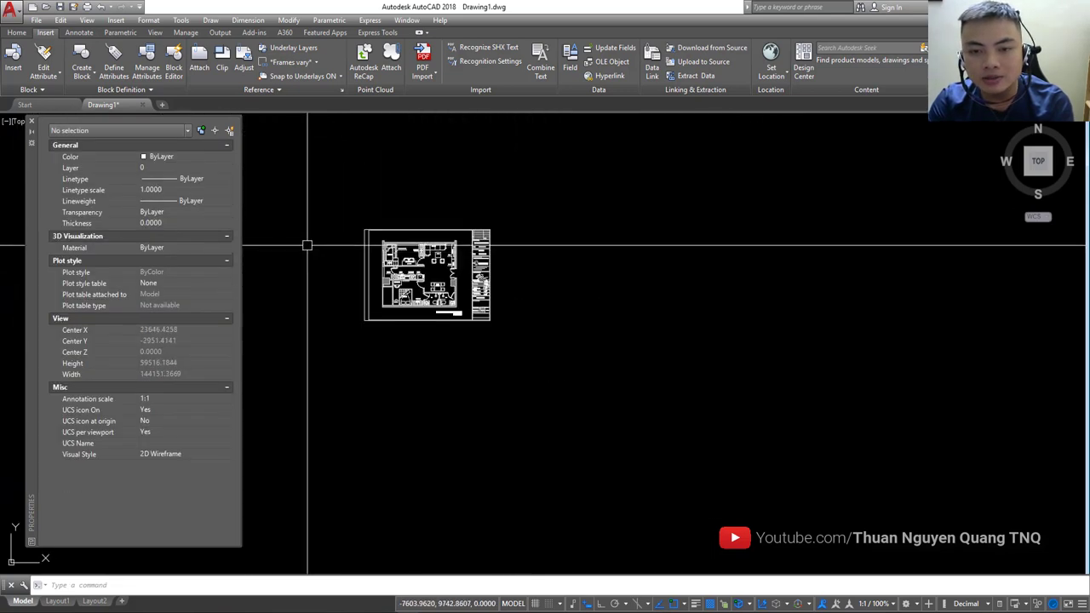
scroll(307, 244, up, 4)
scroll(372, 223, up, 1)
scroll(373, 222, up, 1)
scroll(409, 299, up, 1)
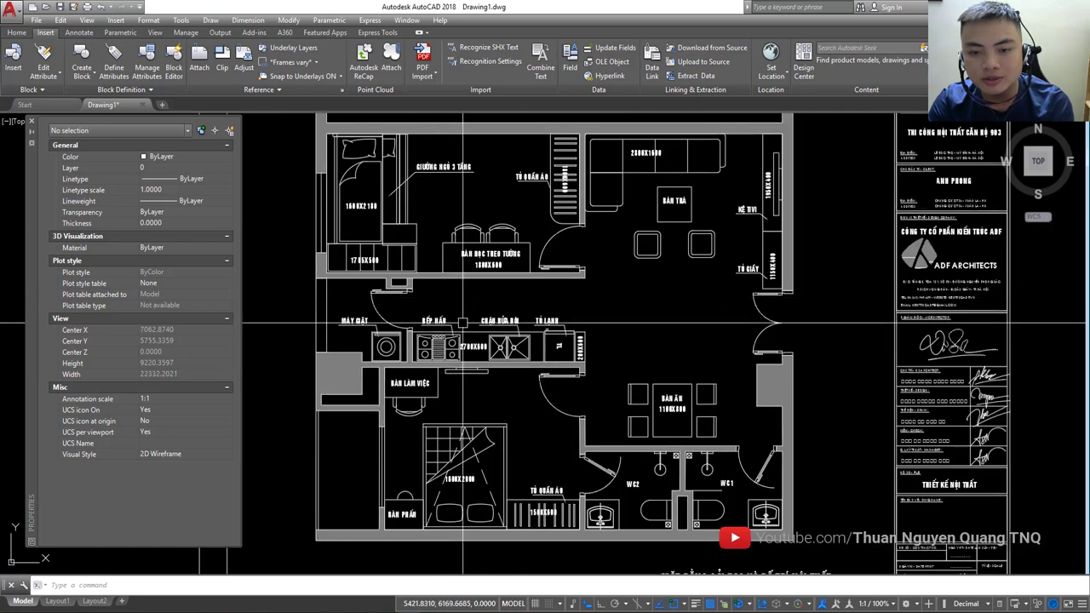
scroll(434, 368, up, 5)
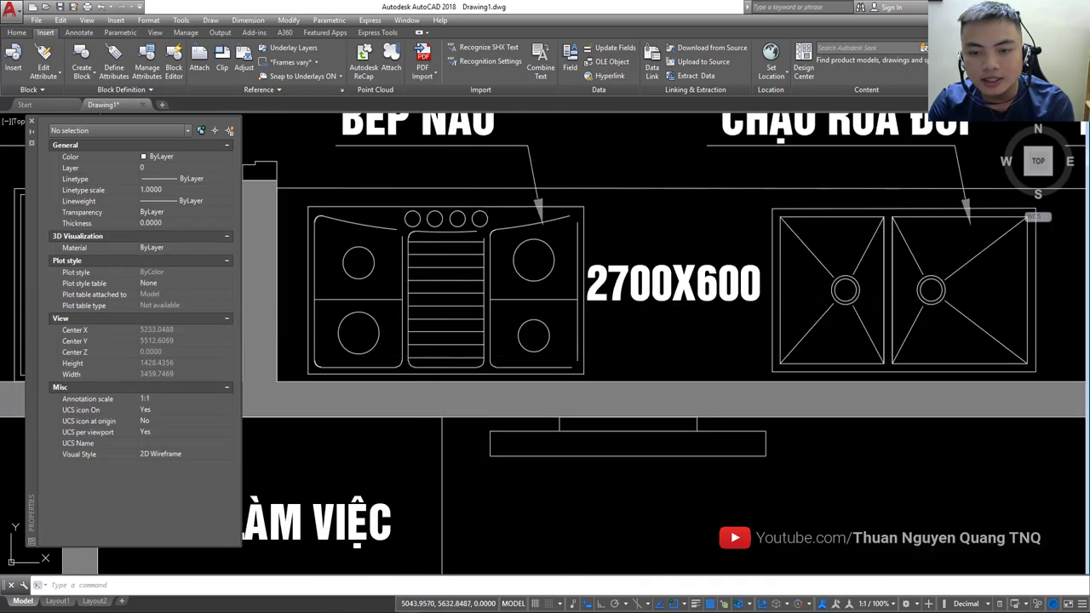
- Select a kitchen counter line, the cooktop grill polylines and the 2700X600 label
click(459, 322)
key(Escape)
scroll(452, 358, up, 2)
click(463, 364)
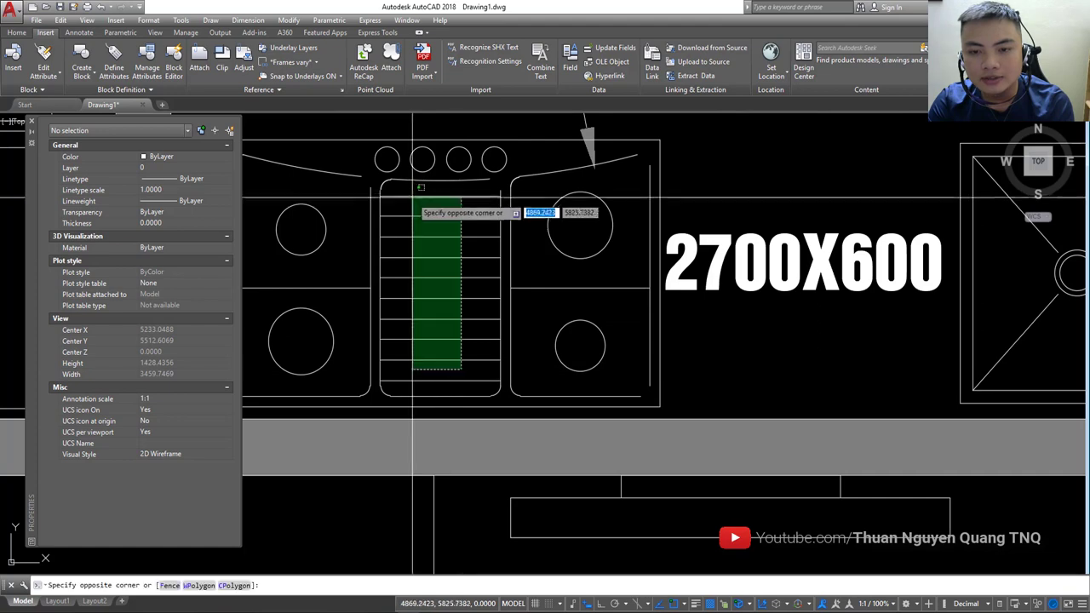
click(410, 200)
scroll(479, 240, down, 2)
key(Escape)
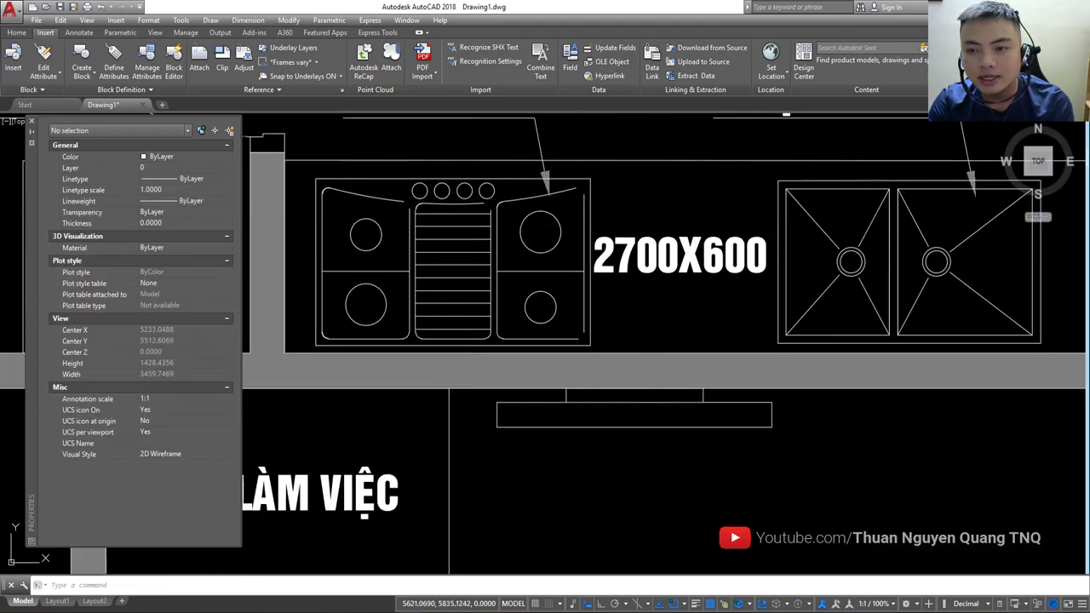
click(647, 256)
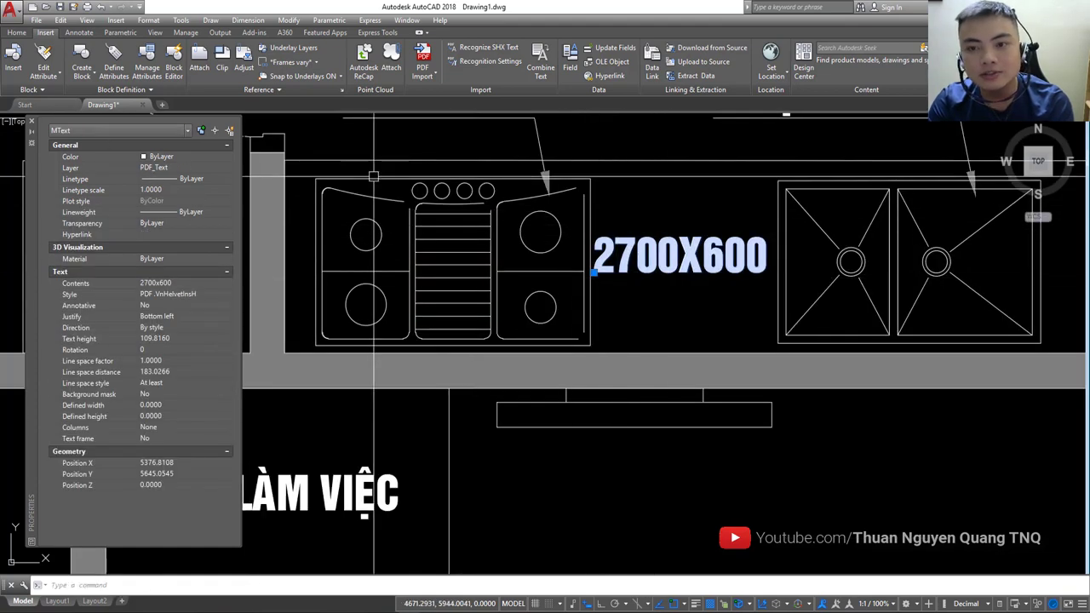
scroll(404, 326, down, 4)
key(Escape)
scroll(405, 325, down, 2)
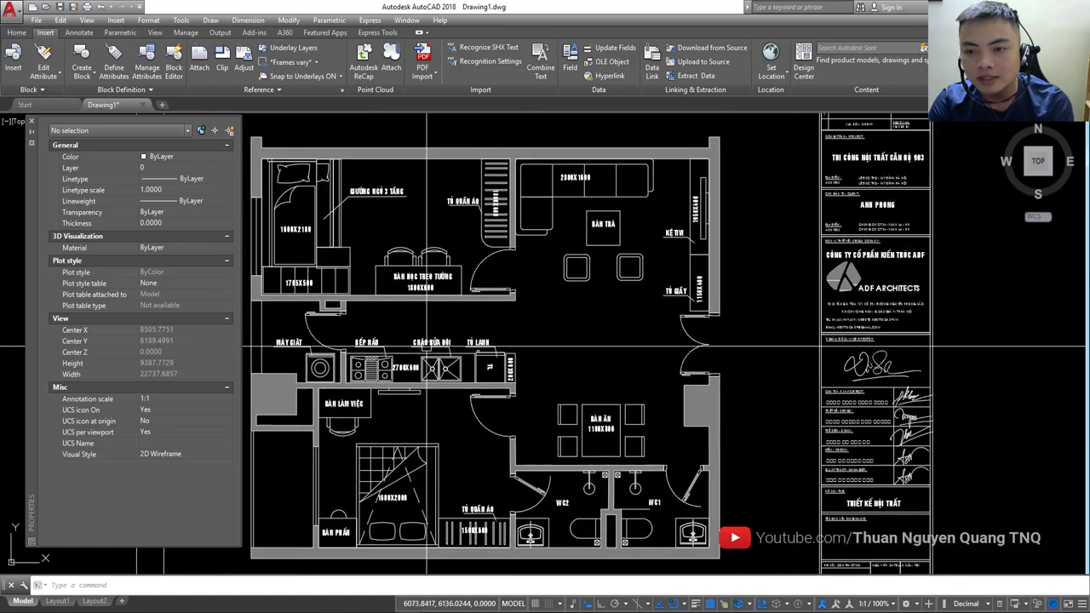
scroll(724, 153, up, 4)
- Select the BÀN TRÀ tea table rectangle and the sofa's top line to check their types
click(491, 257)
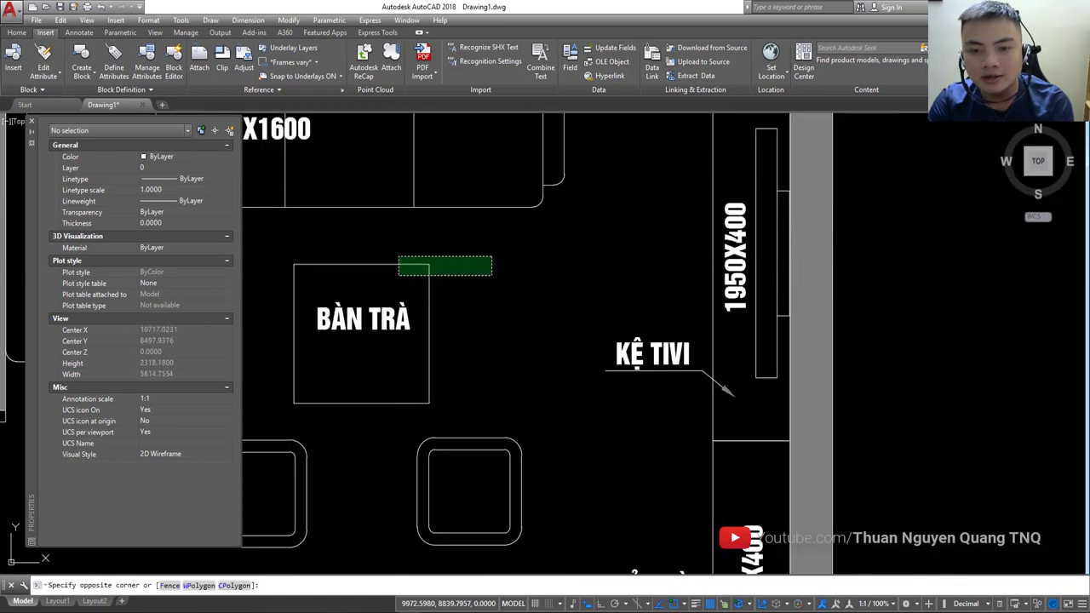
click(409, 275)
key(Escape)
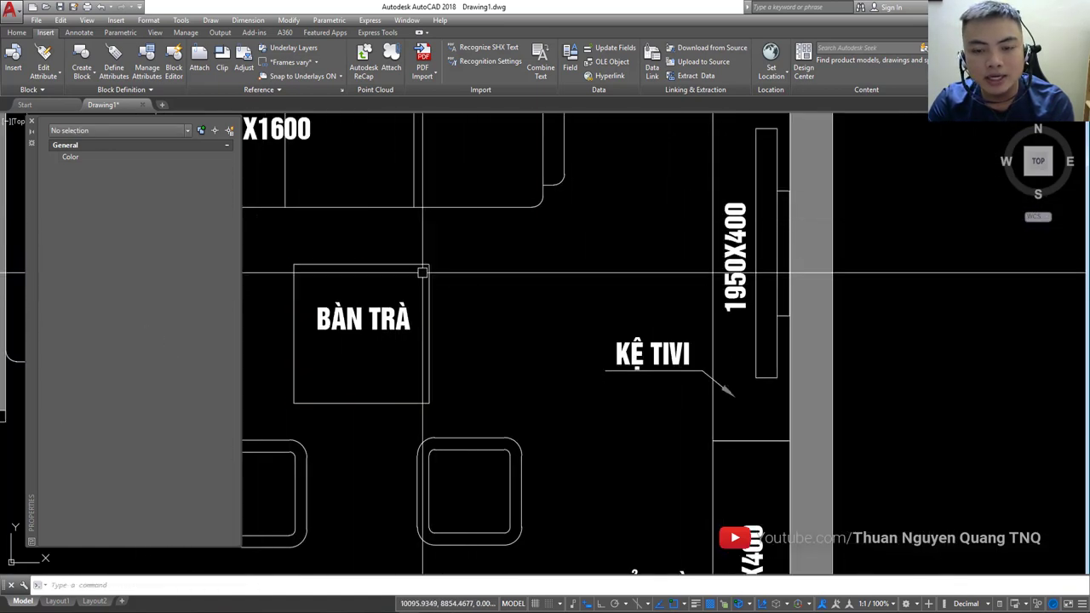
click(430, 332)
key(Escape)
scroll(487, 262, down, 3)
click(504, 249)
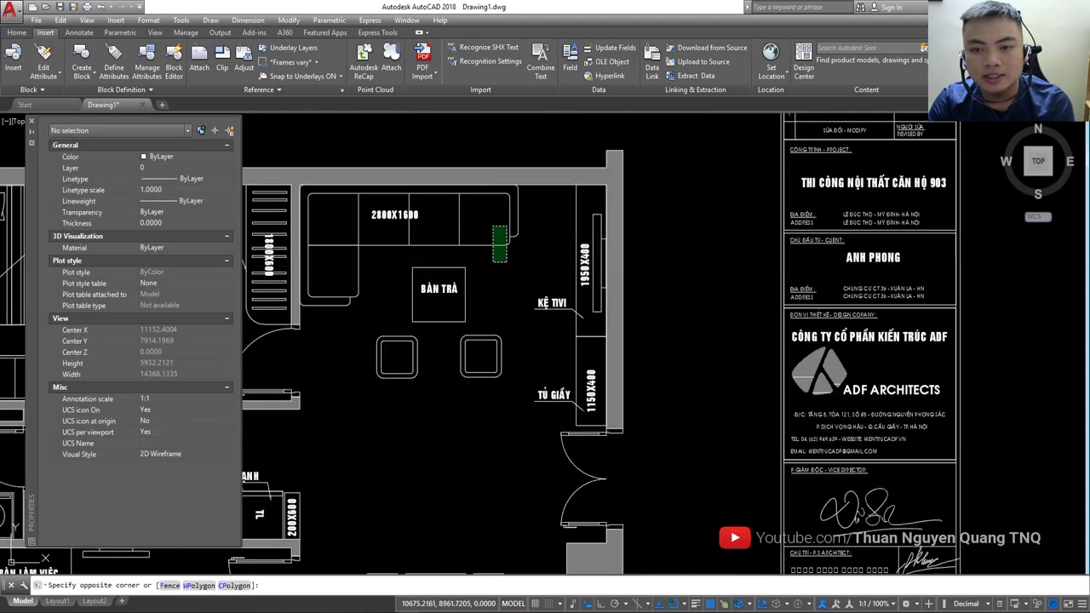
click(488, 222)
key(Escape)
scroll(596, 224, down, 4)
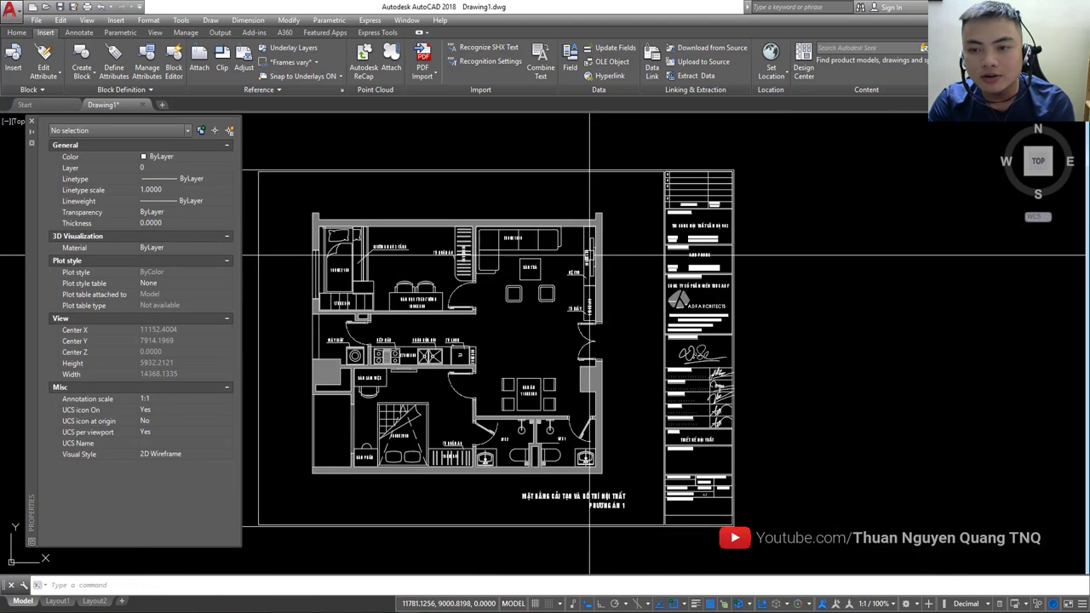
scroll(596, 224, up, 9)
- Window-select the wall end pieces beside the shoe cabinet
click(600, 214)
key(Escape)
scroll(581, 247, down, 3)
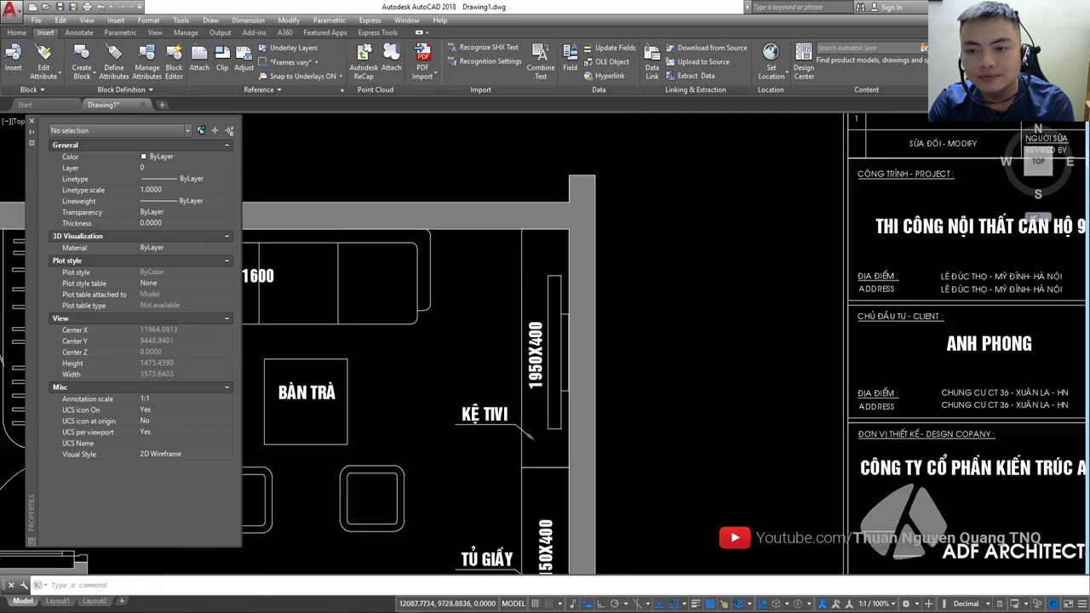
scroll(580, 298, down, 3)
scroll(575, 356, up, 7)
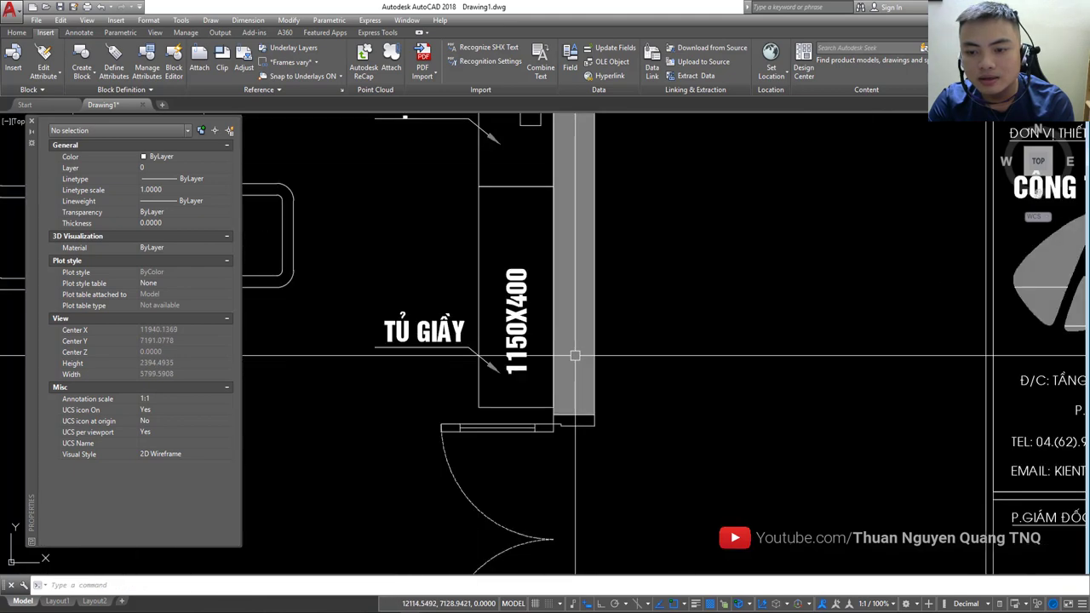
click(557, 414)
key(Escape)
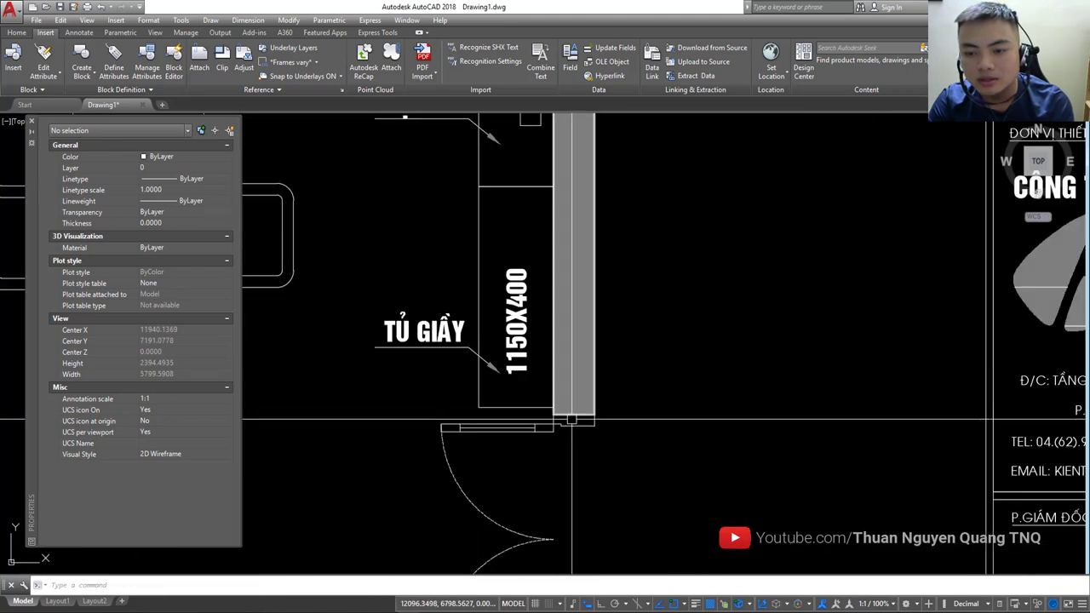
click(588, 425)
click(558, 407)
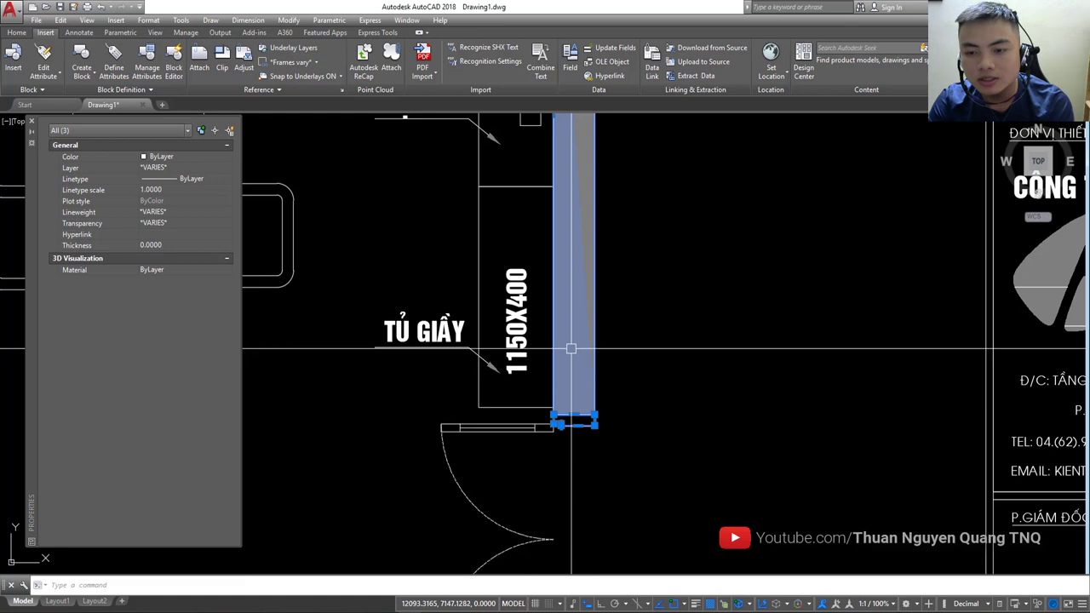
- List the selection's object types, then window-select the living room TV-cabinet wall segments
click(164, 130)
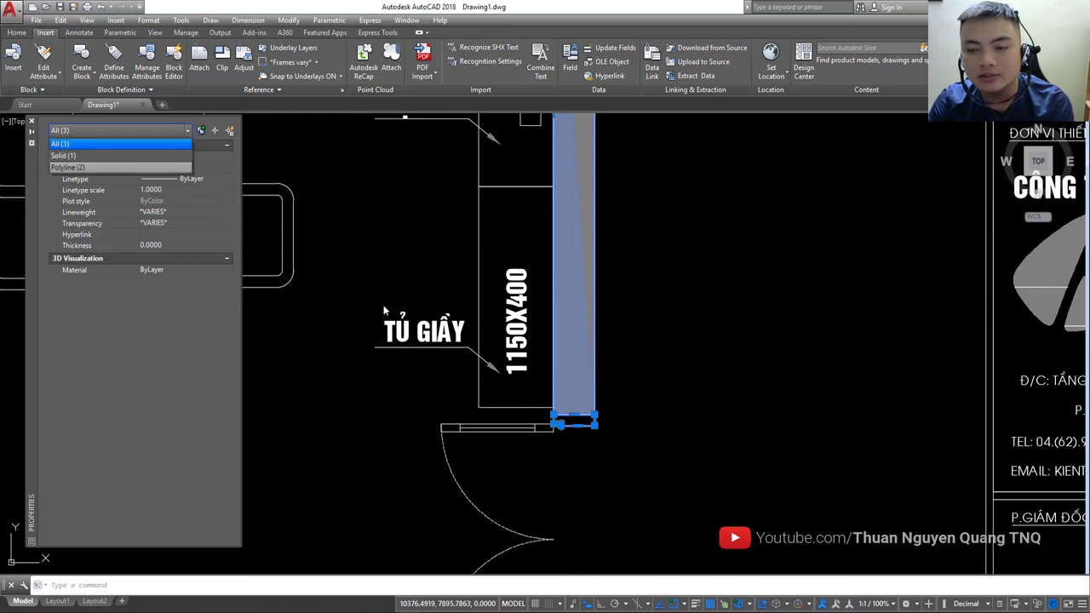
key(Escape)
key(Escape)
scroll(608, 267, down, 4)
middle_drag(607, 267, 619, 317)
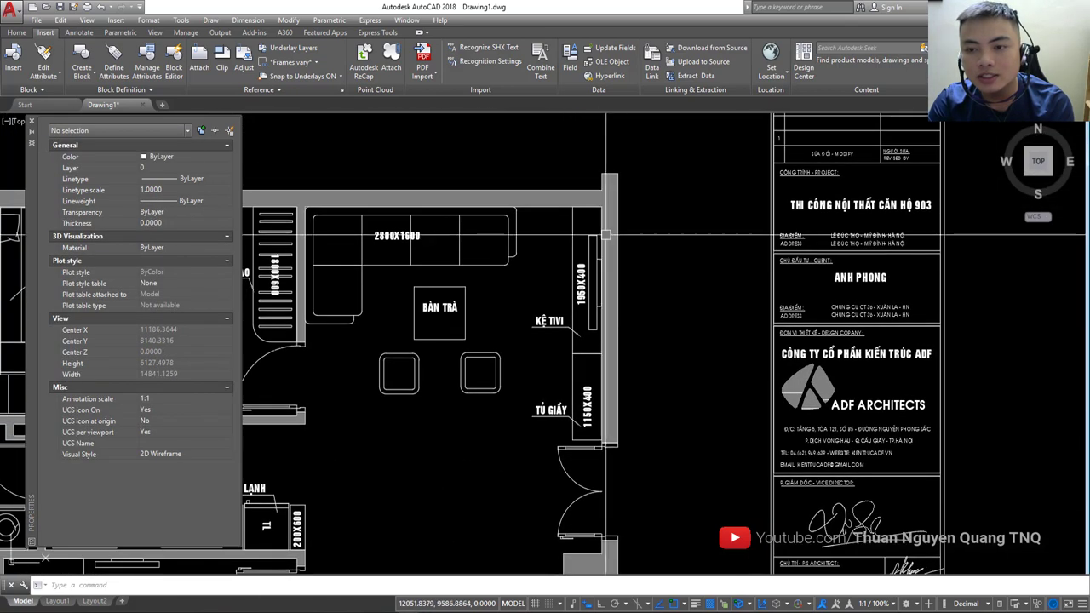
click(610, 230)
click(603, 332)
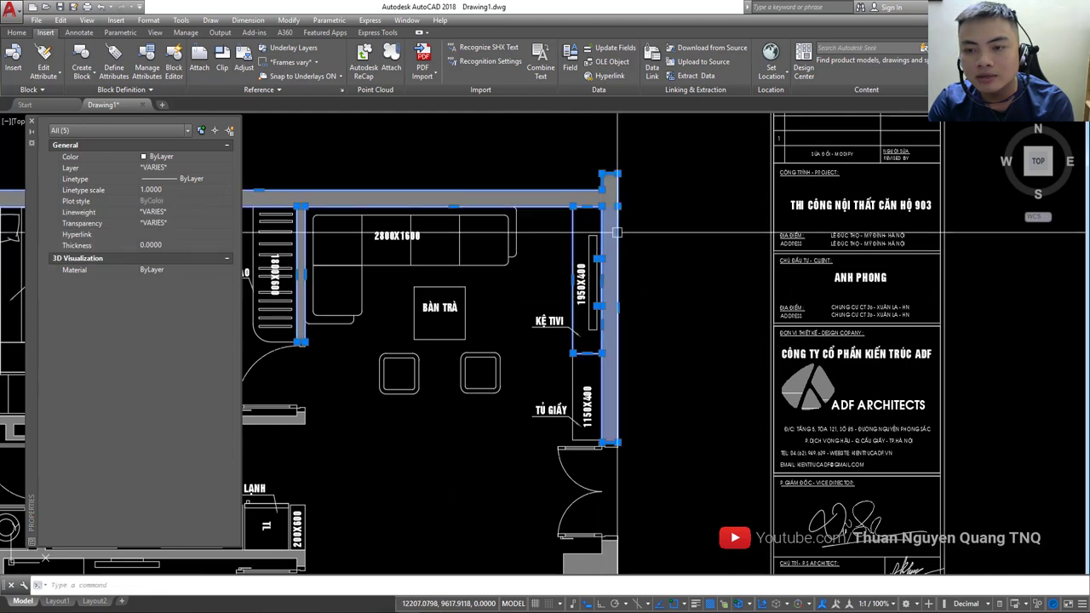
scroll(612, 186, up, 6)
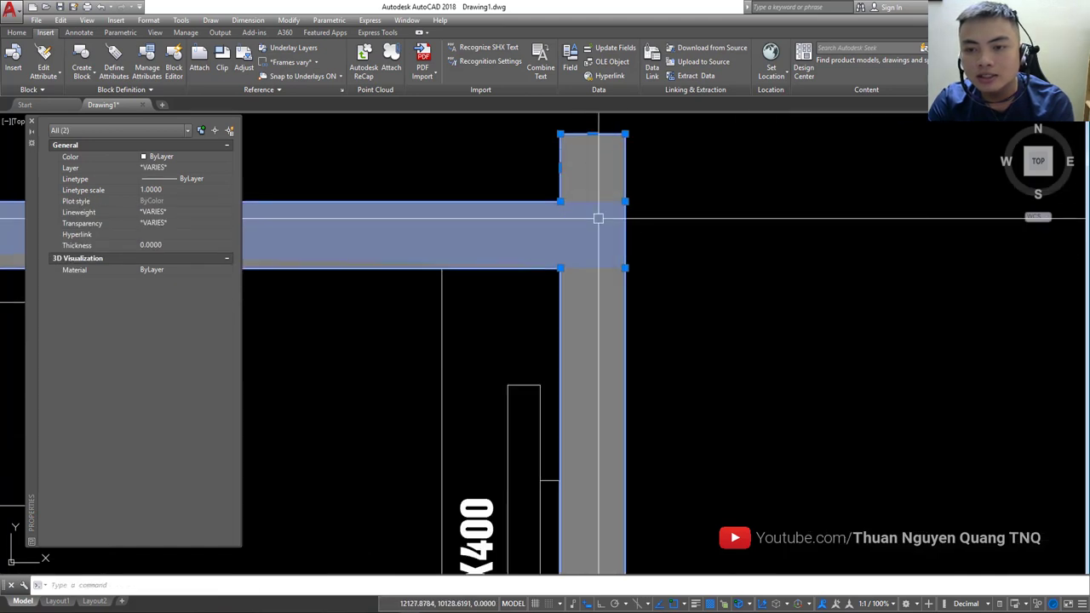
key(Escape)
- Window-select the objects at the bed corner, then try a window near the work desk
scroll(597, 216, down, 8)
scroll(427, 217, up, 5)
scroll(427, 216, up, 5)
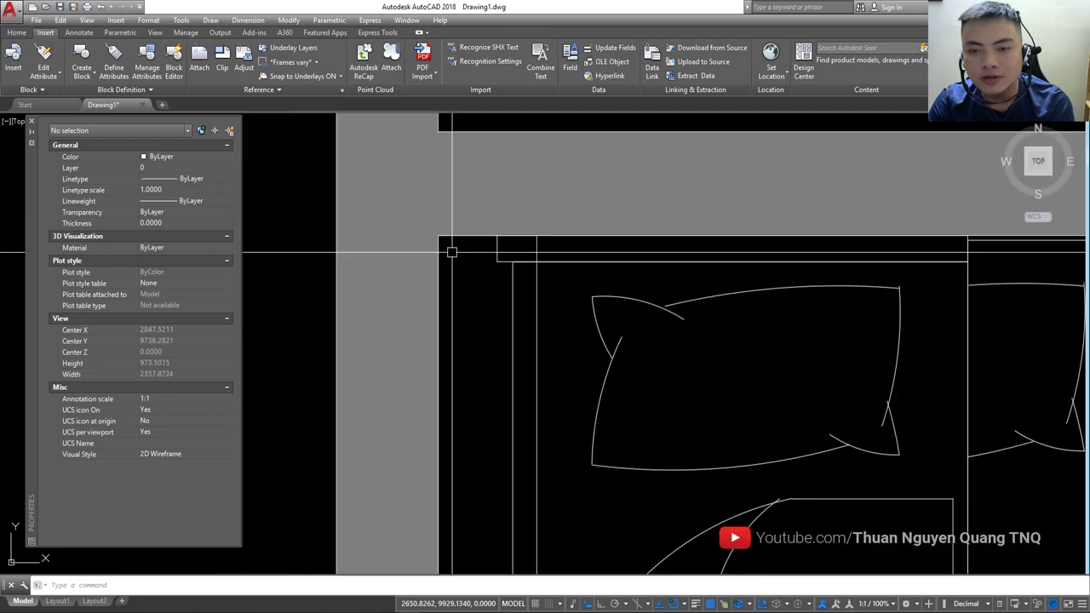
click(450, 246)
click(365, 309)
key(Escape)
scroll(424, 254, down, 5)
middle_drag(588, 562, 551, 324)
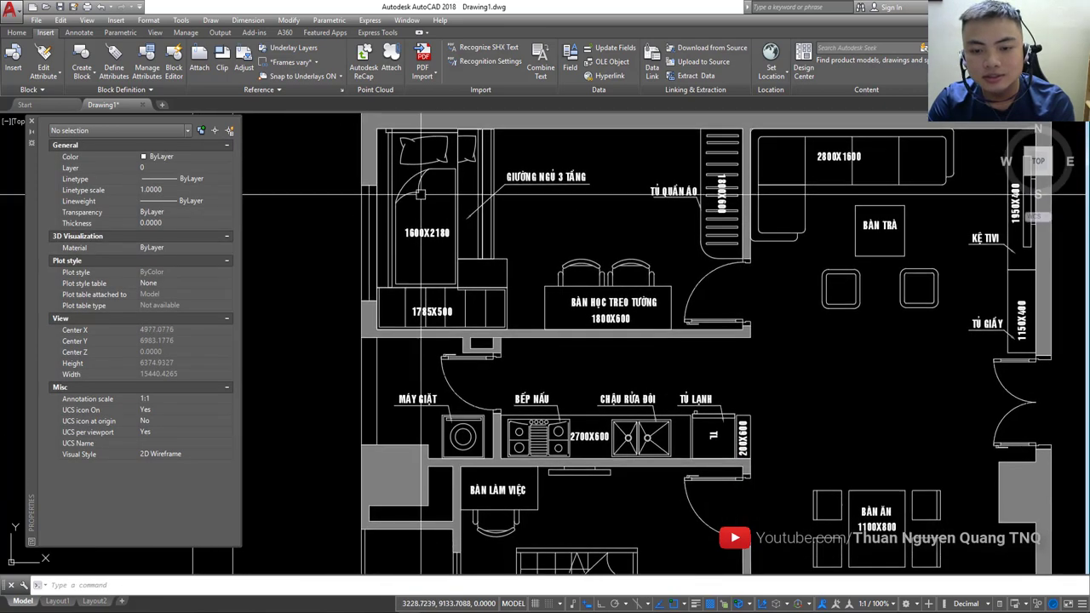
scroll(551, 324, up, 4)
click(551, 325)
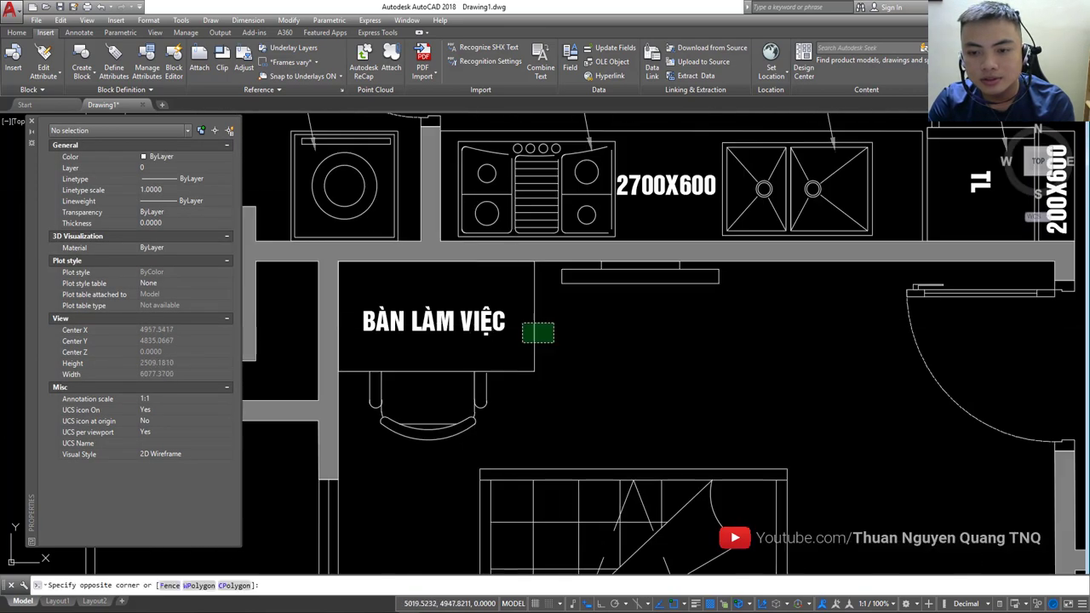
key(Escape)
scroll(541, 340, down, 5)
scroll(538, 362, up, 5)
- Select the stair outline with its 1600X2000 label, then all the stair's polylines
click(538, 363)
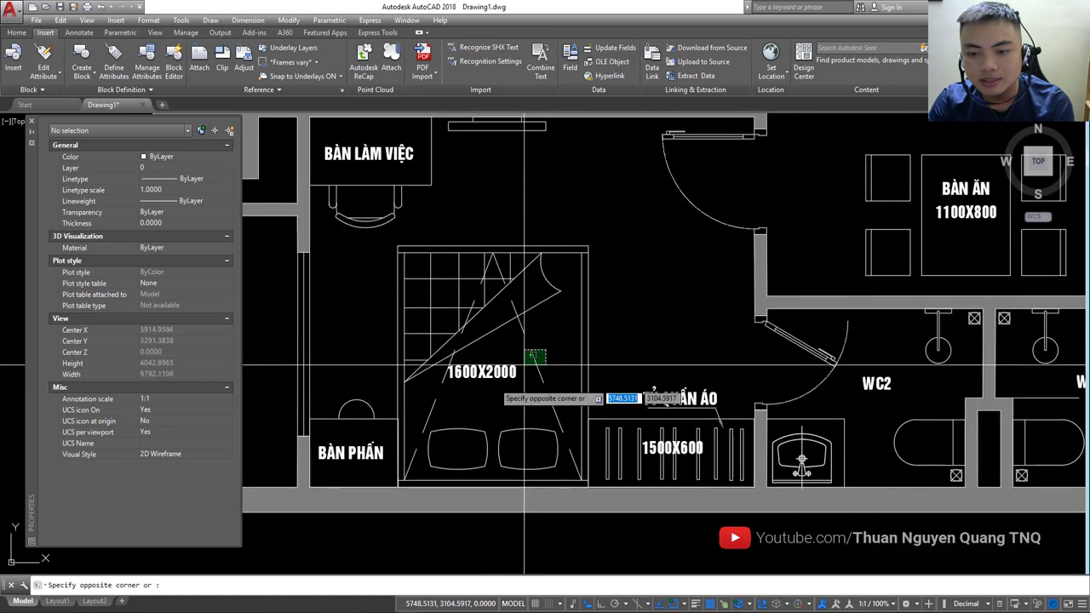
click(530, 345)
key(Escape)
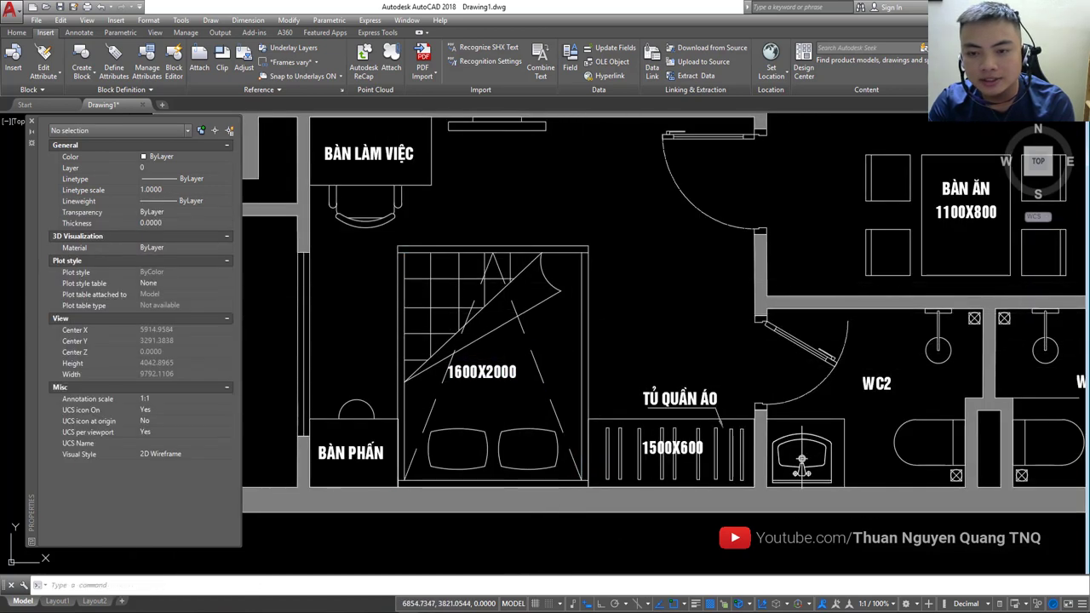
click(578, 281)
click(435, 254)
key(Escape)
scroll(435, 254, down, 5)
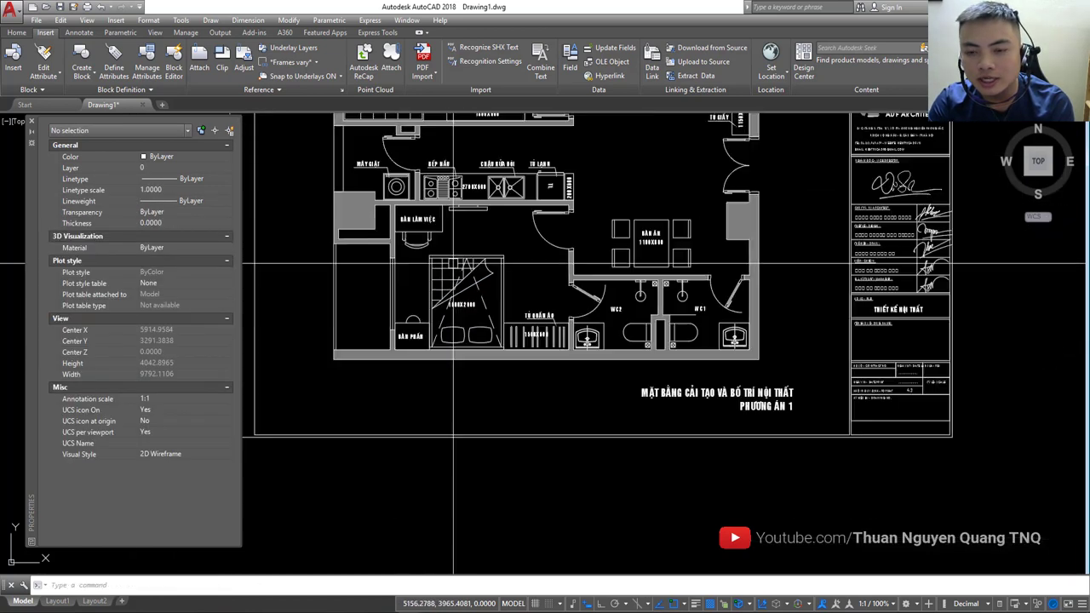
scroll(468, 339, up, 5)
- Window-select the WC2 sink to inspect its converted objects
click(477, 320)
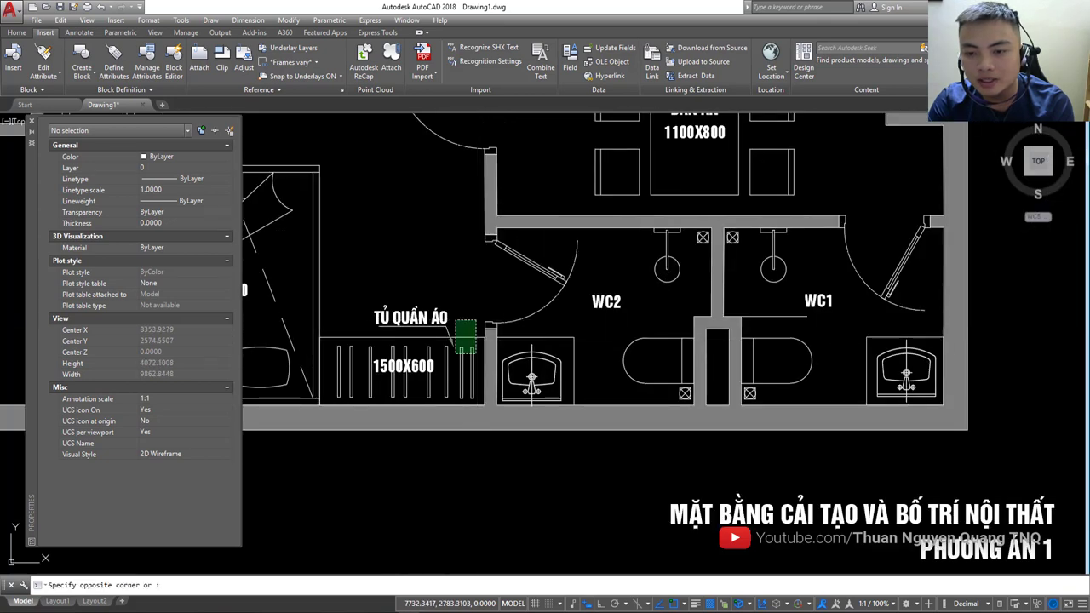
click(450, 354)
click(584, 351)
click(542, 368)
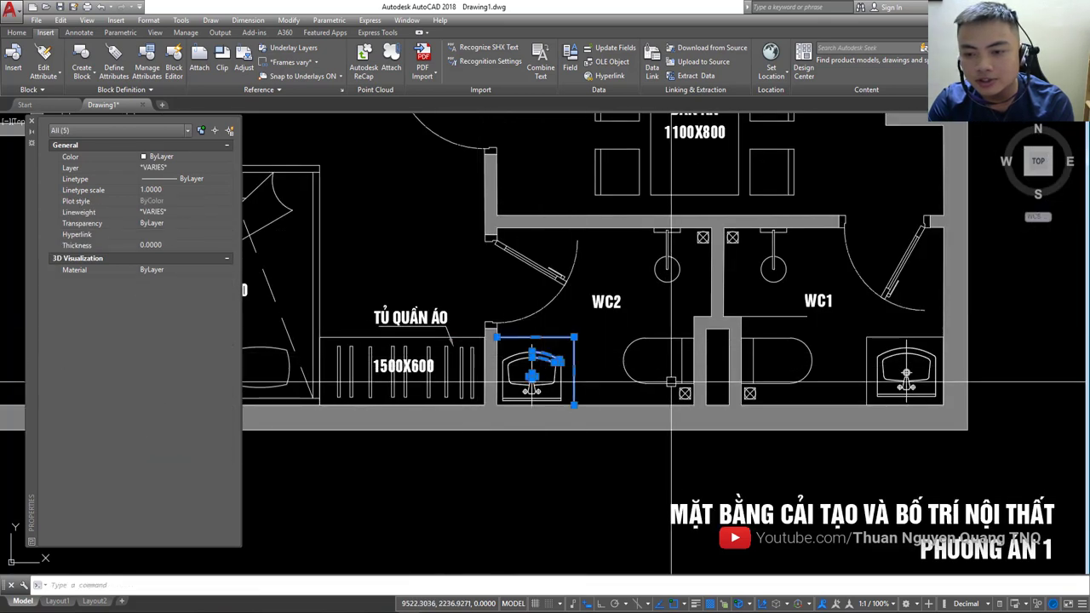
key(Escape)
click(610, 344)
key(Escape)
- Close the Properties panel and recentre the whole floor plan
scroll(697, 361, up, 2)
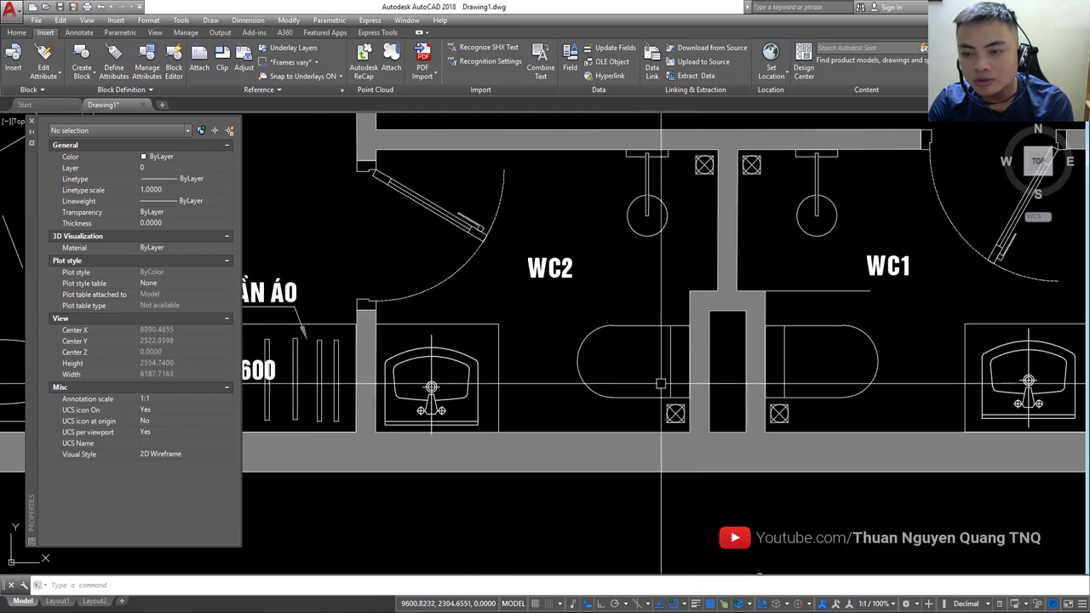
scroll(696, 361, up, 2)
scroll(720, 339, down, 6)
scroll(721, 339, down, 2)
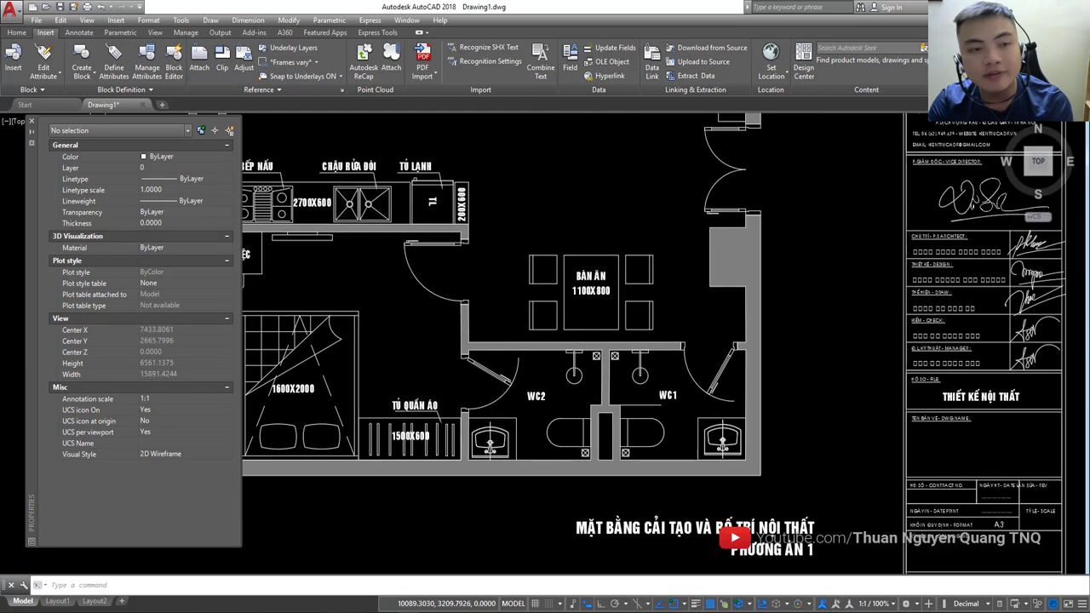
scroll(569, 289, down, 3)
middle_drag(569, 289, 558, 343)
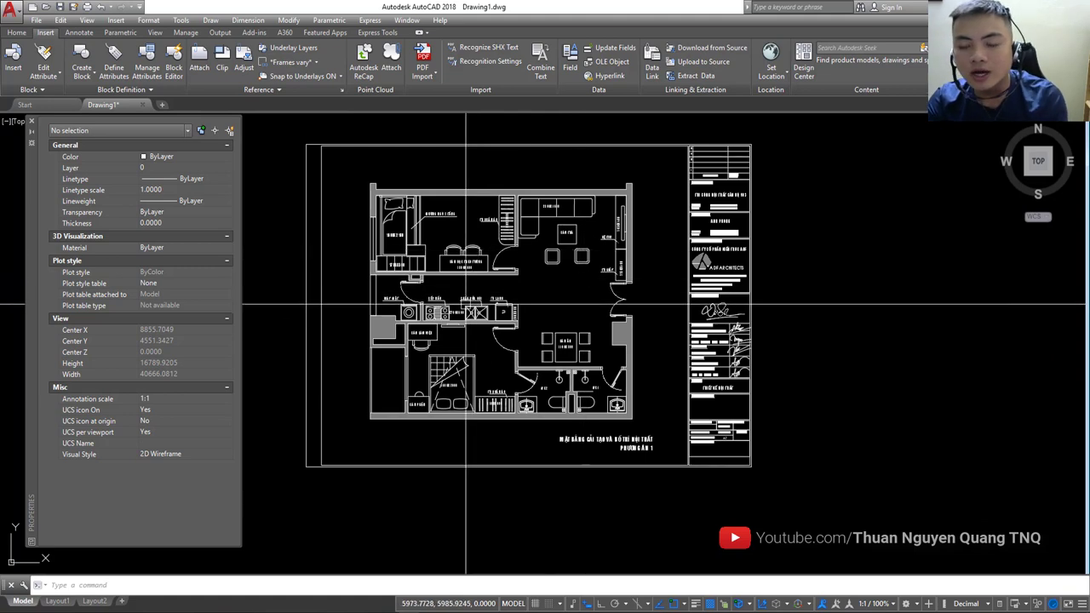
scroll(512, 309, down, 8)
scroll(494, 317, up, 4)
scroll(477, 322, down, 2)
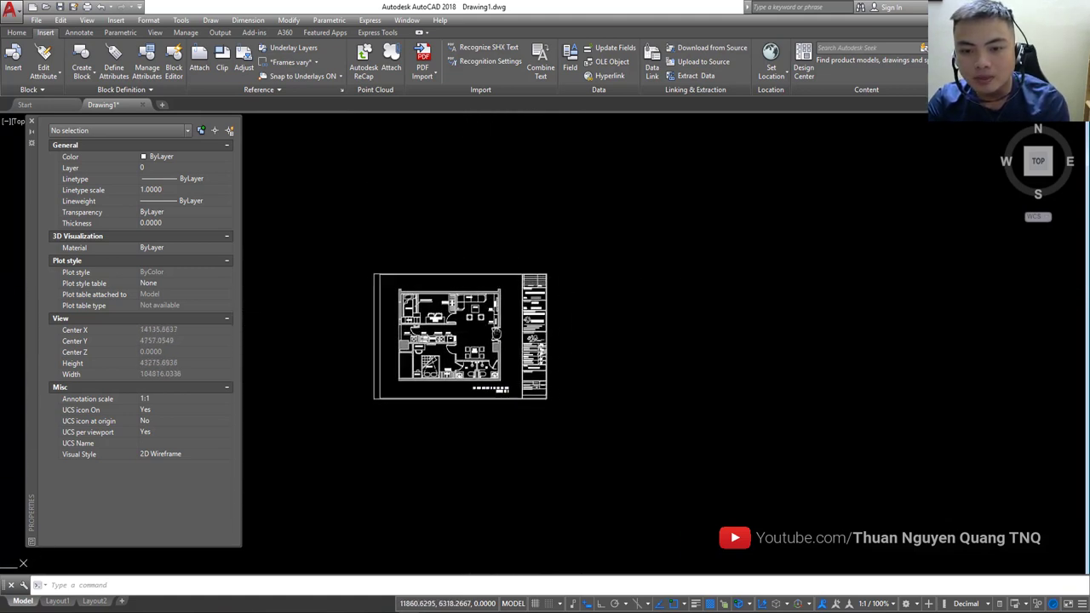
scroll(463, 321, up, 4)
click(31, 122)
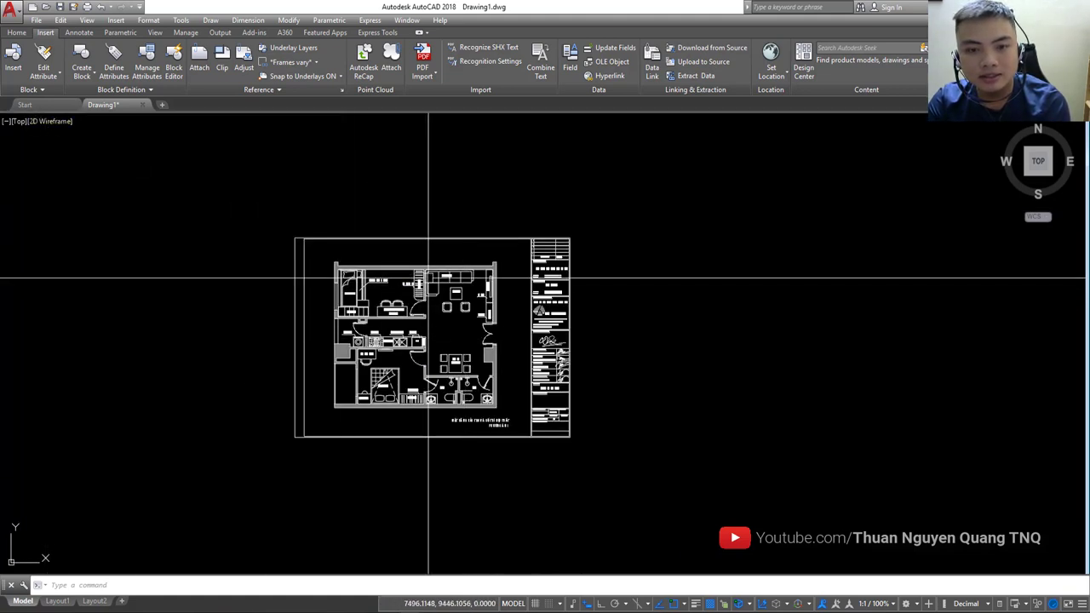
middle_drag(428, 262, 375, 262)
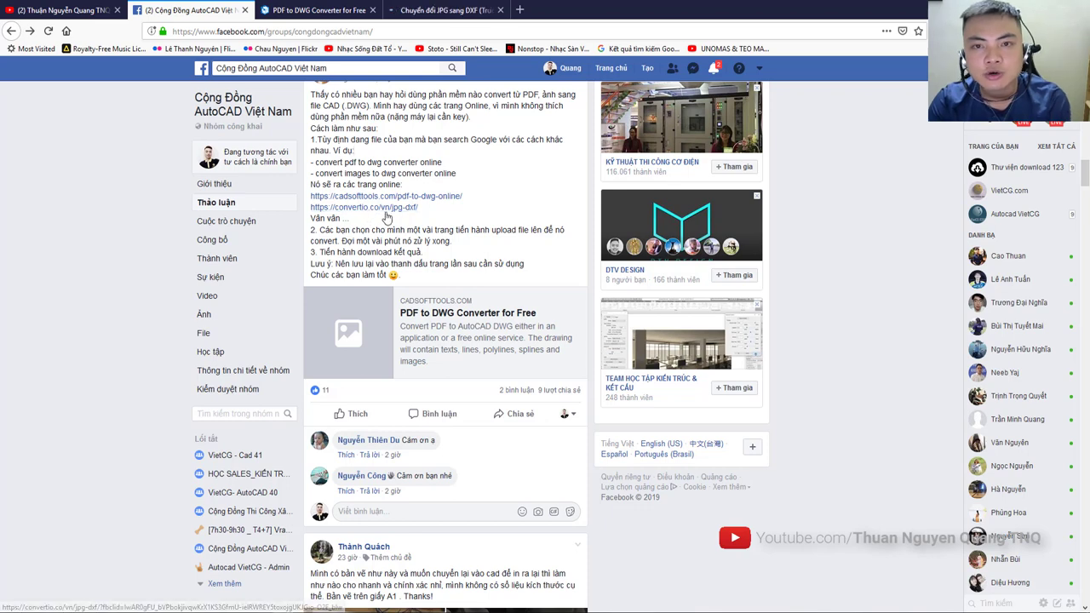
- View the Convertio JPG to DXF tab, then the CADSoftTools PDF to DWG converter tab
click(456, 9)
click(319, 10)
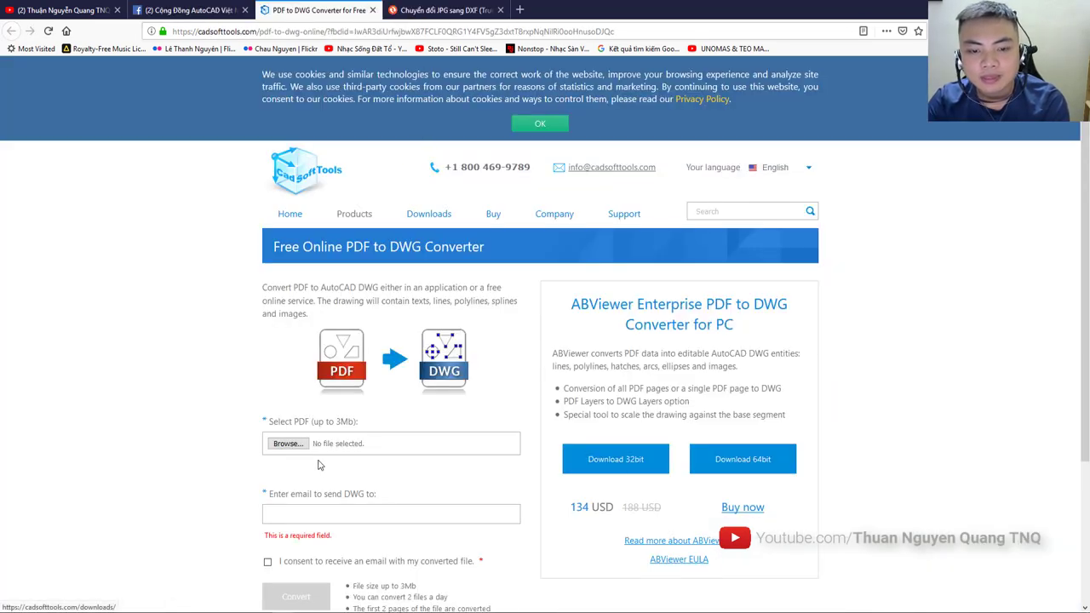
- Read down the CADSoftTools page to its Select PDF form and the 3Mb, 2-files-a-day limits
scroll(382, 349, down, 3)
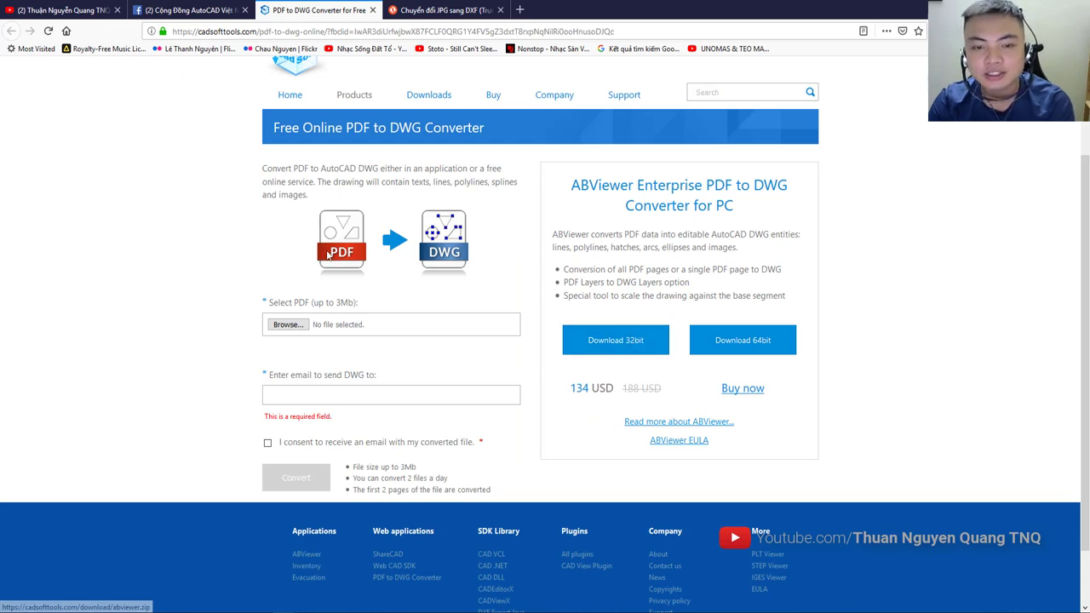
scroll(288, 385, down, 2)
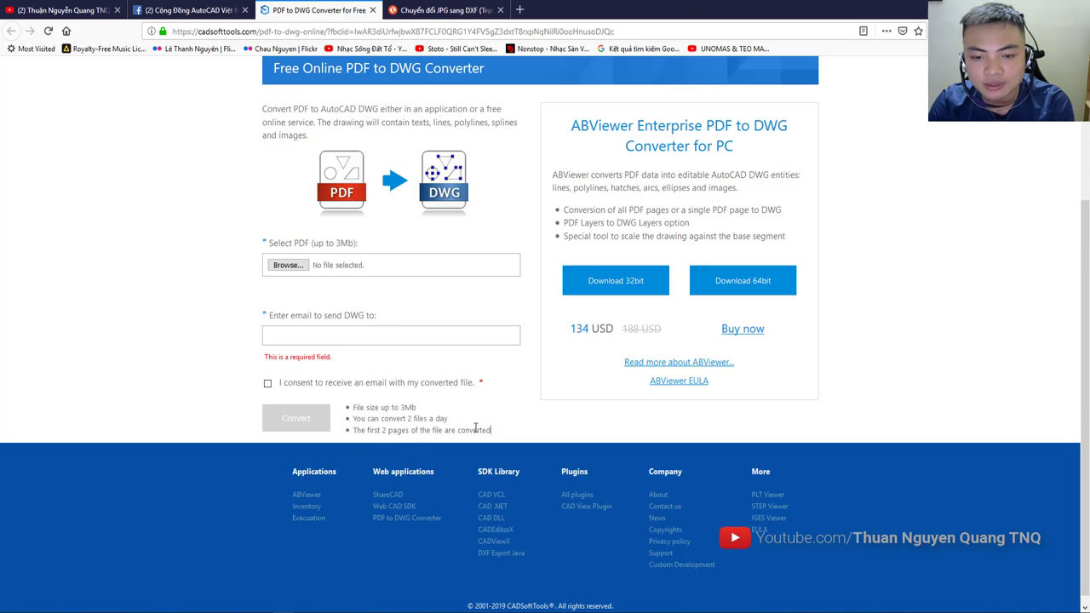
scroll(329, 285, up, 1)
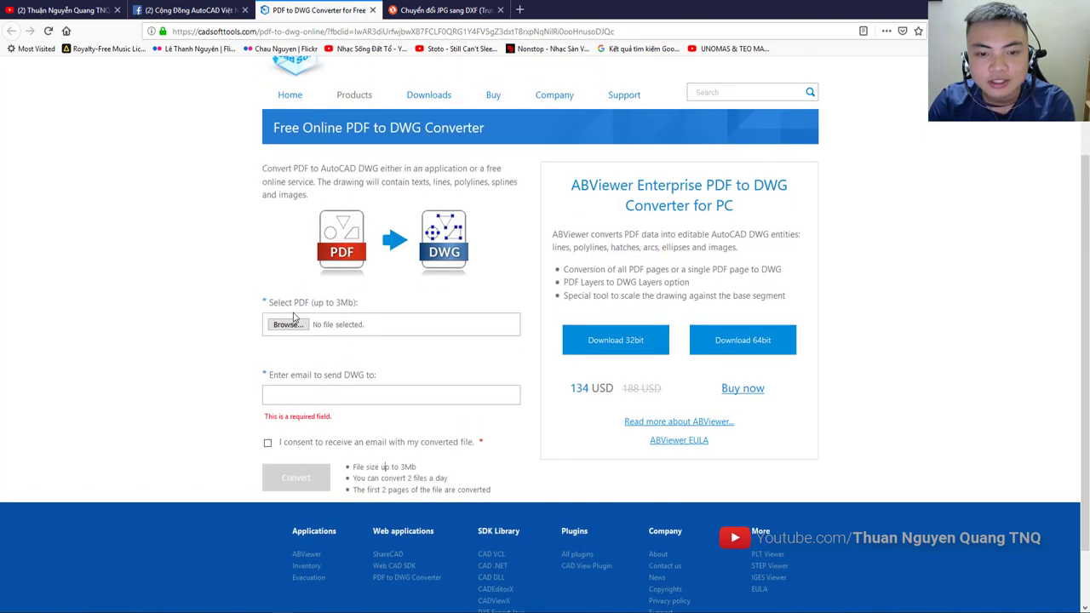
- Attach Phuong An 1.pdf from the In A Phong folder, enter the recipient e-mail, tick consent
click(287, 325)
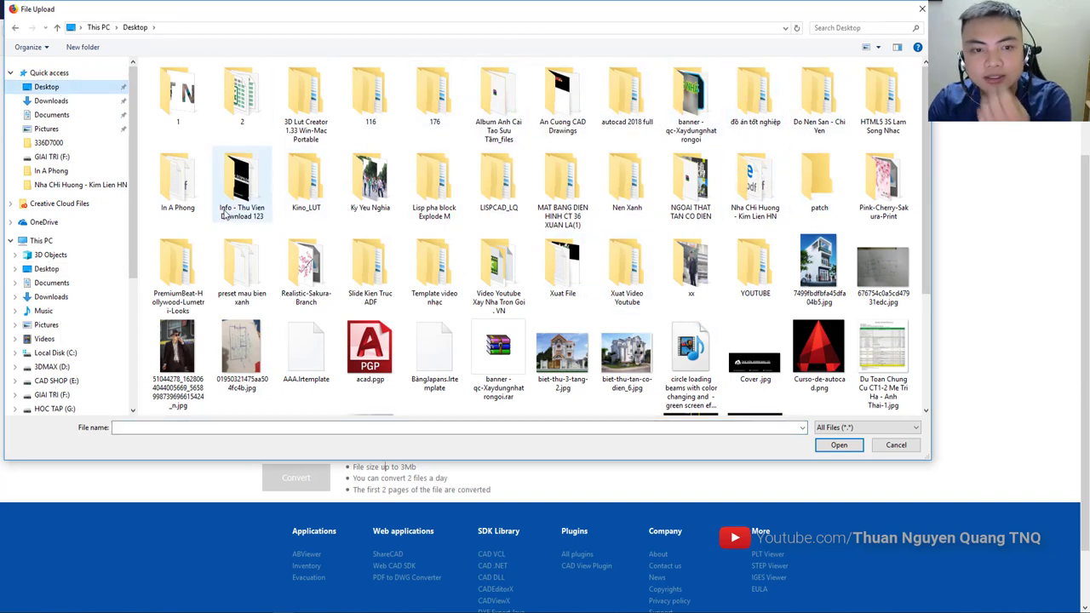
double_click(184, 192)
click(186, 83)
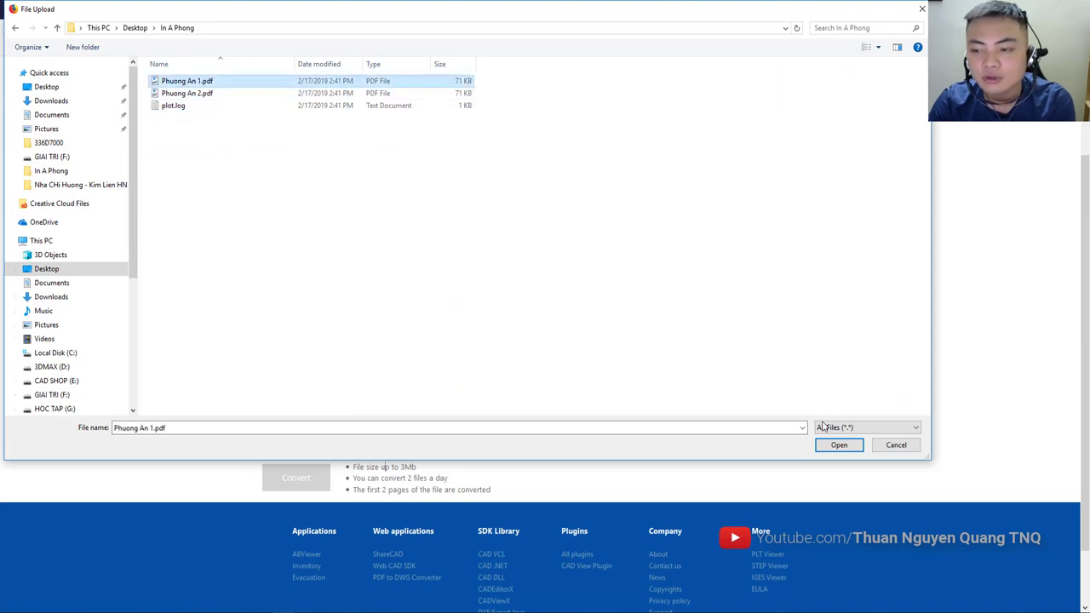
click(837, 445)
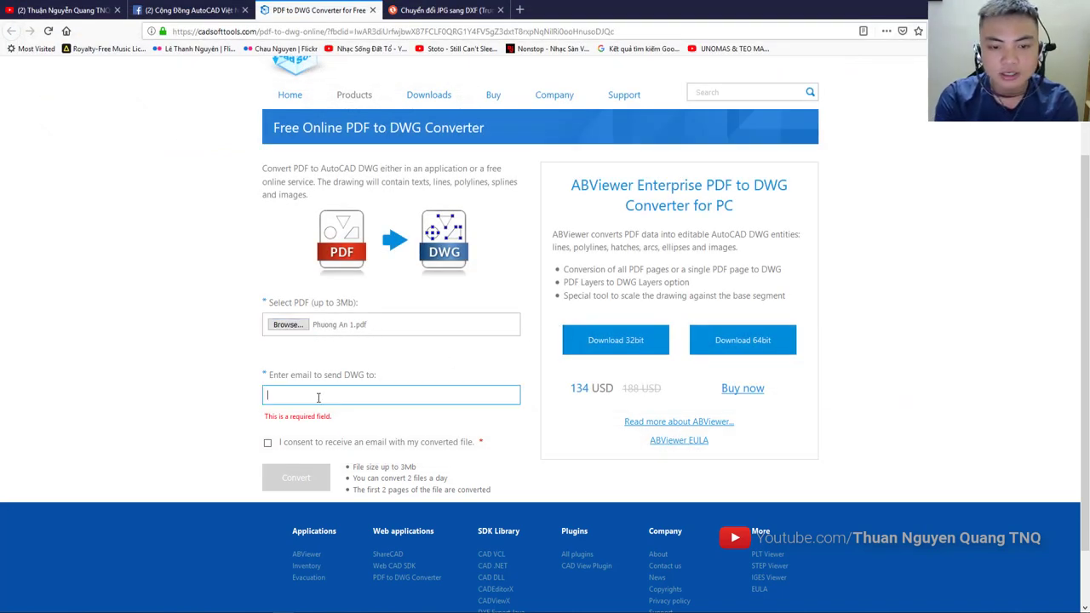
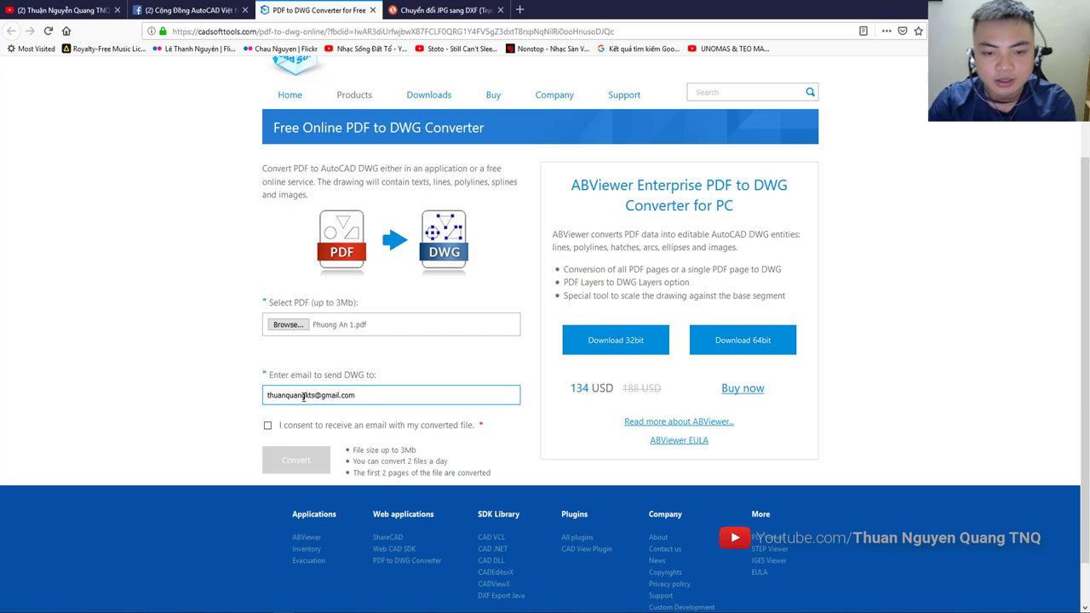
click(287, 429)
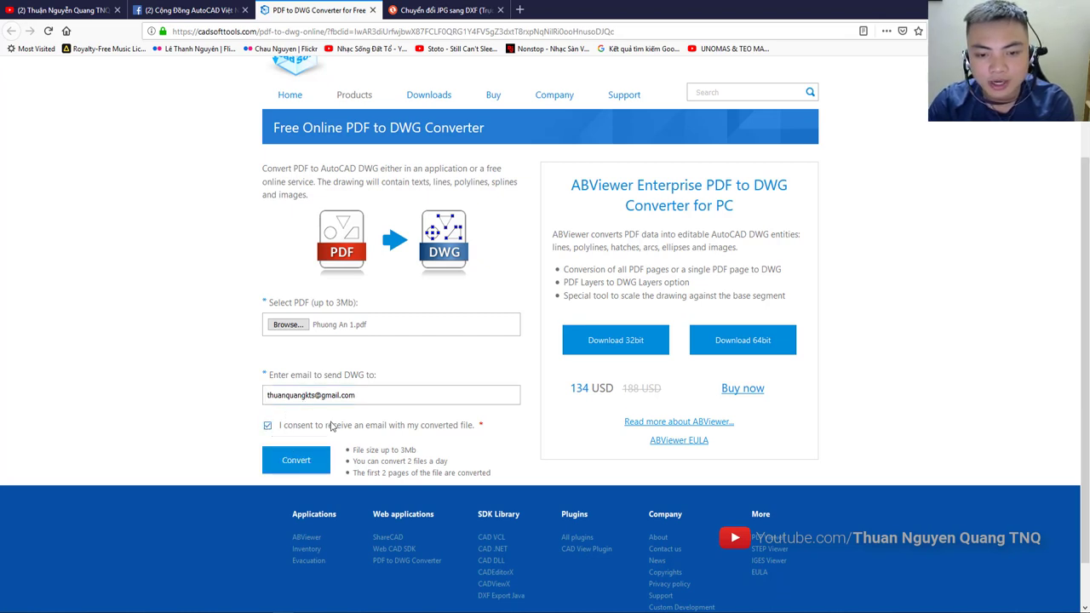
- Convert Phuong An 1.pdf and check the 'DWG file has been sent to your e-mail' confirmation
click(312, 463)
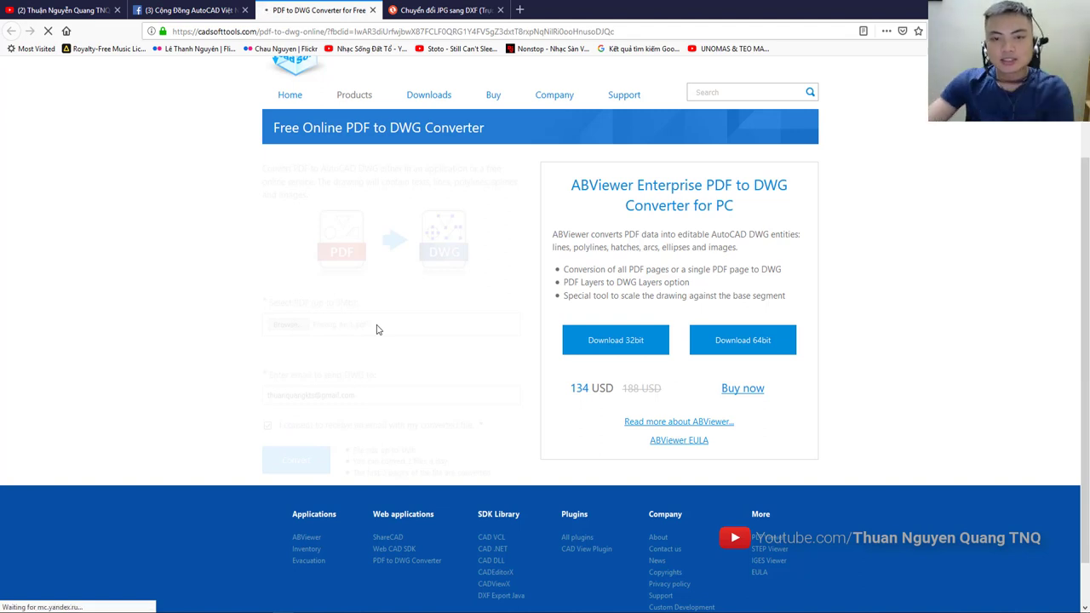
scroll(366, 330, up, 2)
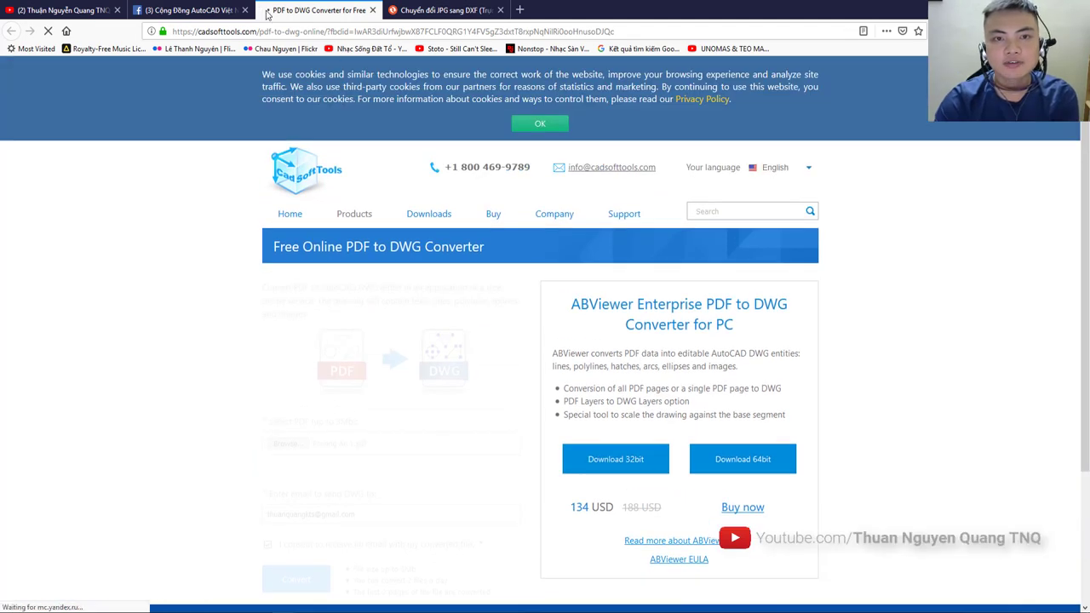
scroll(338, 283, down, 2)
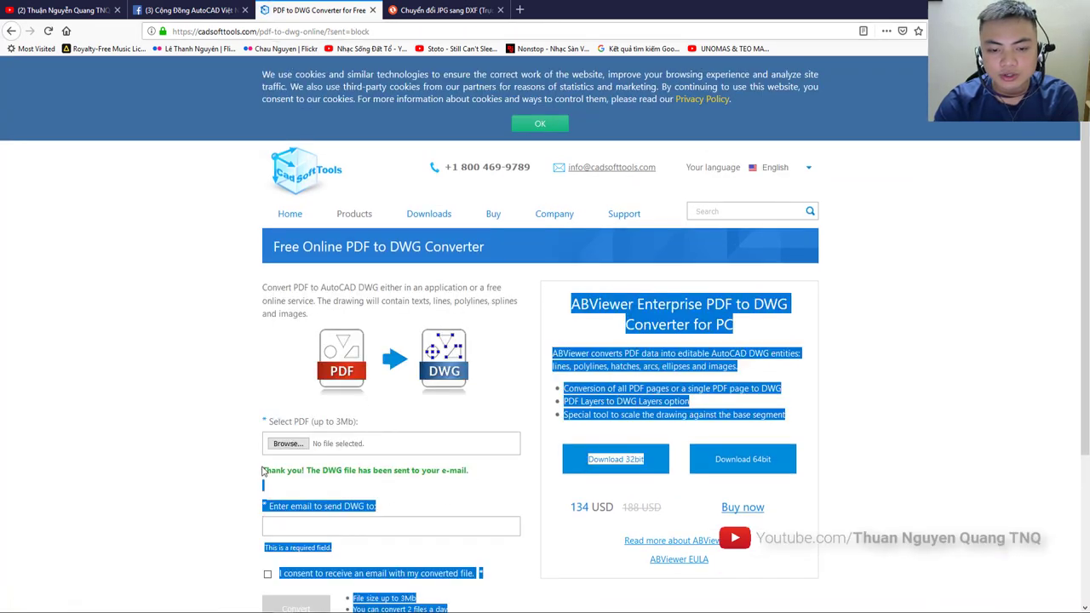
drag(320, 466, 266, 485)
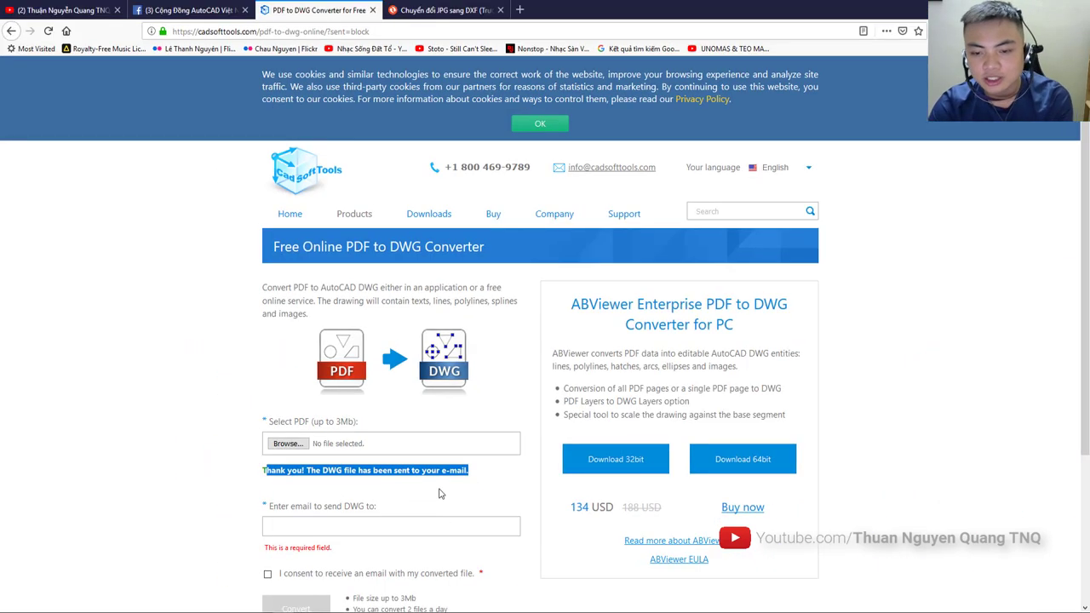
click(475, 485)
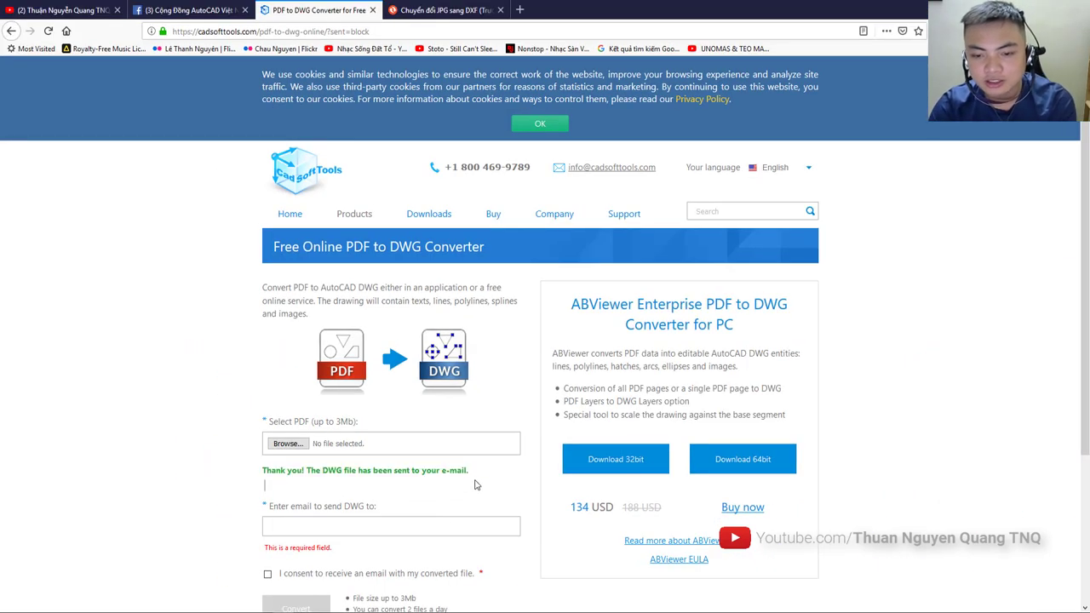
click(304, 478)
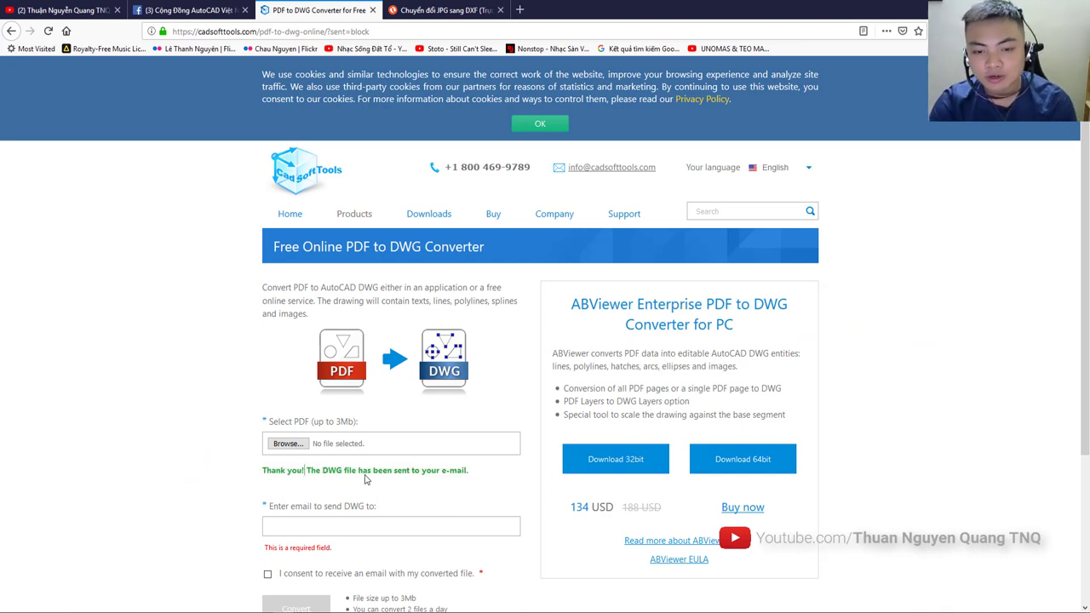
- Open Gmail under the other Google account and download the DWG from the conversion e-mail
click(519, 9)
text(gmail)
key(Return)
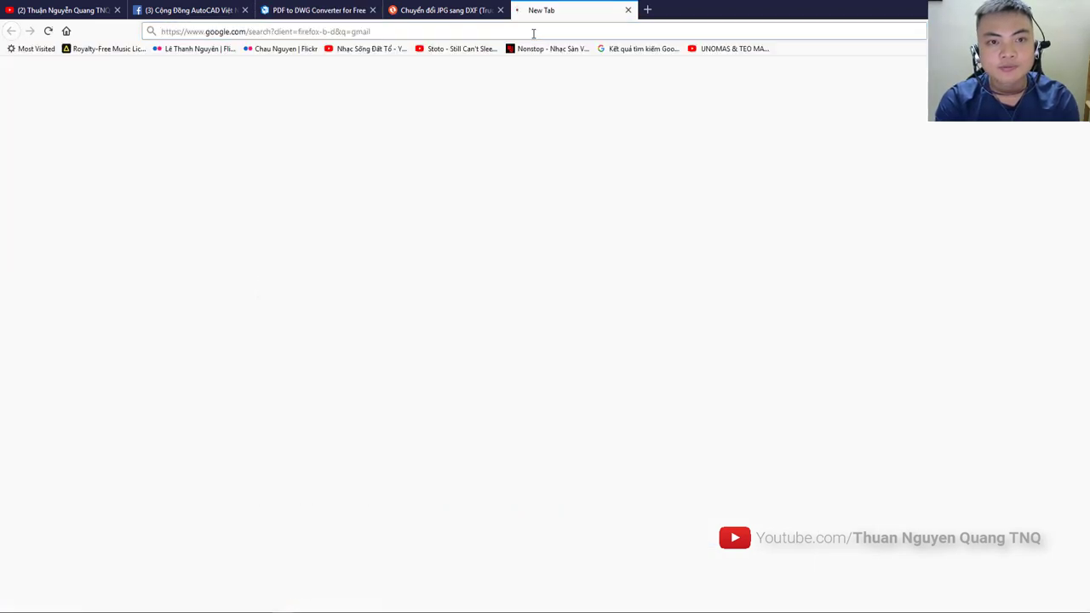
click(1053, 77)
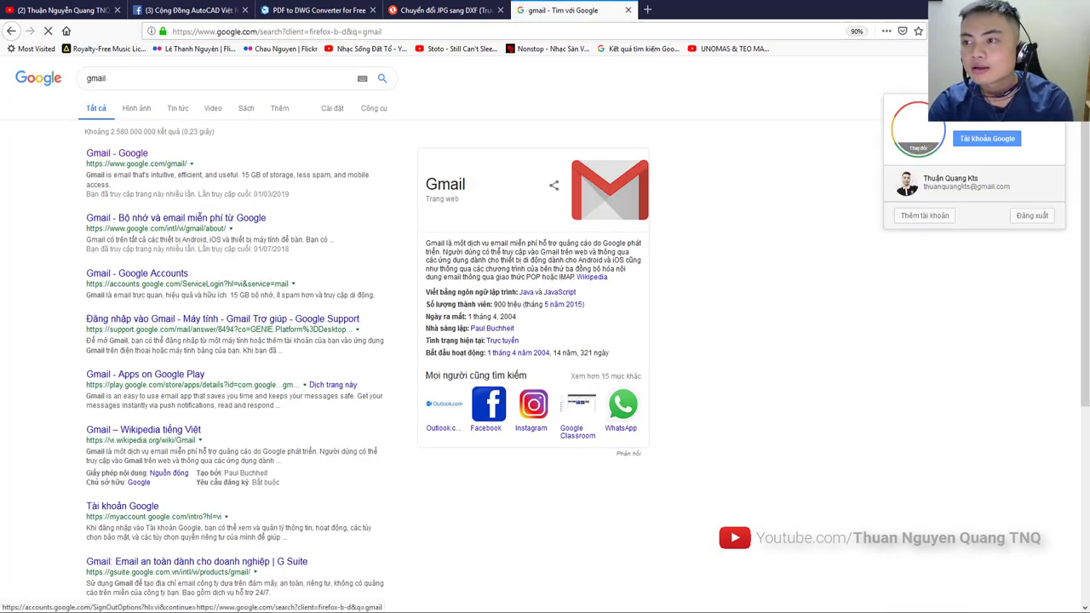
click(965, 189)
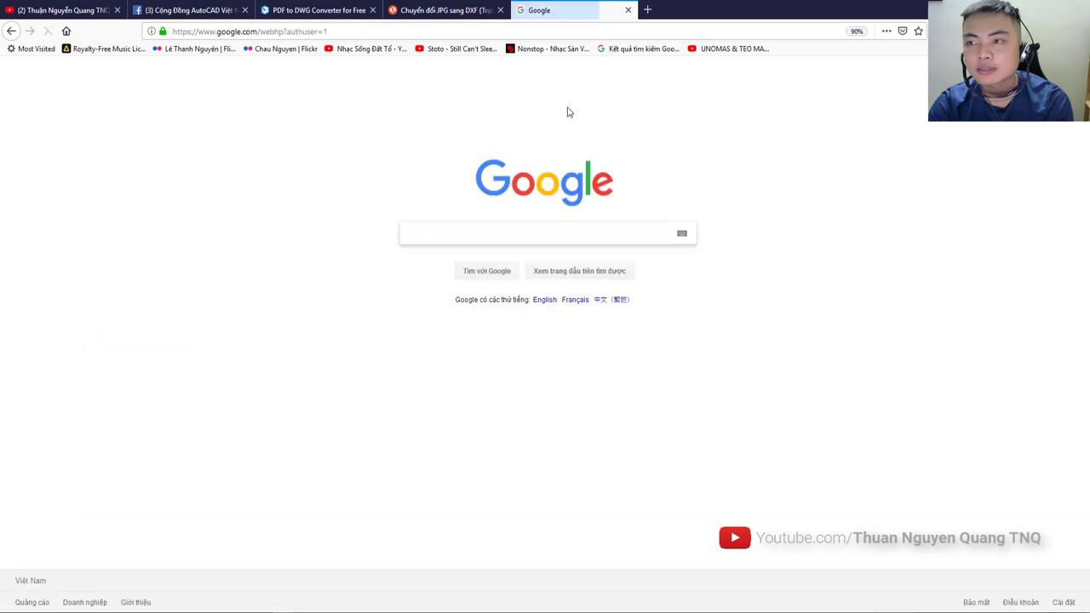
click(785, 71)
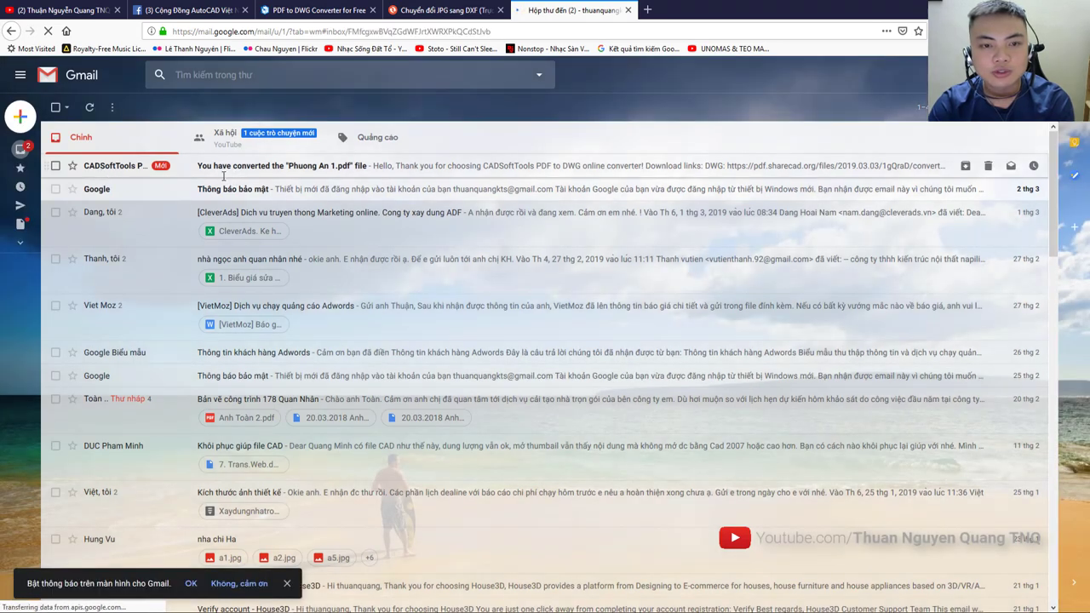
click(224, 170)
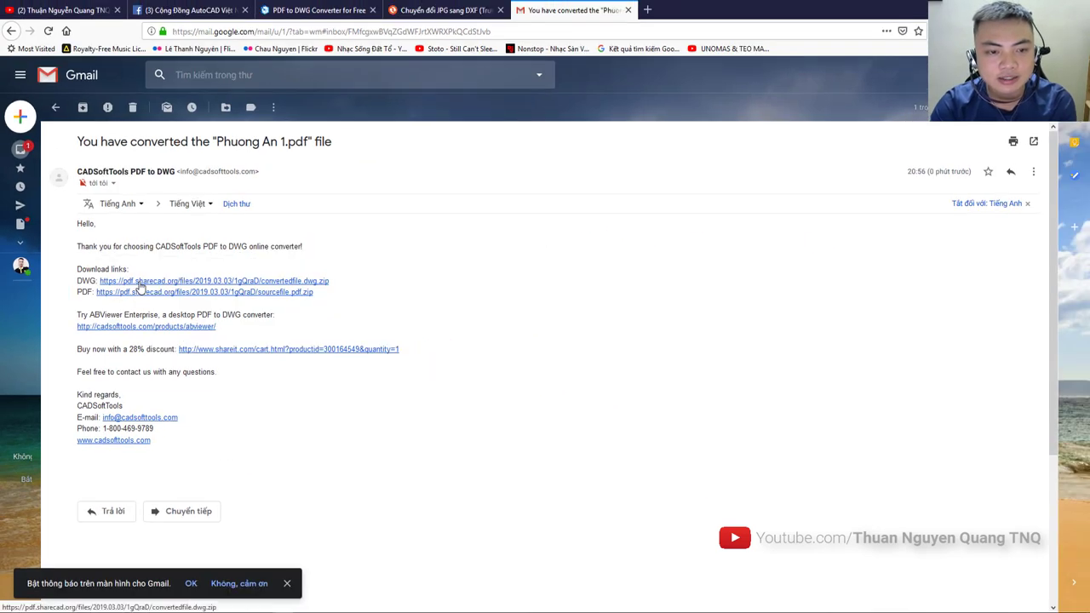
click(140, 282)
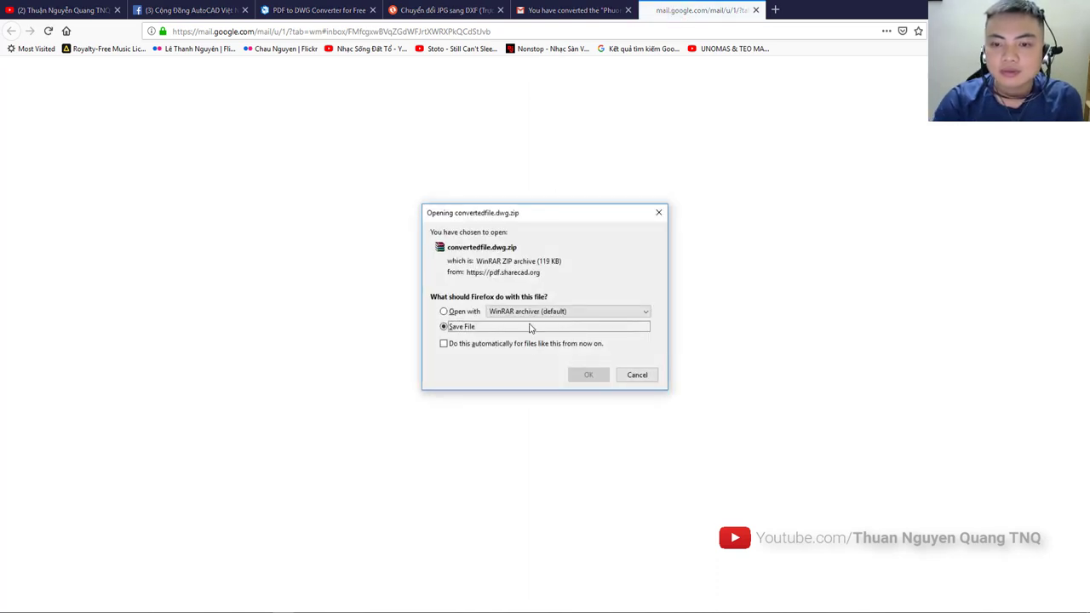
- Save convertedfile.dwg.zip and extract Phuong An 1.dwg with the WinRAR Wizard
click(588, 374)
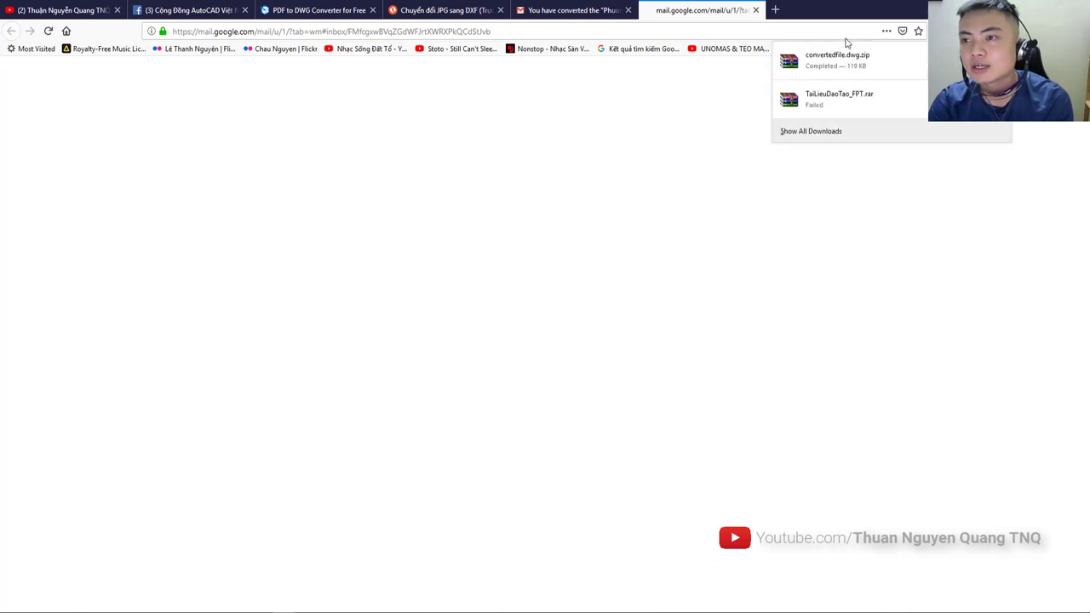
click(857, 61)
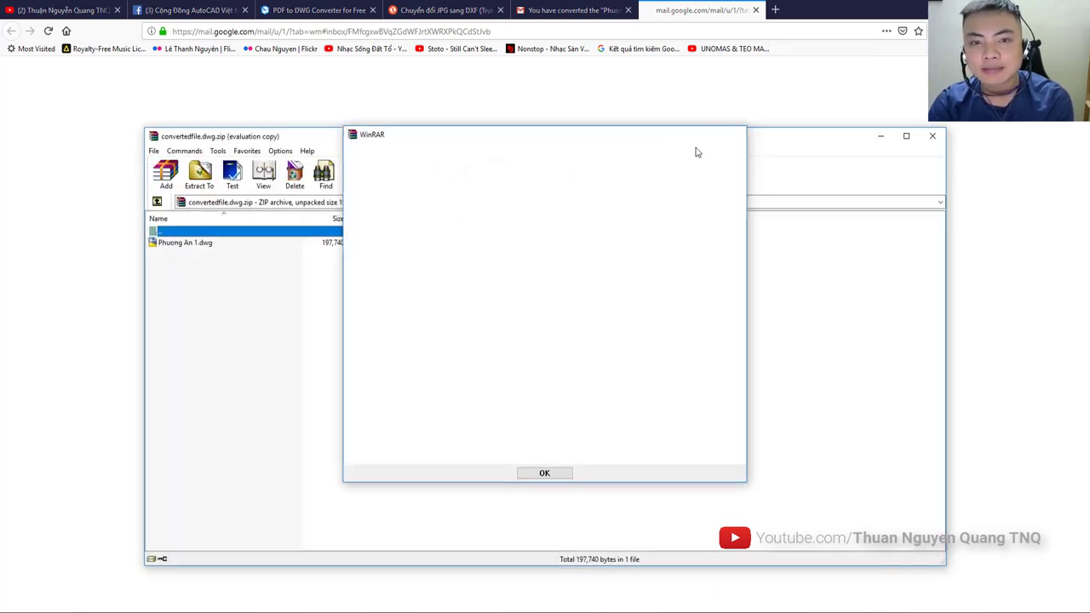
click(360, 181)
click(542, 433)
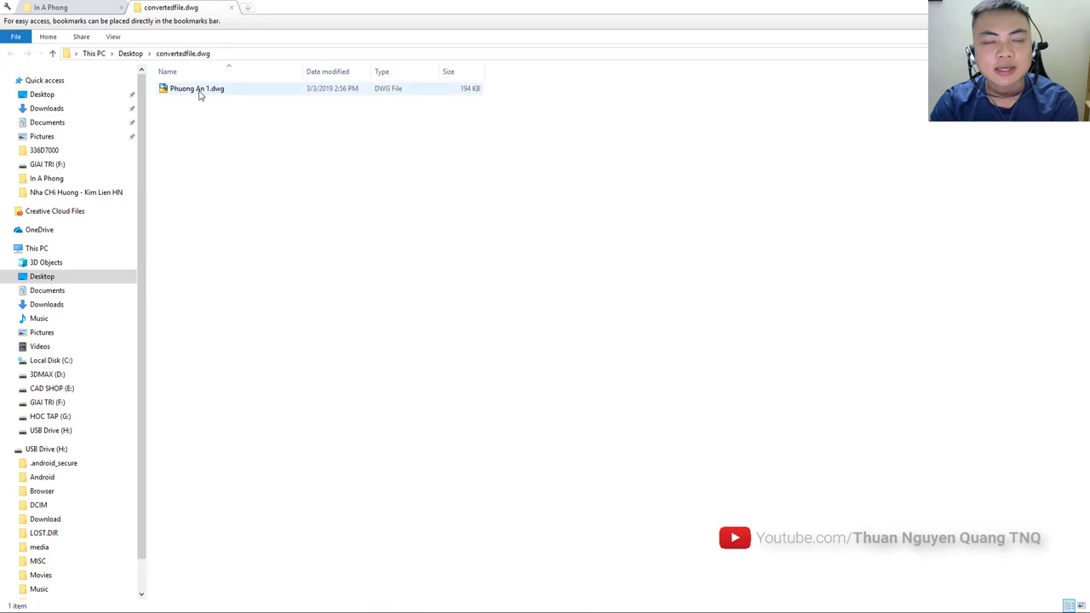
- Open Phuong An 1.dwg and select its top wall polyline and drawing border
double_click(198, 91)
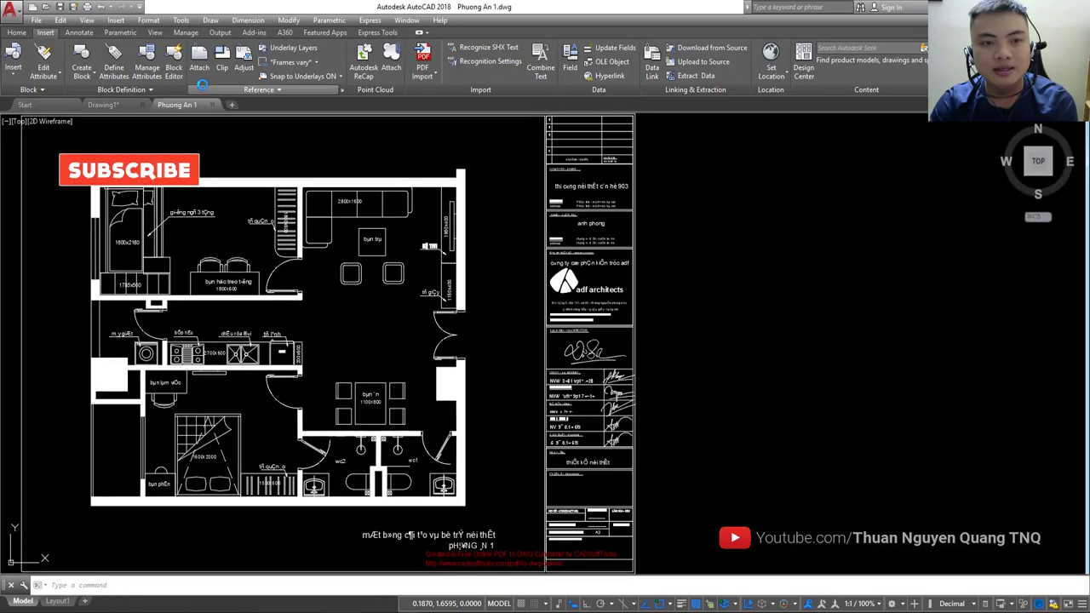
scroll(513, 272, down, 5)
scroll(443, 324, up, 10)
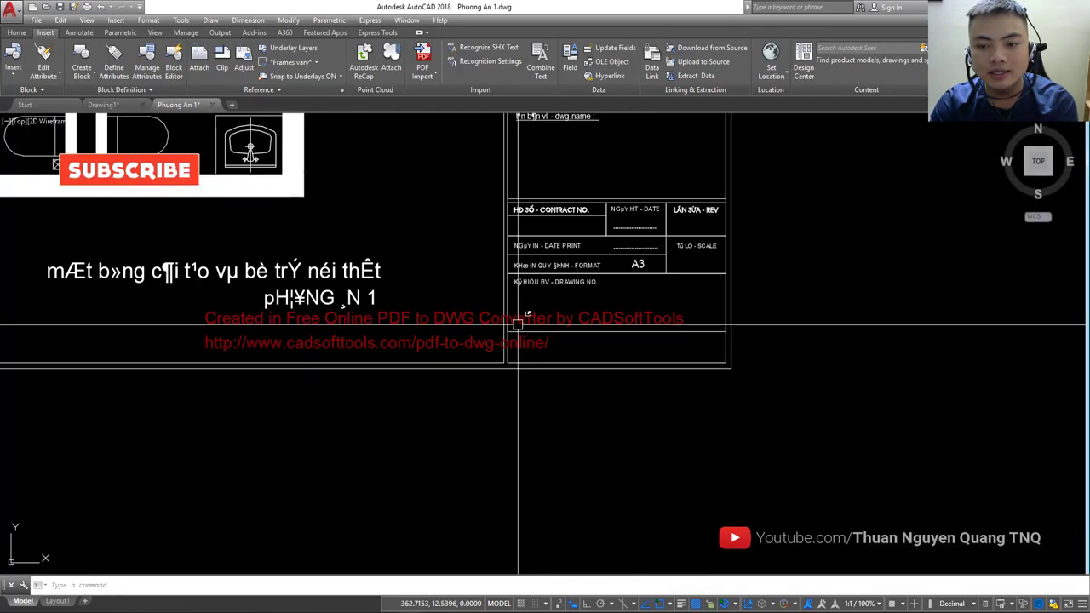
scroll(379, 307, down, 8)
scroll(386, 264, up, 5)
click(367, 164)
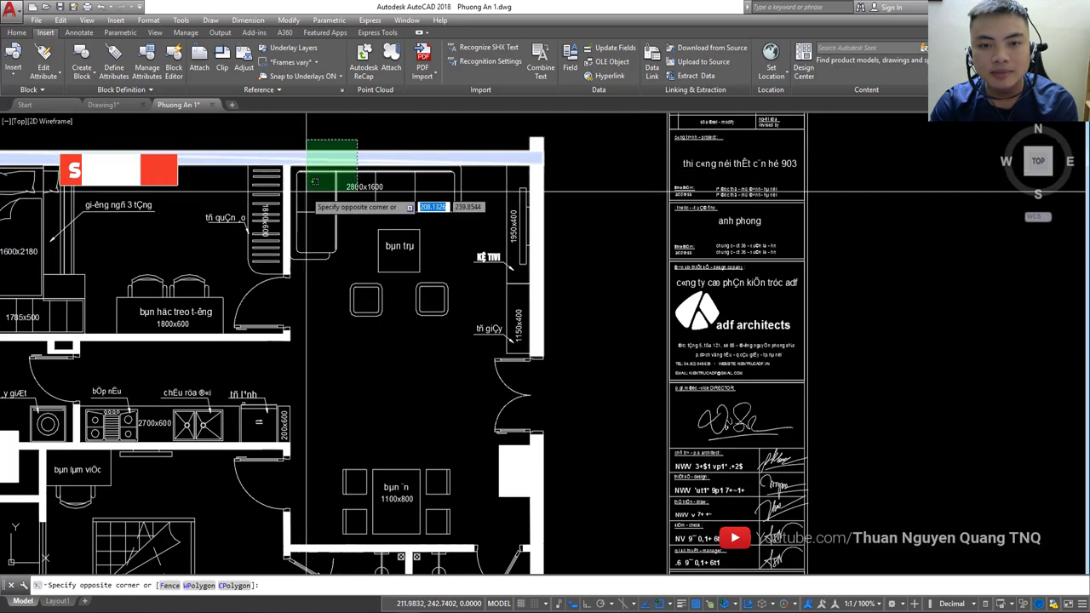
click(77, 182)
scroll(529, 218, down, 4)
click(536, 230)
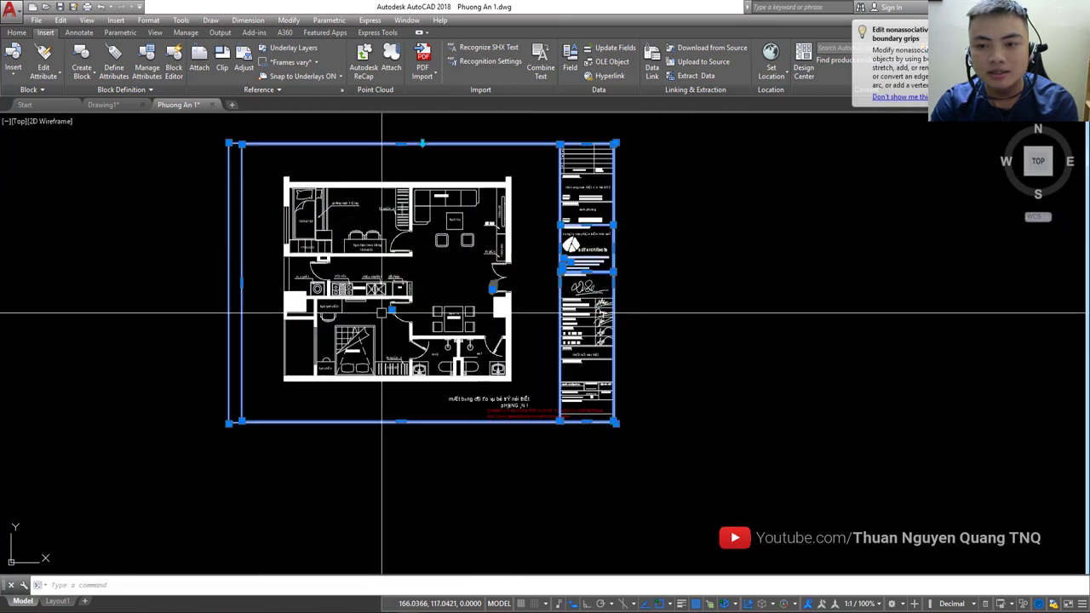
key(Escape)
- Compare against Drawing1, then select the bunk bed lines and the 1600x2180 bed label
click(102, 104)
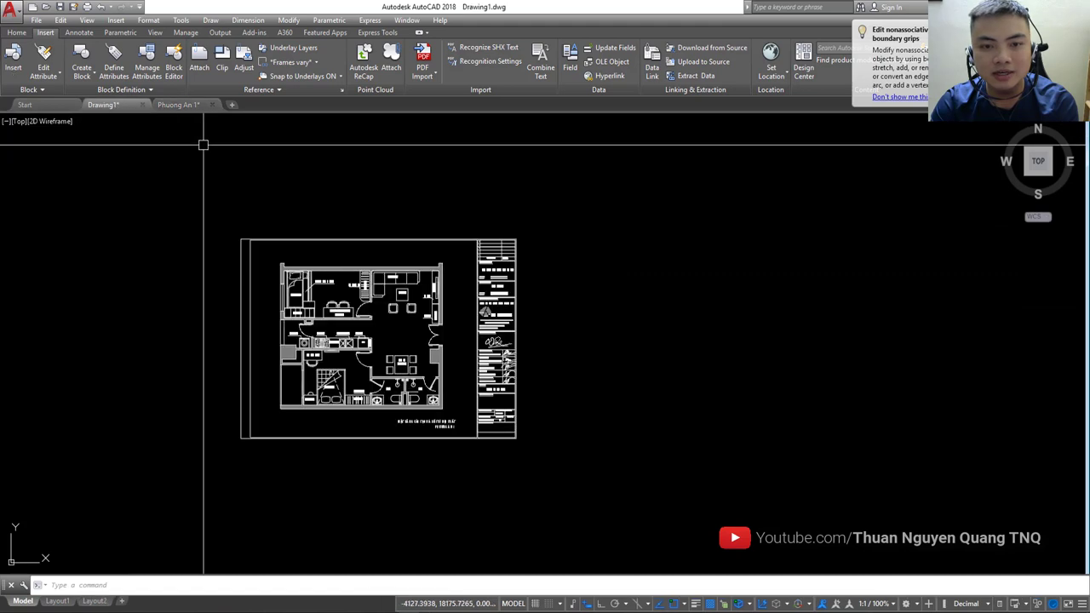
scroll(477, 322, up, 4)
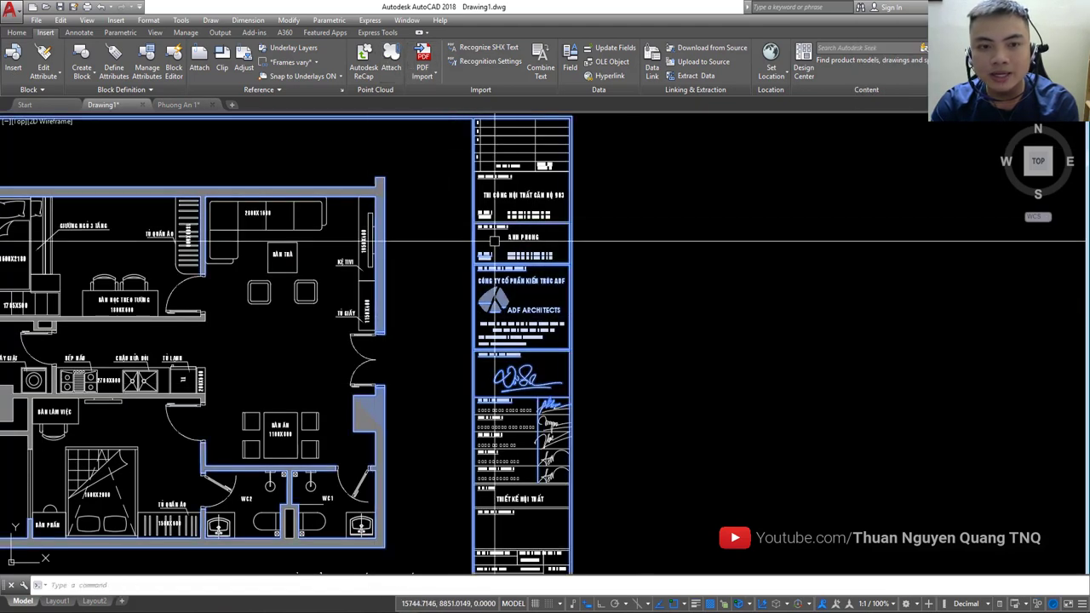
click(178, 103)
scroll(315, 216, up, 5)
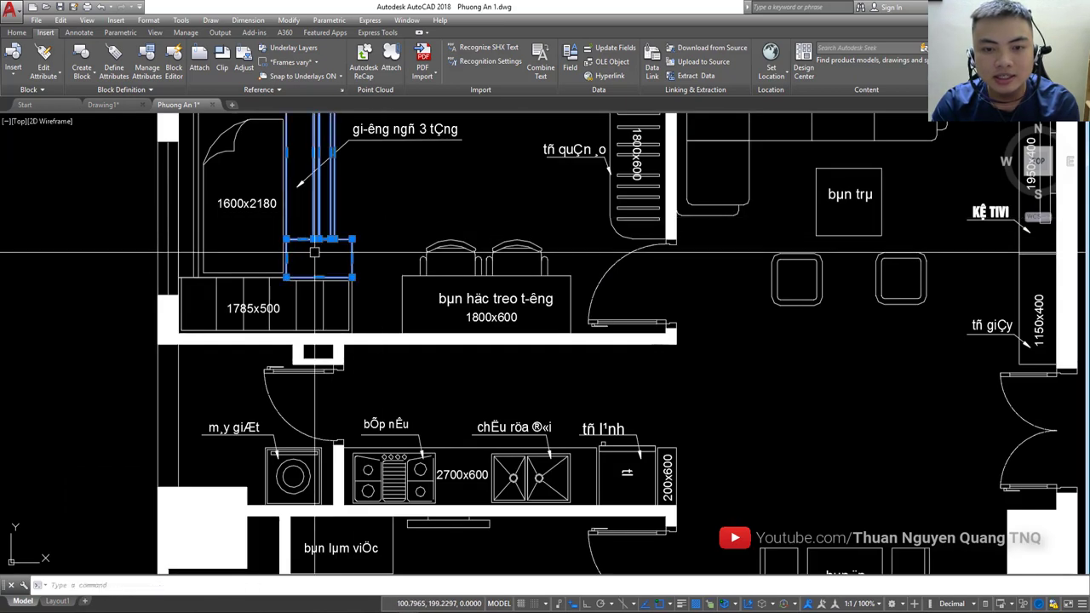
middle_drag(247, 196, 247, 260)
click(249, 260)
click(235, 287)
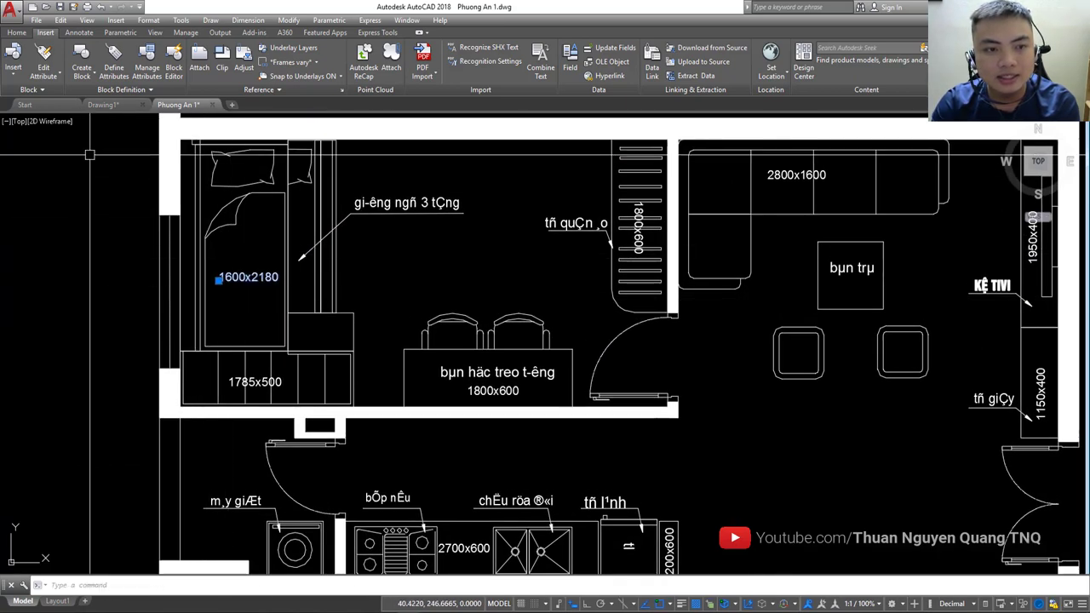
- Show Properties for the 1600x2180 label, then select the bed's leader annotation
key(ctrl+1)
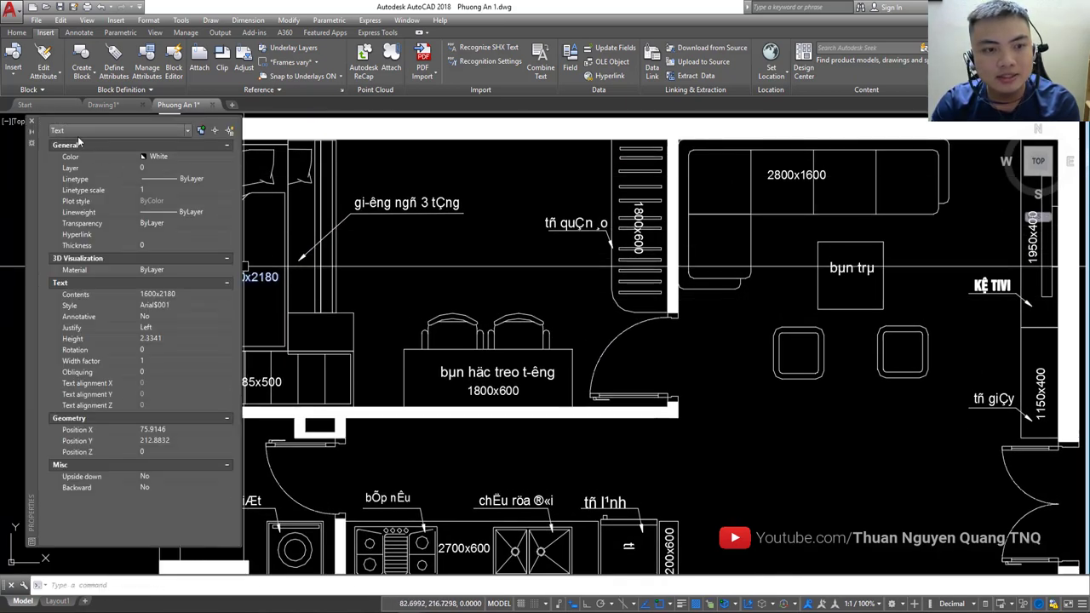
key(Escape)
click(372, 207)
key(Escape)
scroll(628, 396, down, 10)
scroll(627, 396, up, 5)
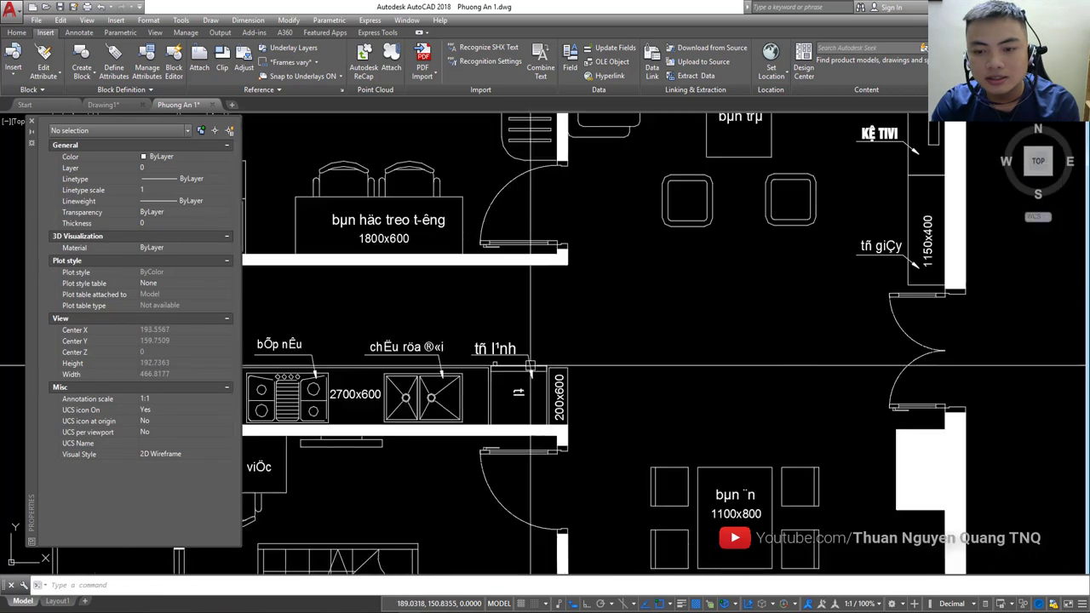
scroll(627, 396, down, 5)
scroll(628, 396, up, 2)
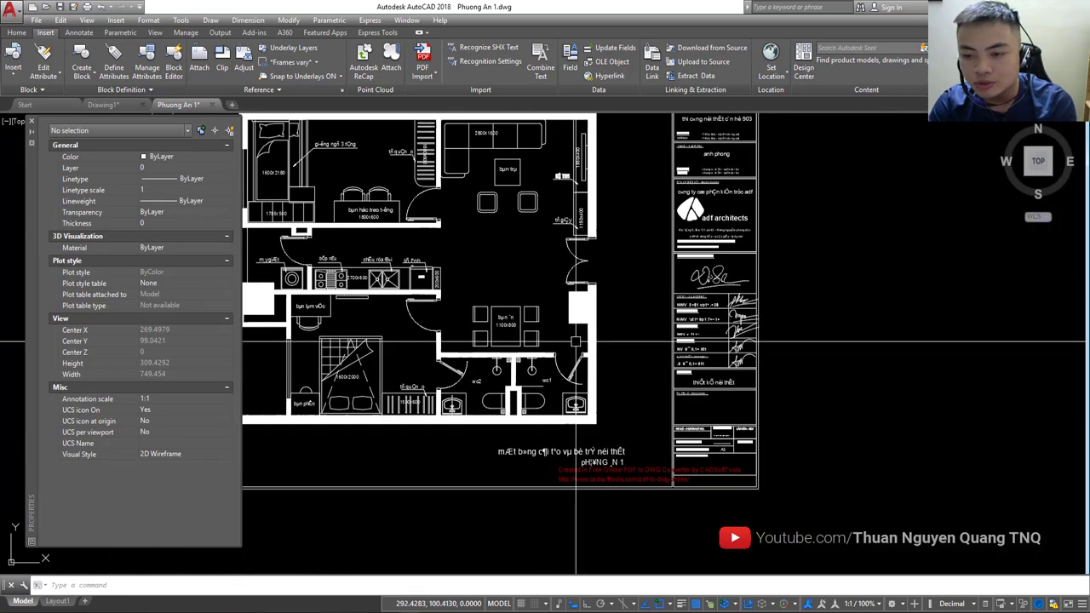
scroll(741, 322, up, 3)
scroll(741, 322, up, 3)
- Select the title block's architect line, then view the original Drawing1 title block
click(750, 255)
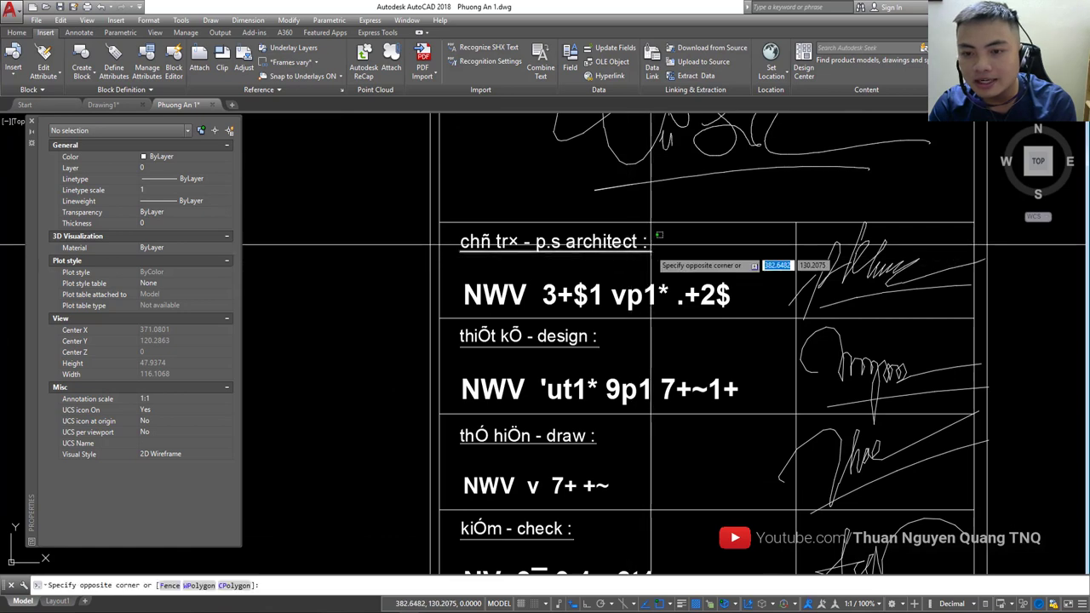
click(433, 244)
key(Escape)
scroll(433, 243, down, 2)
click(102, 104)
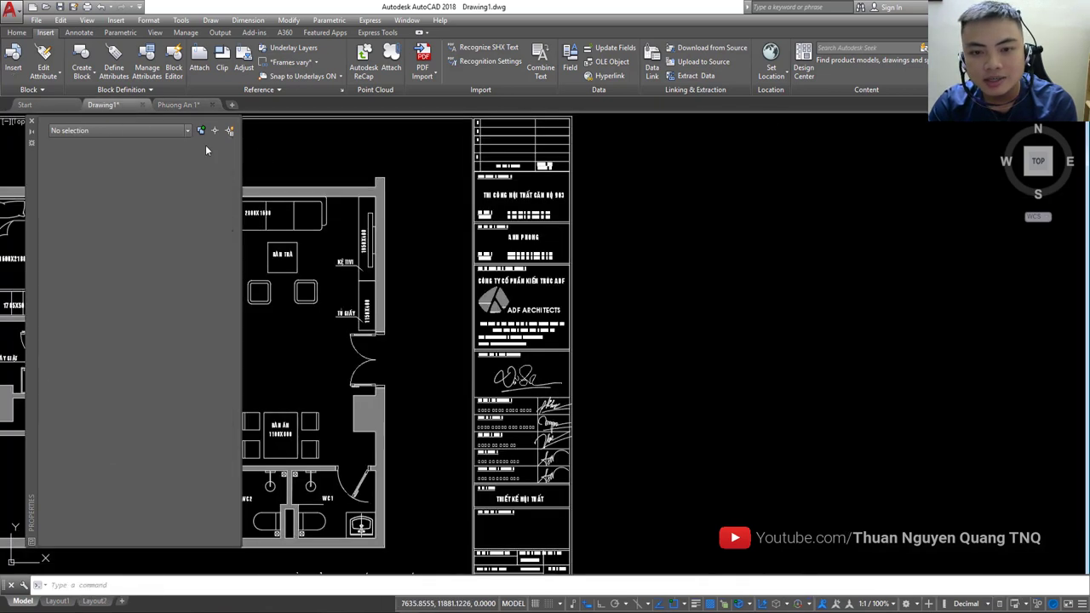
scroll(247, 421, up, 6)
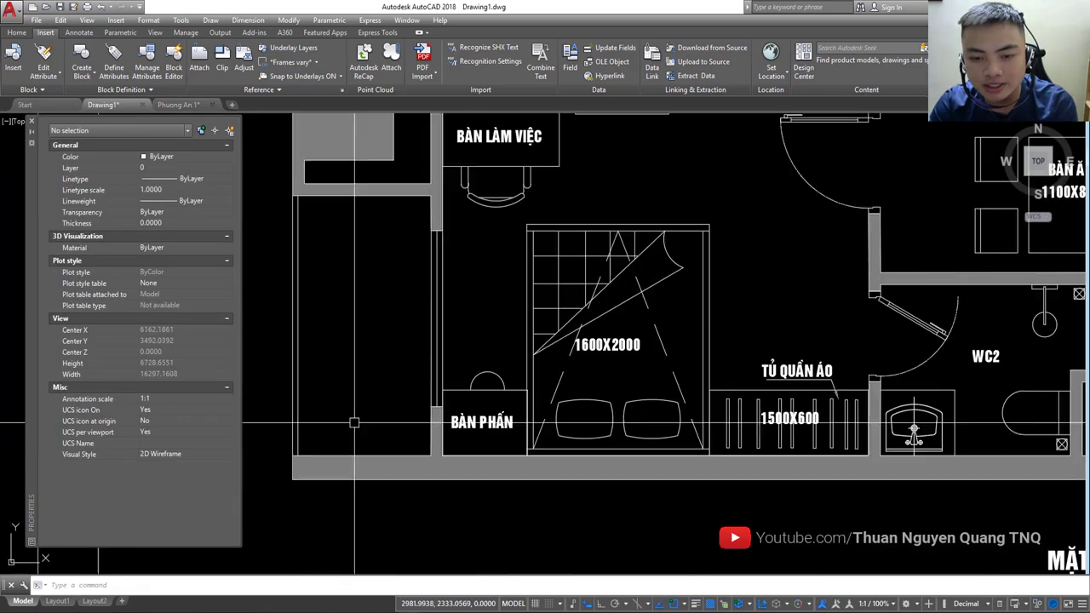
scroll(484, 422, down, 5)
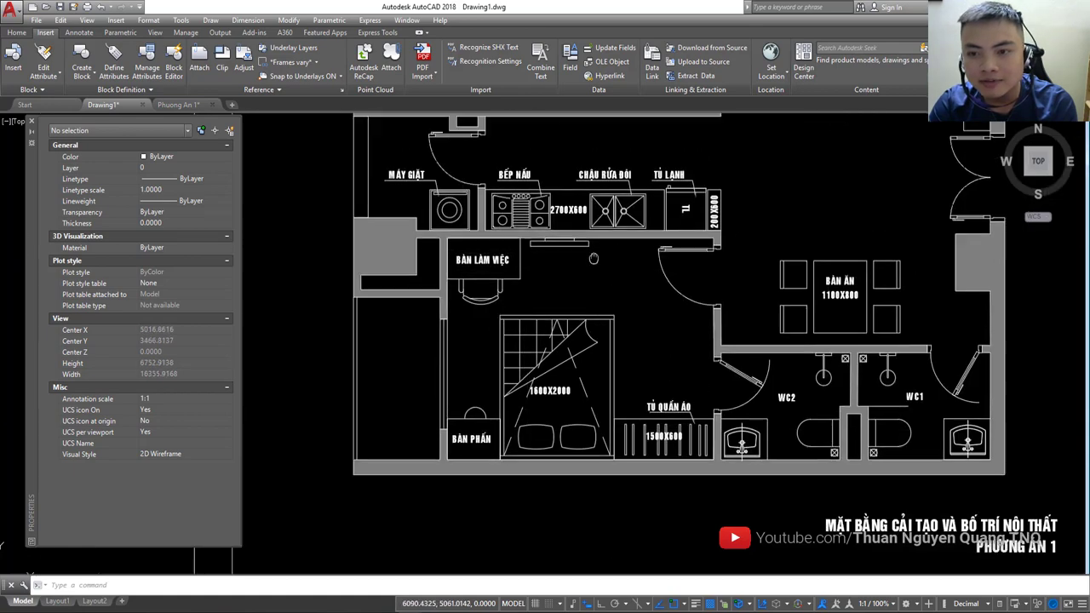
scroll(510, 302, up, 3)
middle_drag(509, 302, 188, 421)
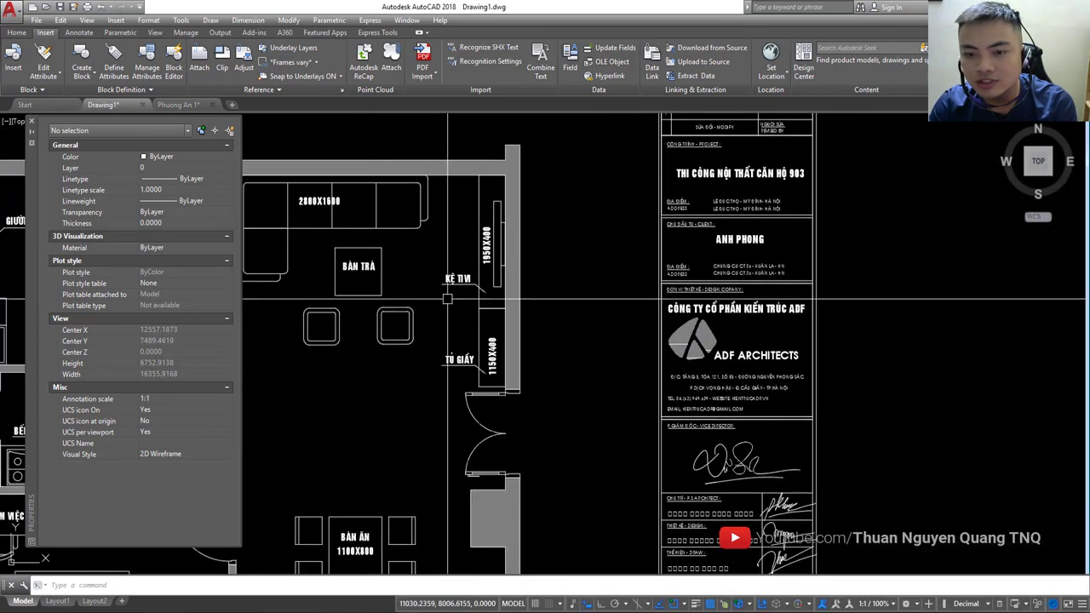
- In Phuong An 1, select a garbled name line in the signature rows
click(180, 104)
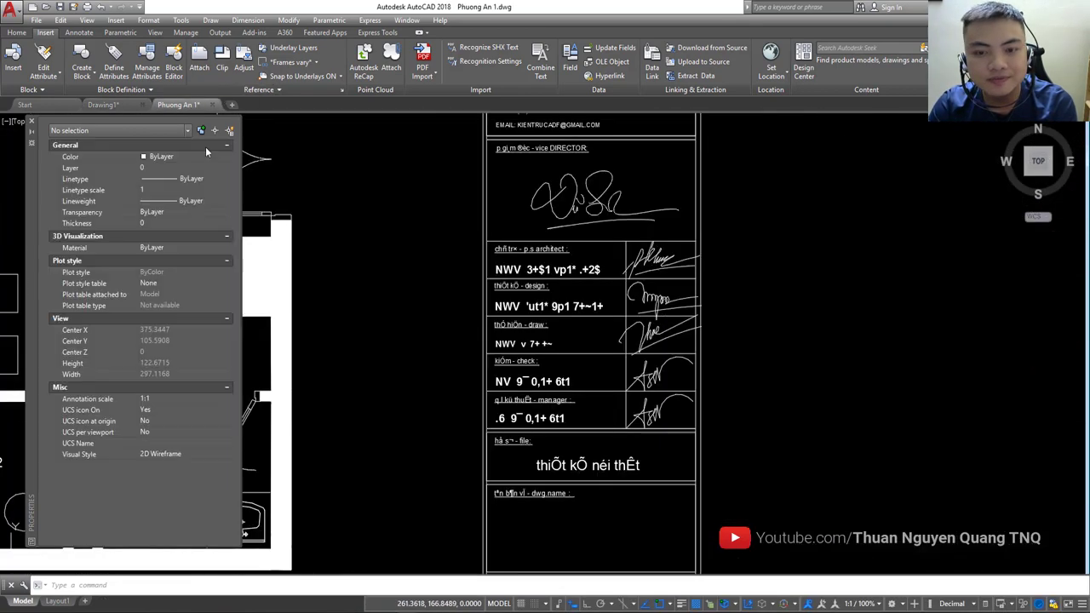
scroll(485, 178, up, 2)
scroll(395, 335, up, 2)
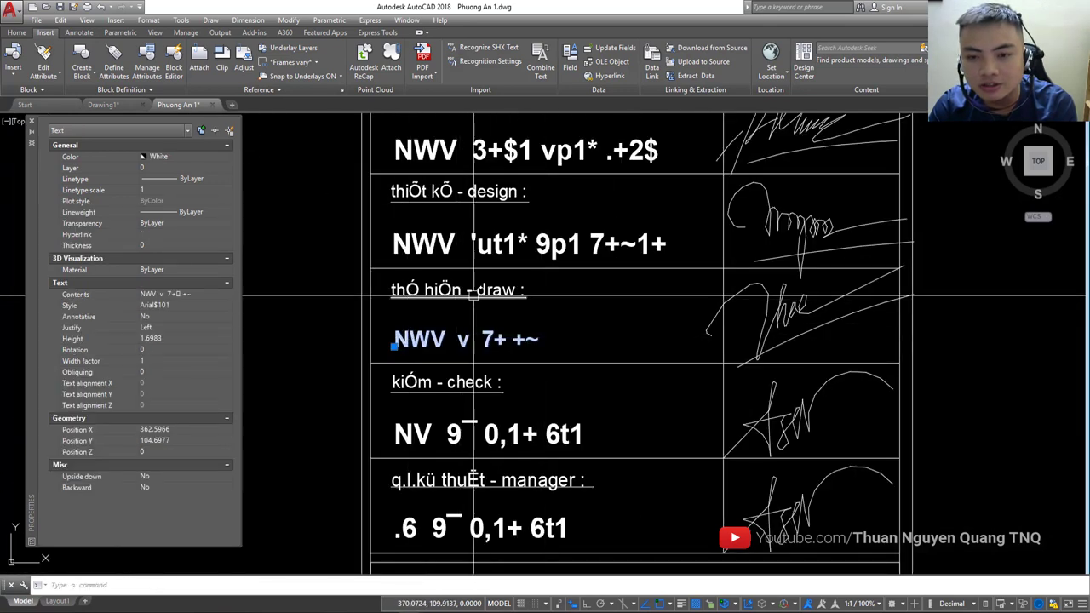
scroll(534, 345, down, 1)
click(534, 345)
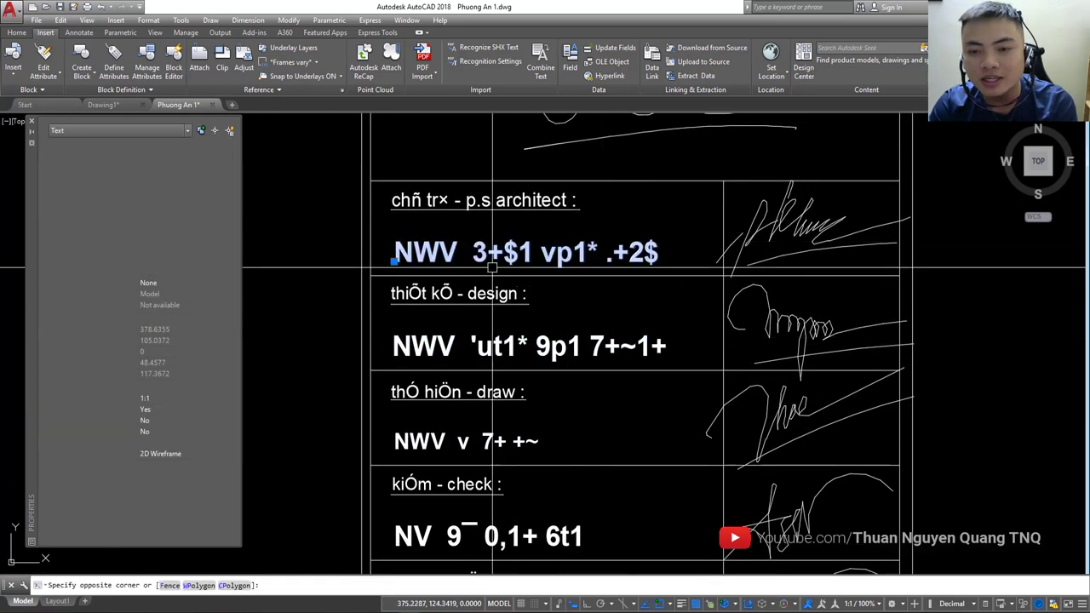
scroll(585, 289, down, 6)
key(Escape)
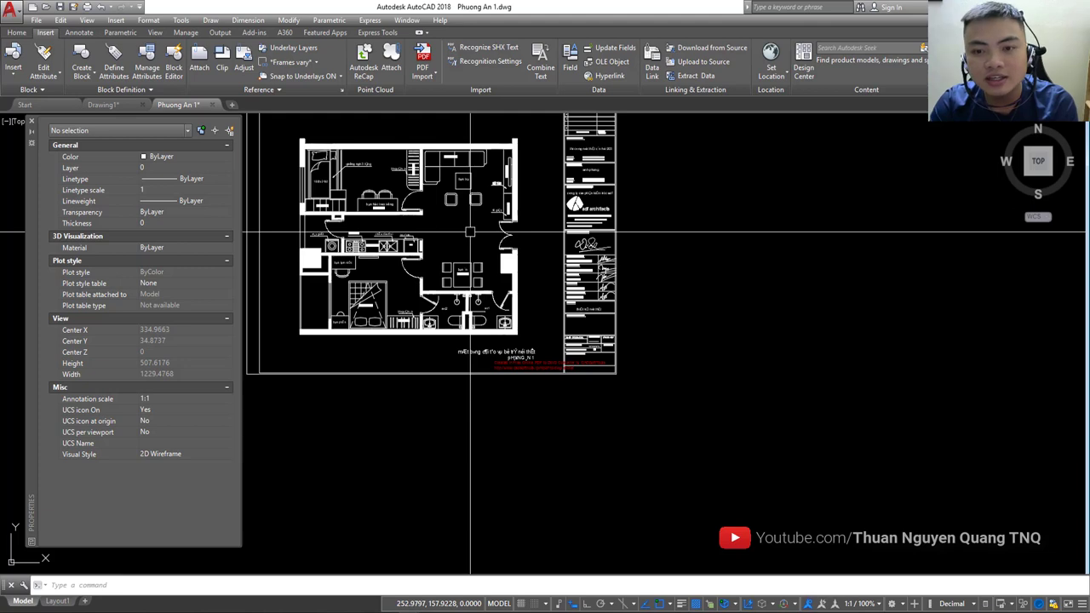
scroll(360, 231, up, 5)
scroll(504, 329, up, 2)
- Select the kitchen sink label and 'thiÕt kÕ néi thÊt' title text, then view WC1 and WC2
click(562, 307)
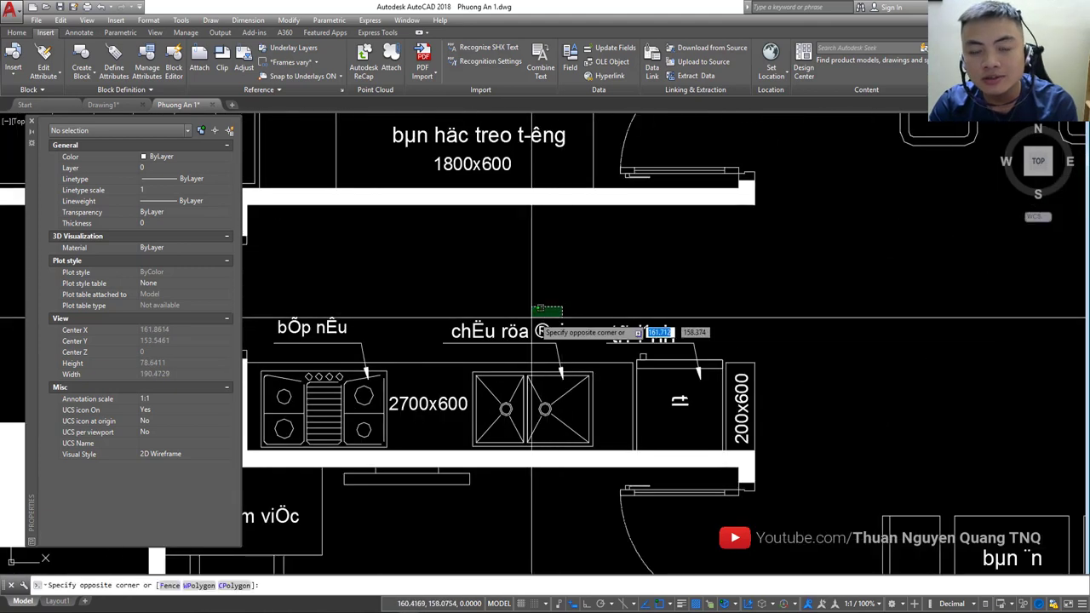
click(533, 315)
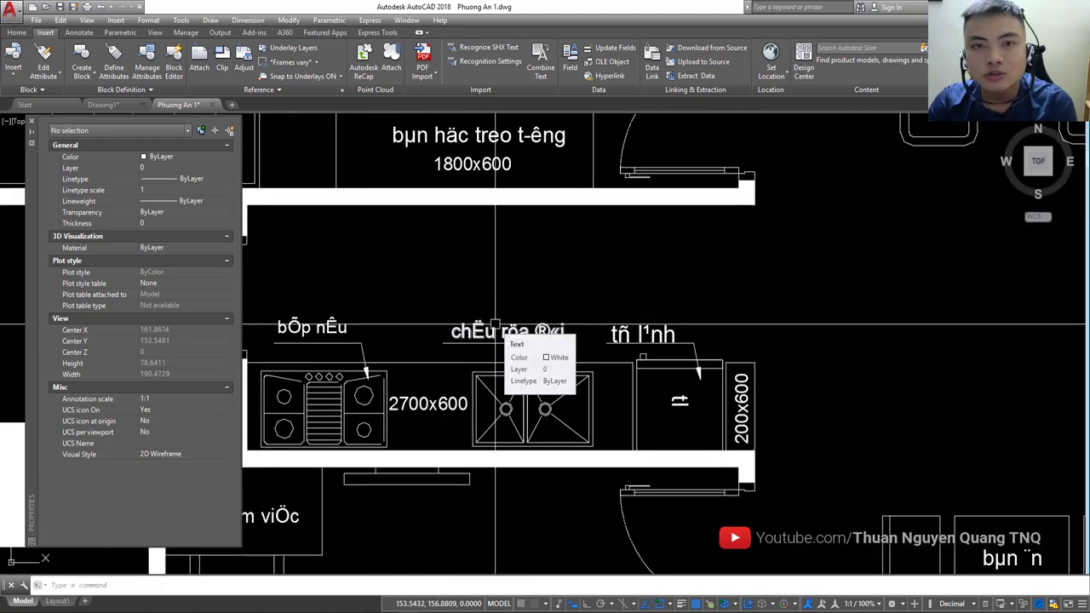
scroll(494, 325, down, 5)
scroll(613, 358, up, 2)
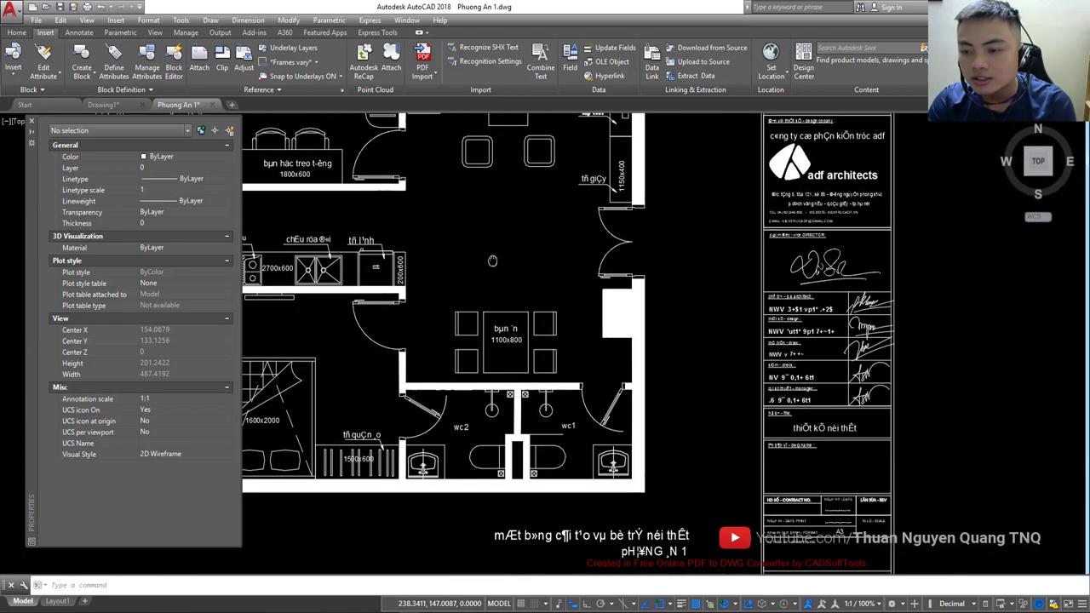
middle_drag(647, 377, 546, 261)
scroll(749, 324, up, 4)
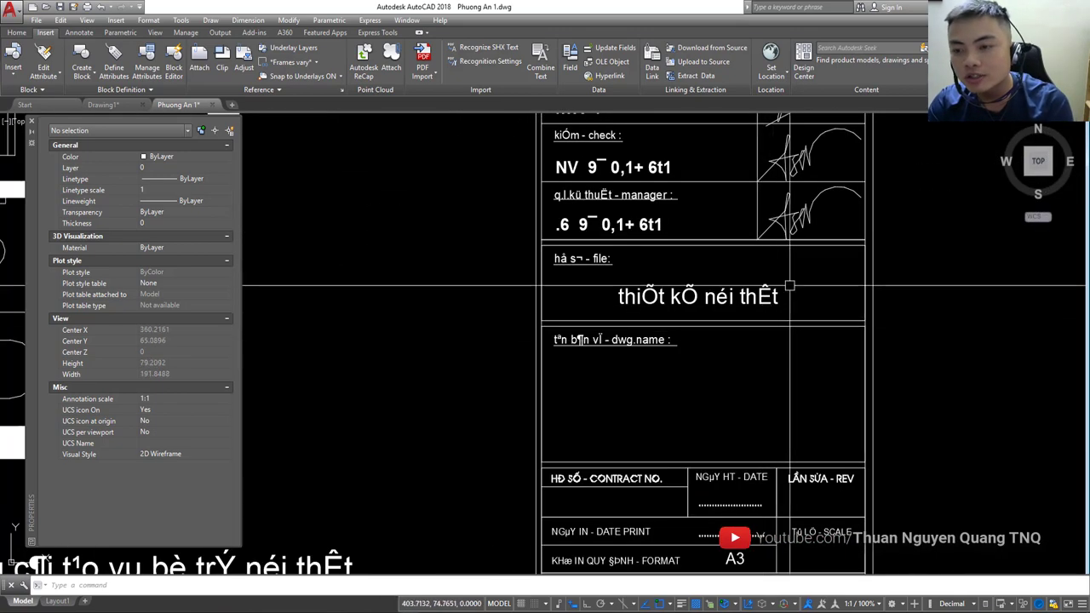
click(671, 305)
click(672, 305)
scroll(673, 341, down, 5)
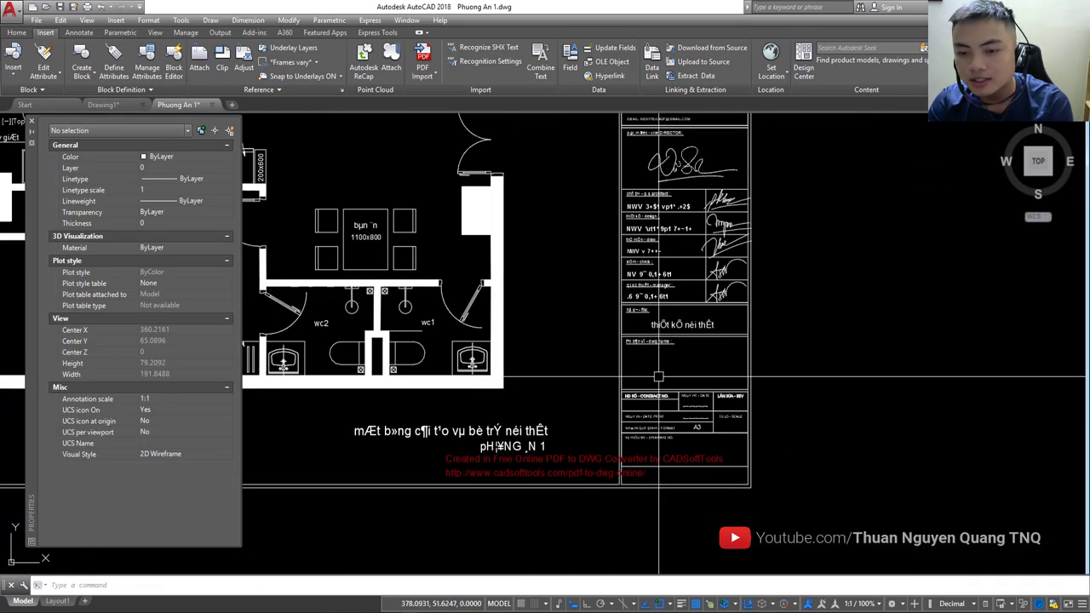
middle_drag(453, 422, 596, 417)
- In Phuong An 1, select the wc2 sink and its outline to check their properties
scroll(602, 415, up, 4)
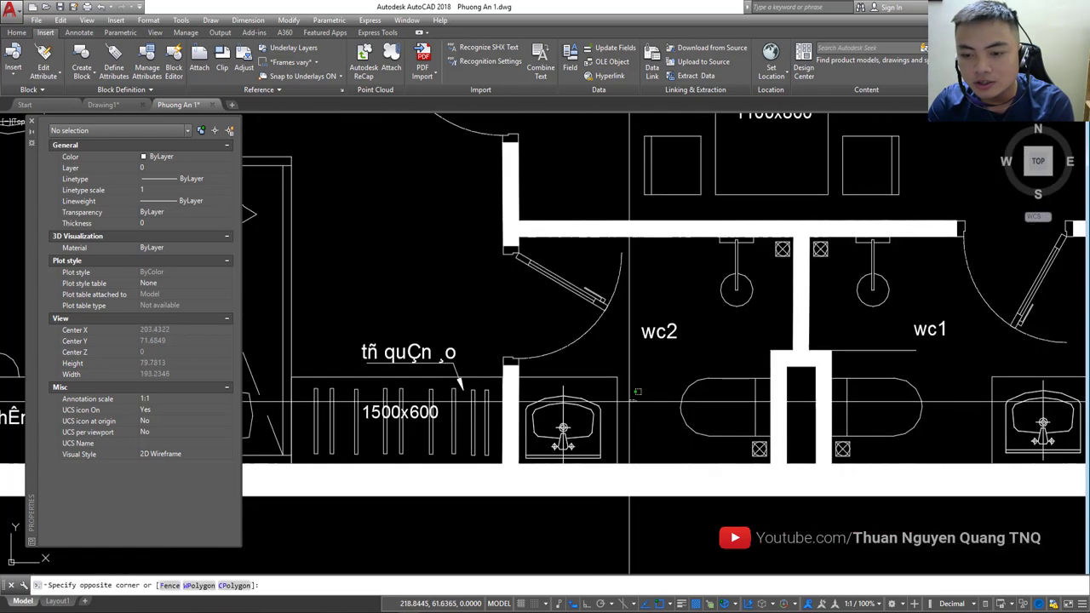
scroll(602, 415, up, 4)
click(606, 373)
click(480, 445)
scroll(596, 383, down, 2)
click(605, 332)
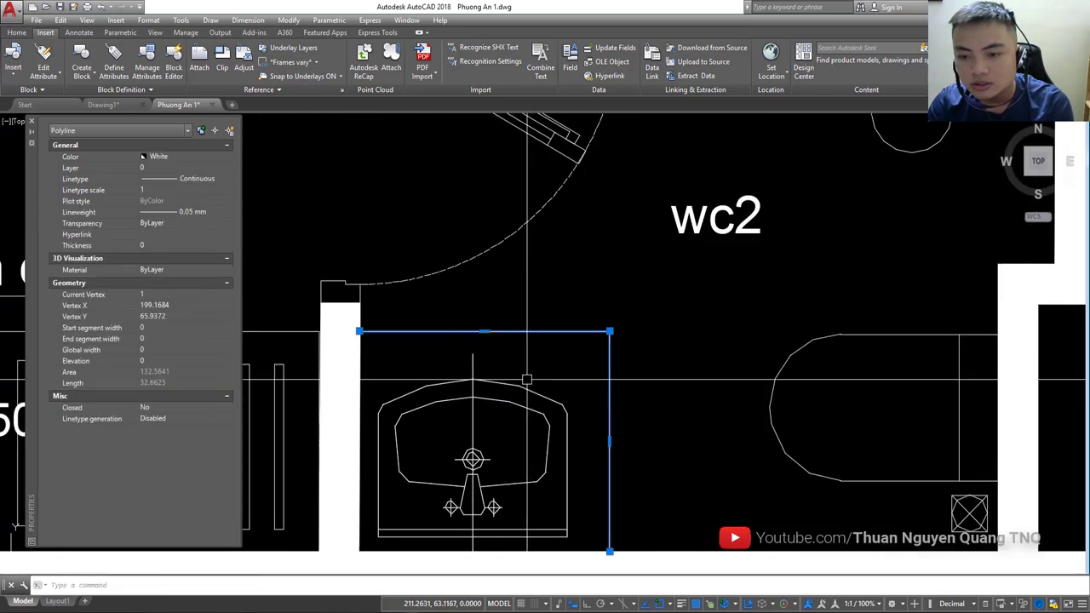
key(Escape)
- Select the wc2 toilet's curved end, the whole wc2 toilet, then the wc1 toilet for comparison
click(767, 345)
scroll(767, 345, down, 3)
scroll(664, 440, up, 2)
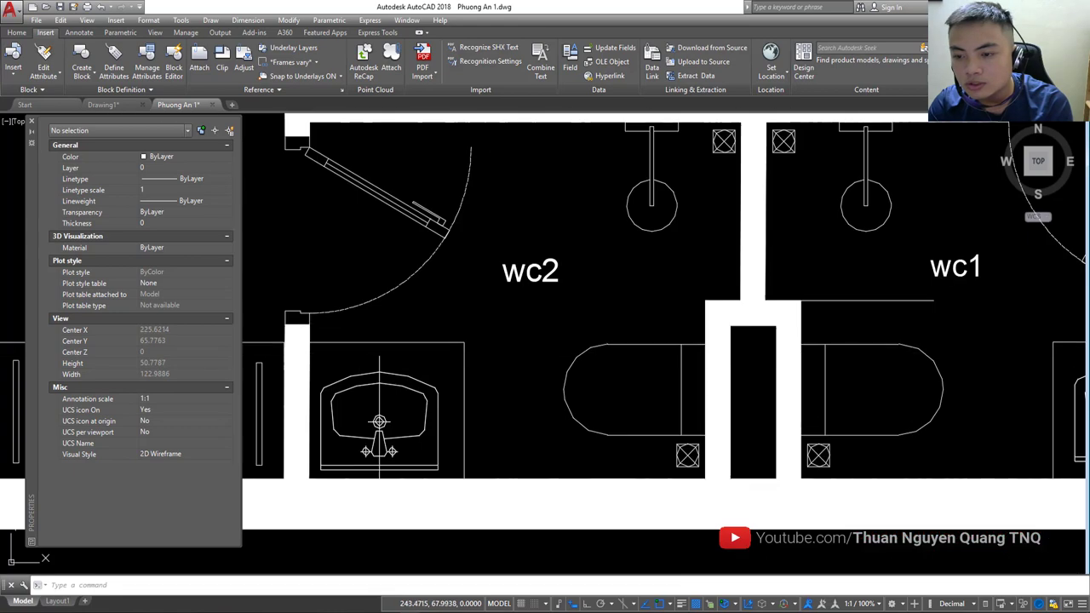
click(664, 441)
key(Escape)
click(946, 404)
click(869, 448)
key(Escape)
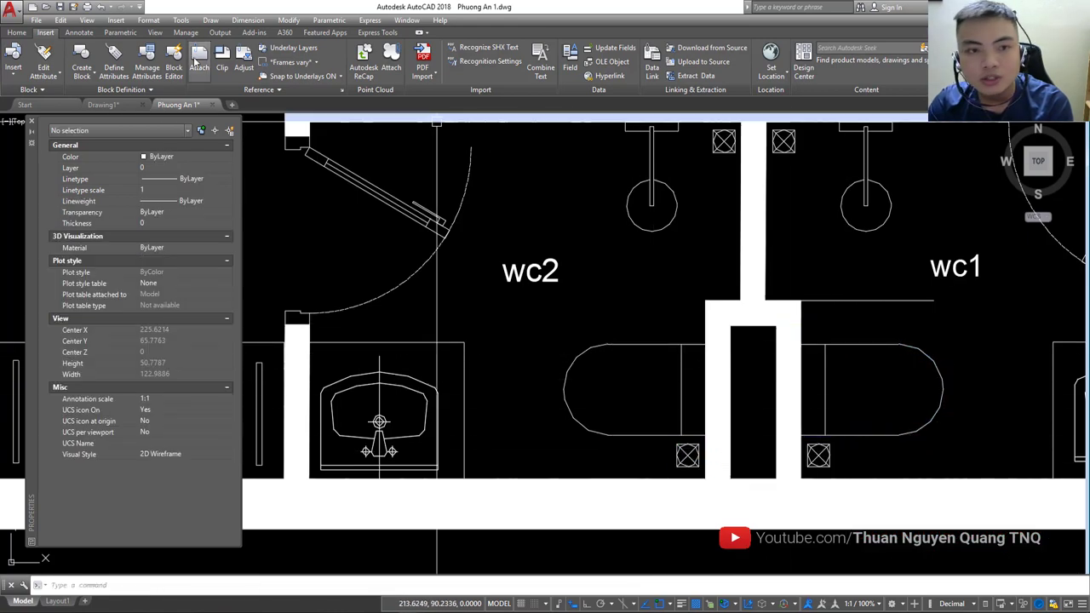
- In the original Drawing1 plan, select the WC2 sink to compare
click(102, 105)
scroll(596, 409, up, 3)
scroll(597, 408, up, 3)
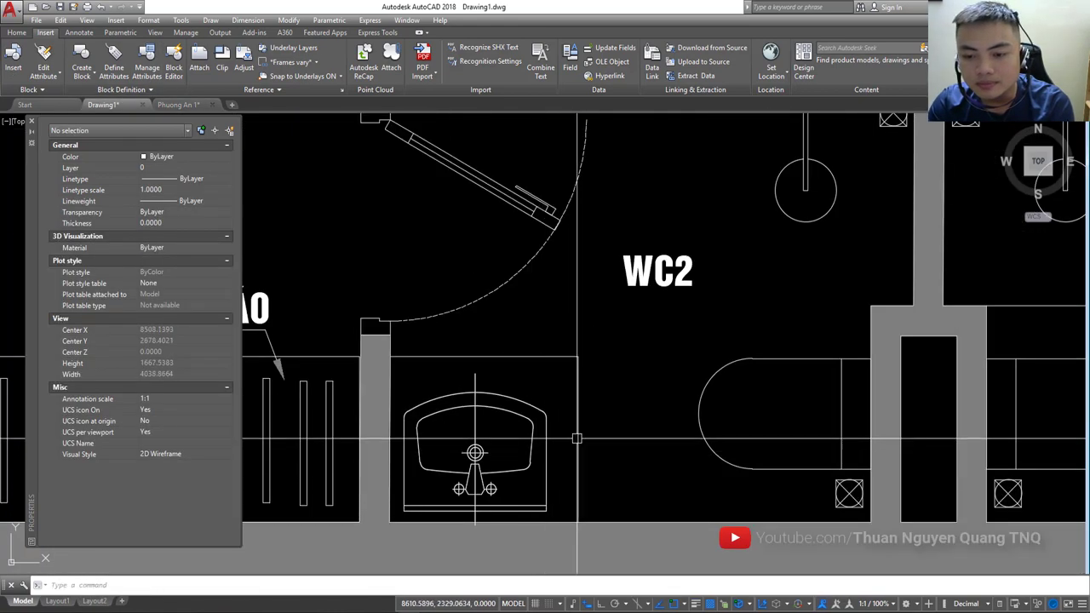
click(620, 409)
click(523, 427)
key(Escape)
- In Drawing1, window-select part of the sink outline, then the WC2 toilet
scroll(528, 409, up, 4)
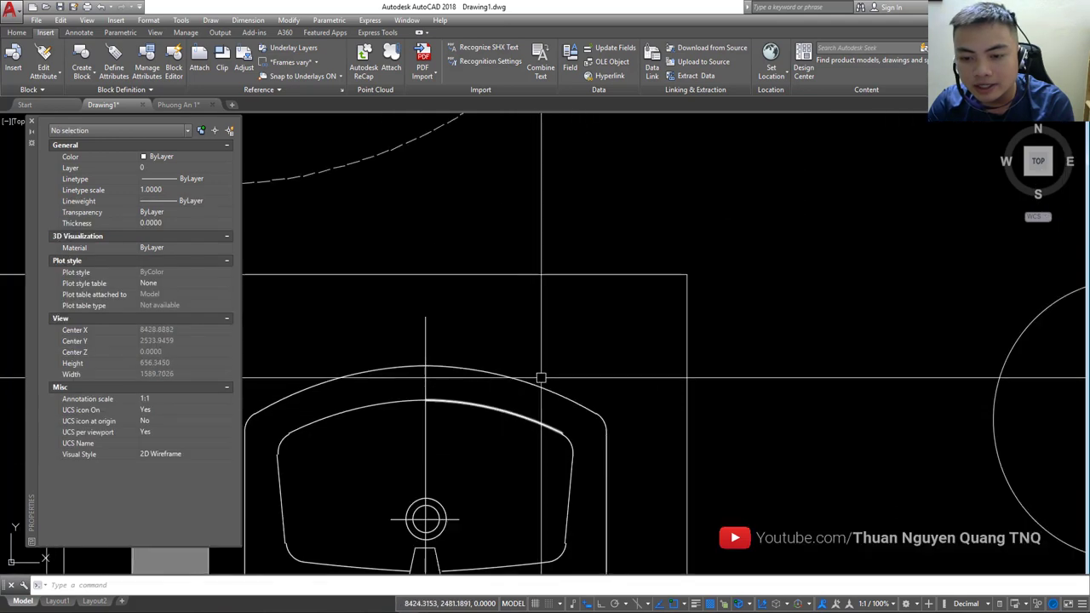
click(550, 365)
click(521, 388)
scroll(520, 388, down, 6)
key(Escape)
click(679, 346)
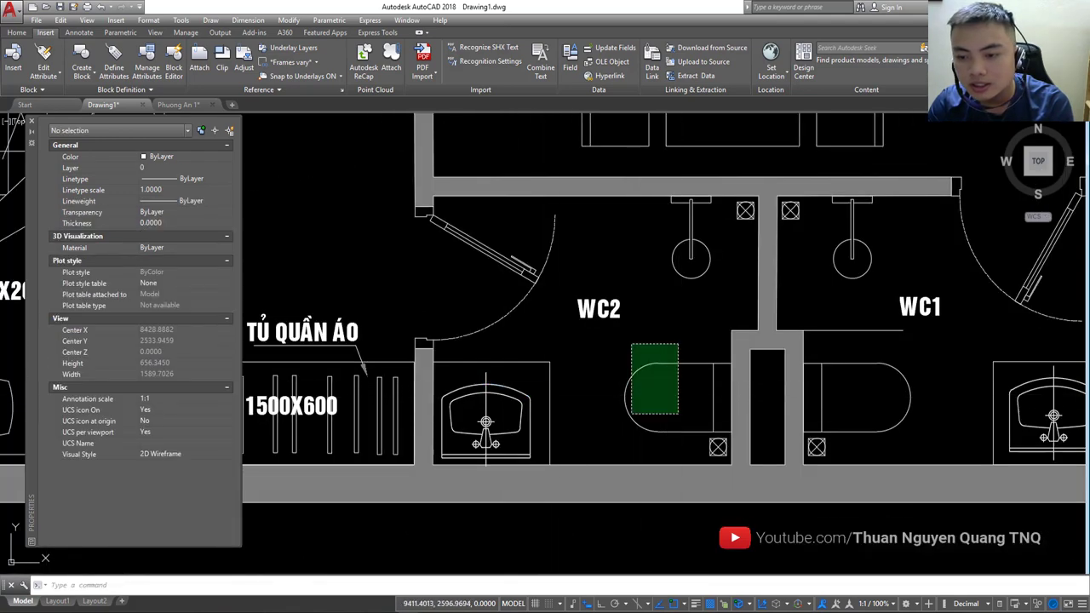
click(624, 396)
key(ctrl+c)
- Compare the toilet's curved end: a spline in Phuong An 1, an arc in Drawing1
key(ctrl+Tab)
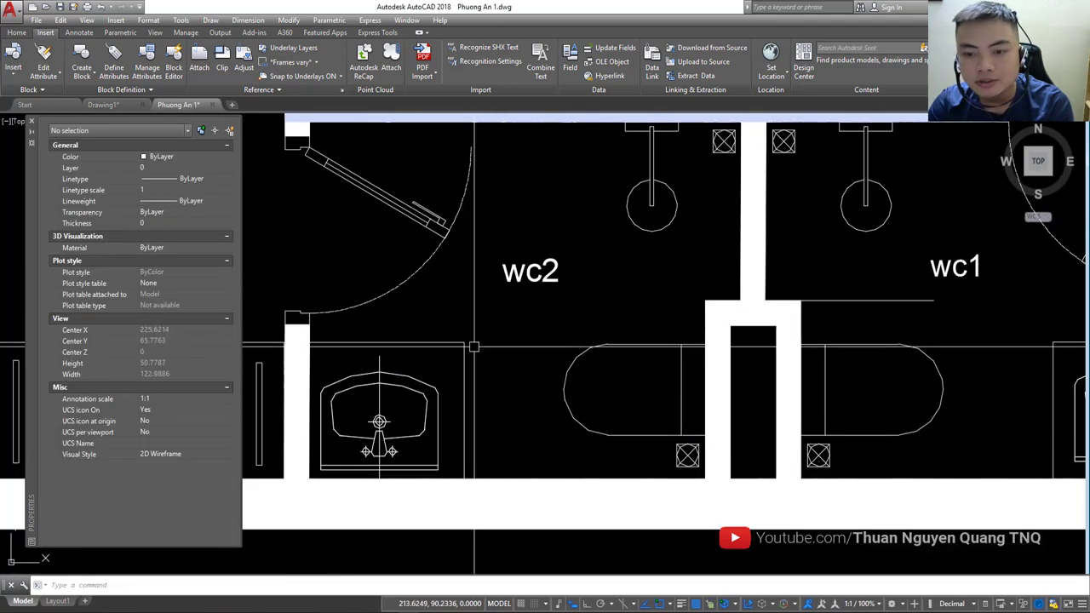
click(610, 388)
click(562, 396)
scroll(583, 349, up, 5)
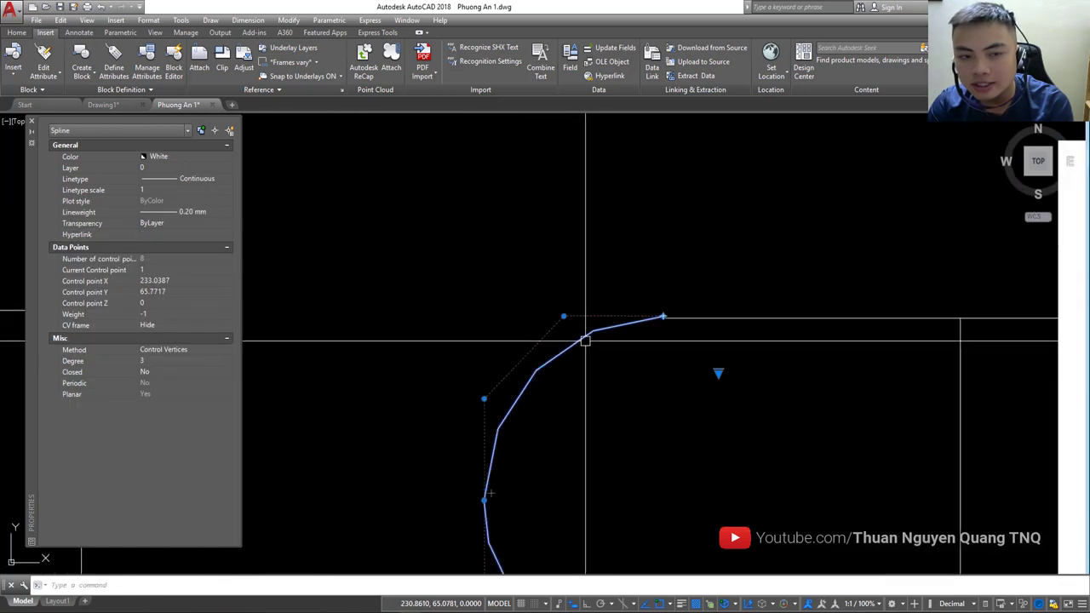
scroll(588, 335, down, 5)
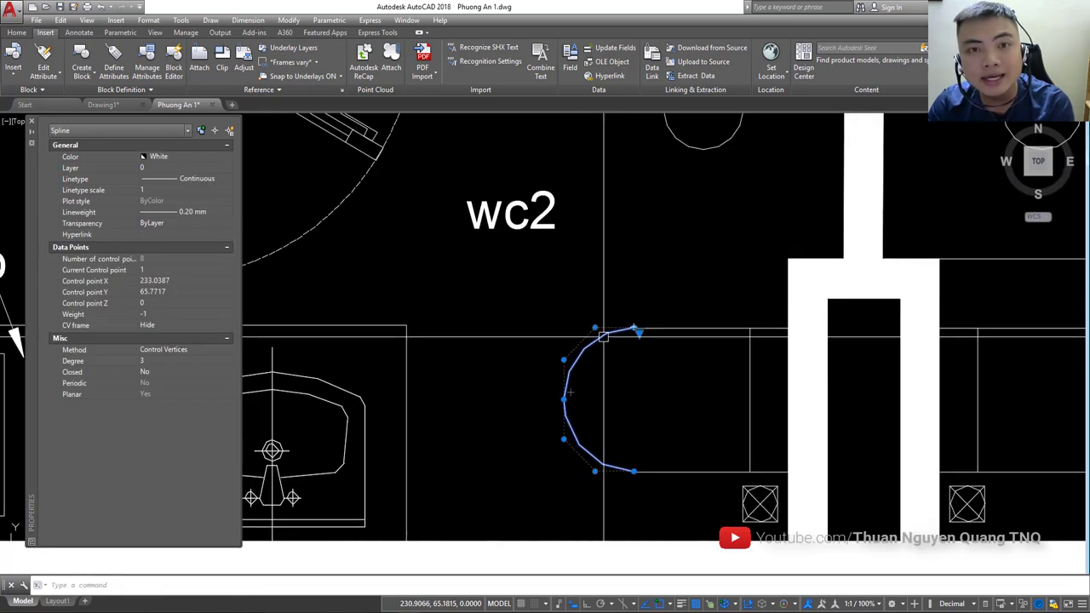
key(ctrl+Tab)
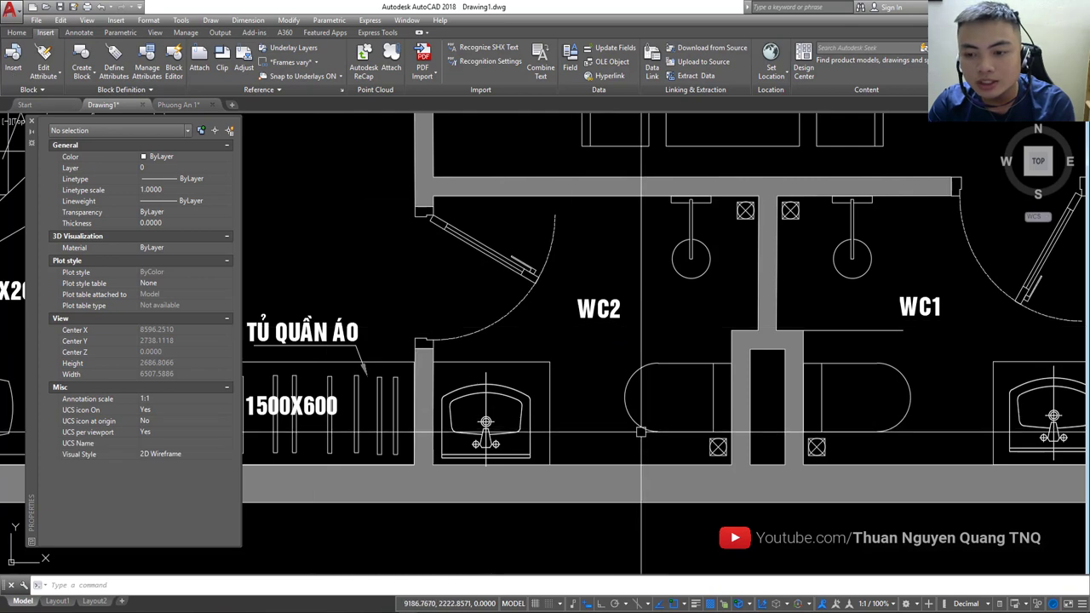
click(577, 408)
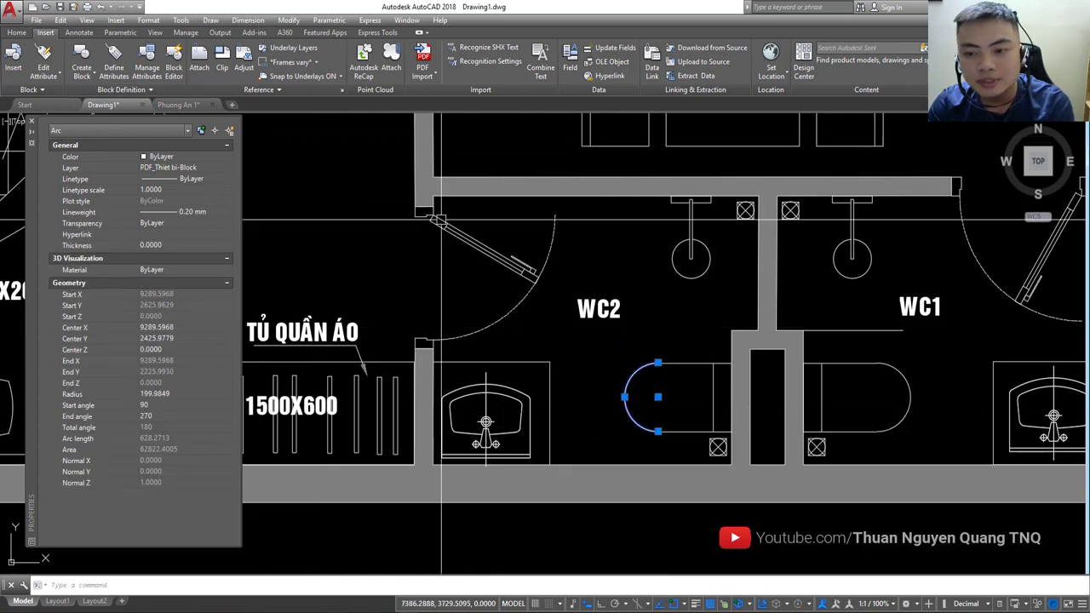
- Back in Phuong An 1, check the wc2 fixture curve and the wc2 label's properties
click(175, 104)
click(599, 332)
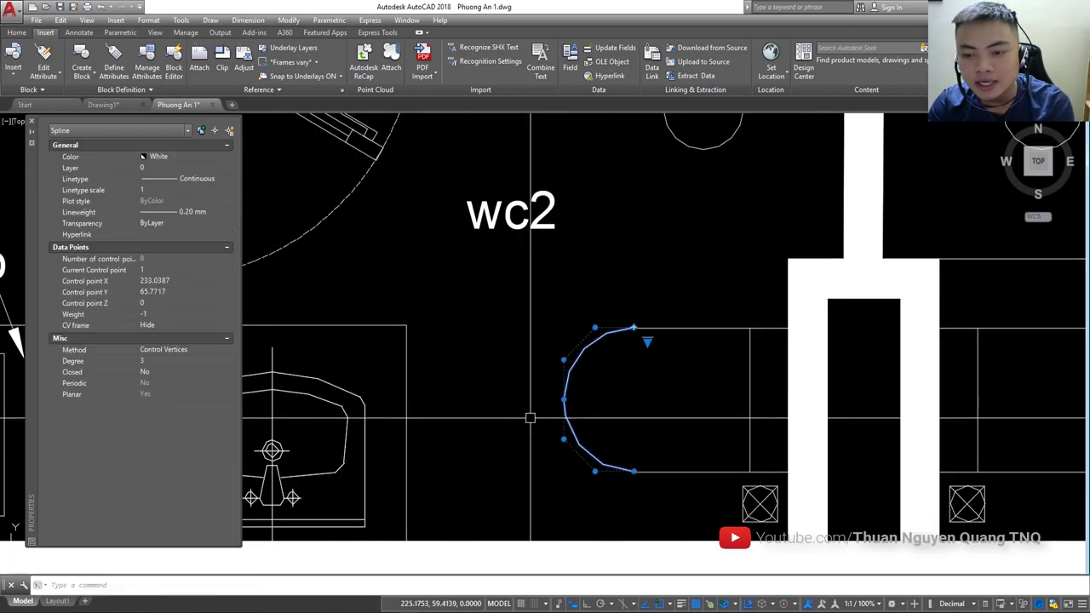
scroll(599, 332, down, 2)
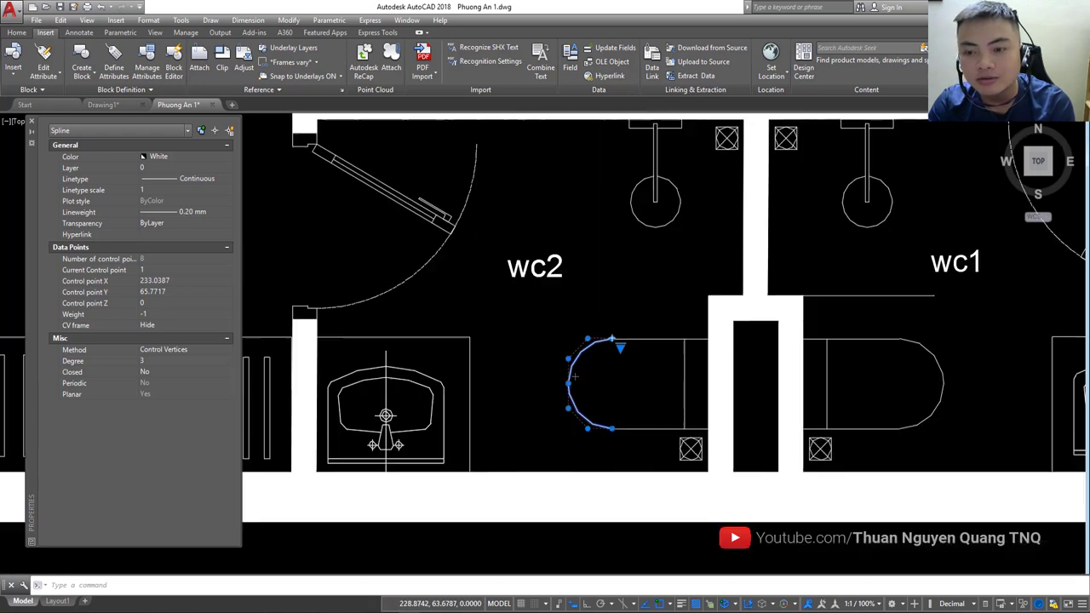
scroll(598, 332, down, 4)
key(Escape)
middle_drag(558, 409, 558, 419)
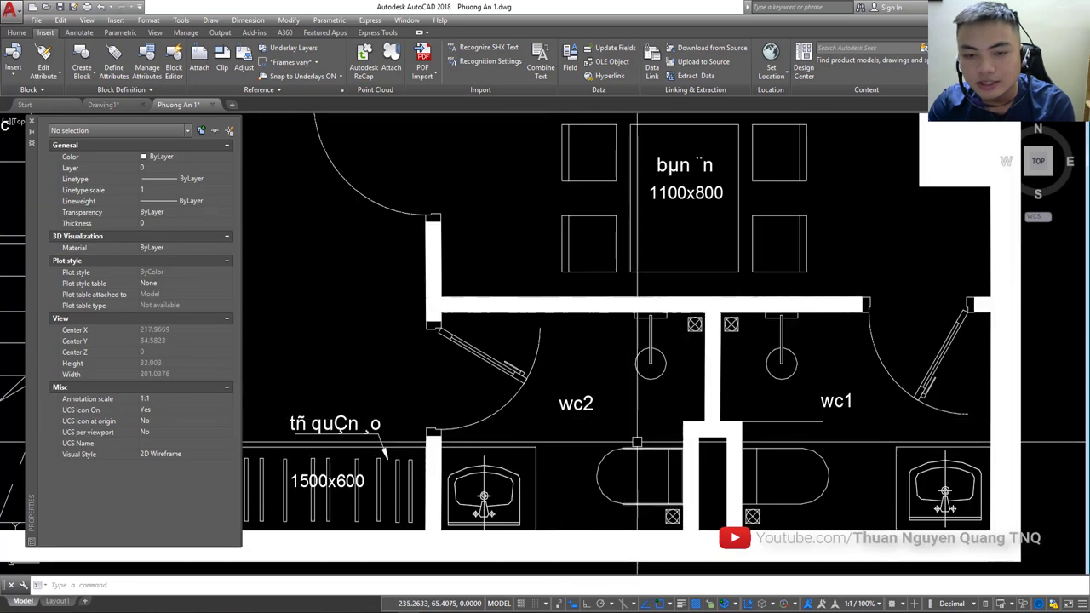
scroll(518, 394, down, 2)
scroll(518, 393, up, 3)
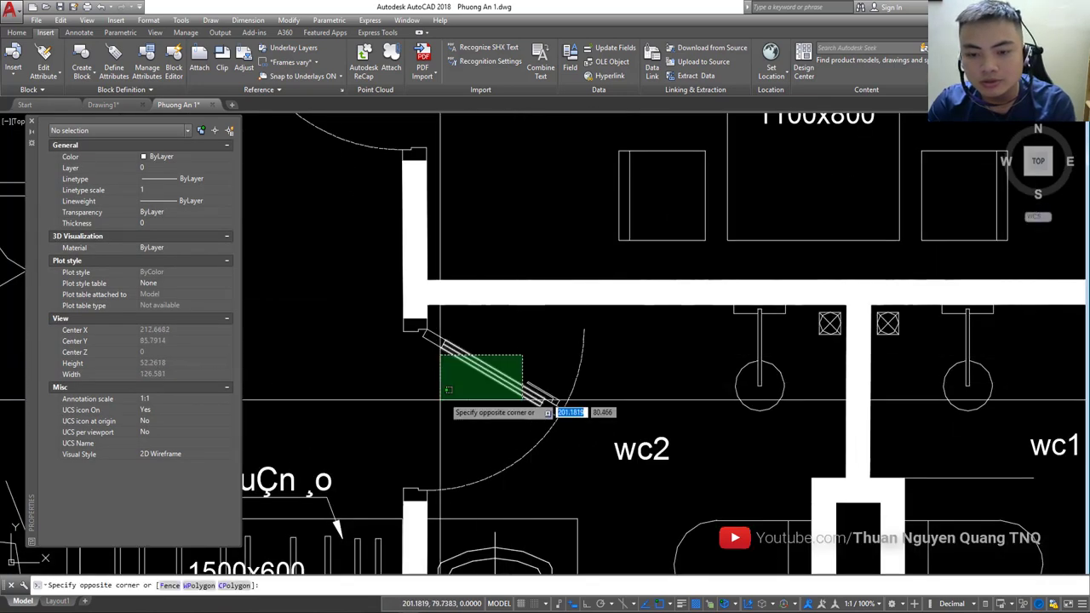
click(608, 452)
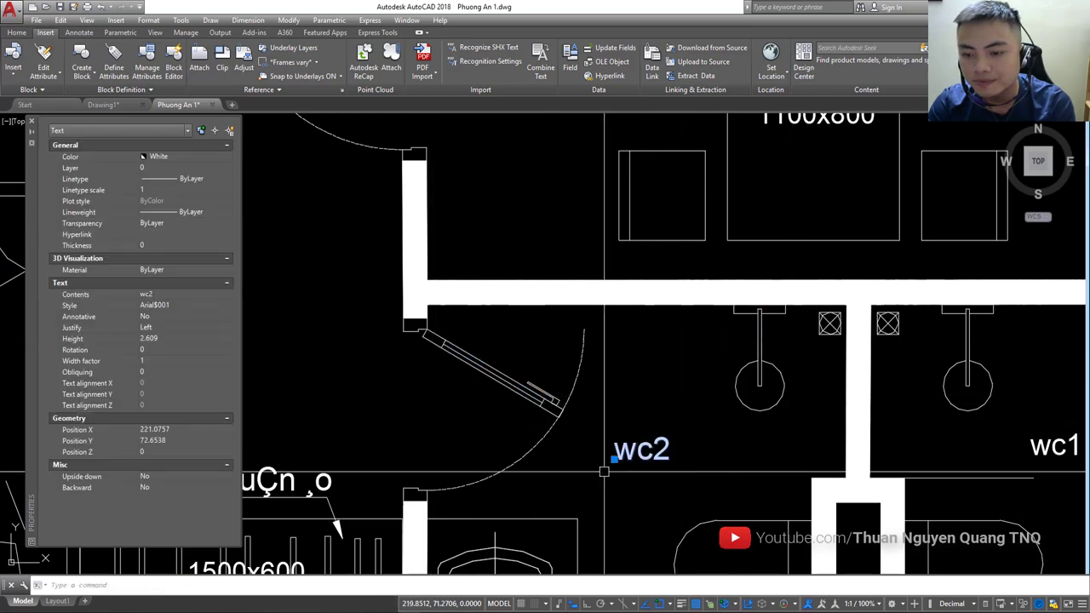
key(Escape)
scroll(608, 451, down, 3)
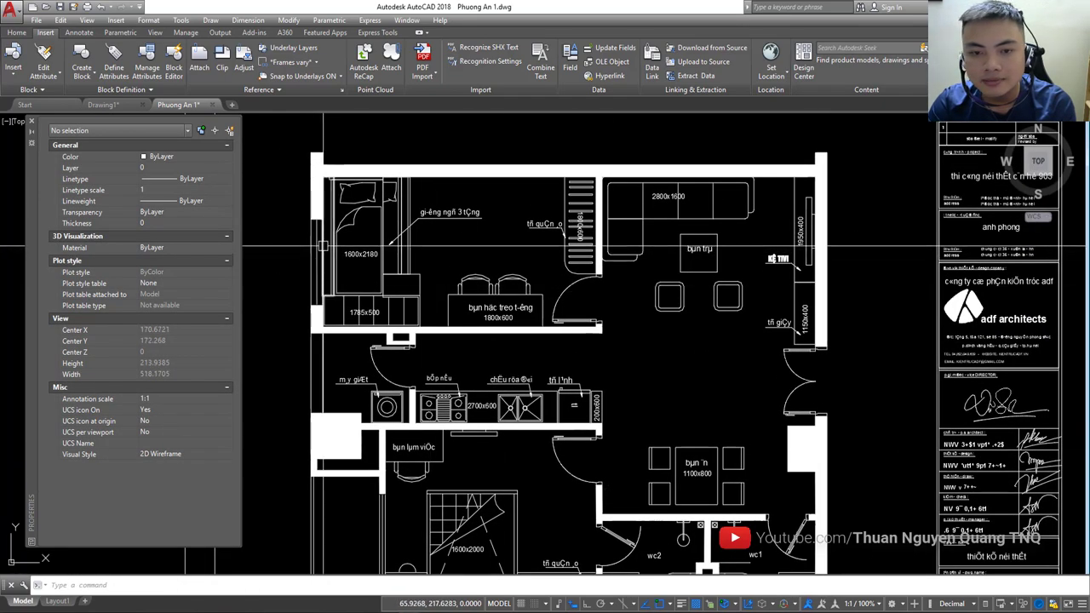
click(317, 219)
scroll(376, 367, up, 2)
scroll(376, 366, up, 2)
scroll(375, 367, up, 2)
click(376, 365)
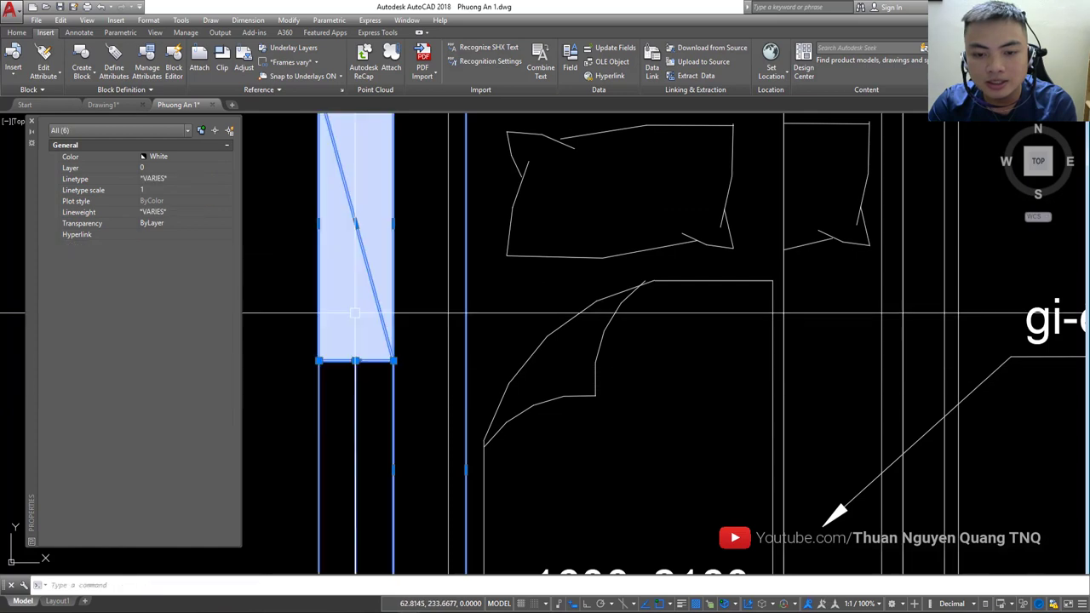
scroll(366, 269, down, 2)
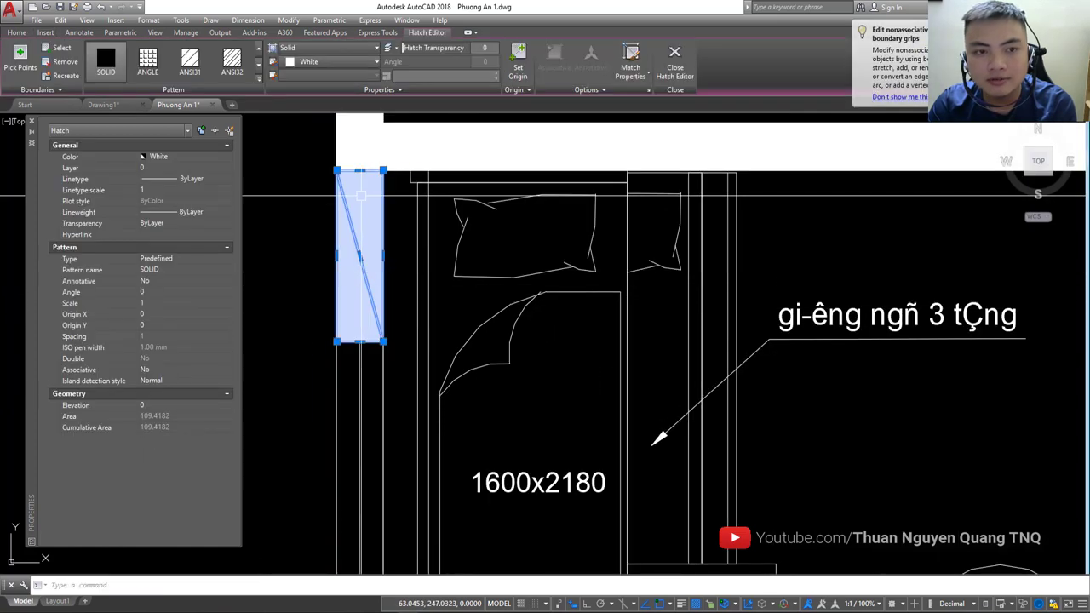
scroll(368, 349, up, 3)
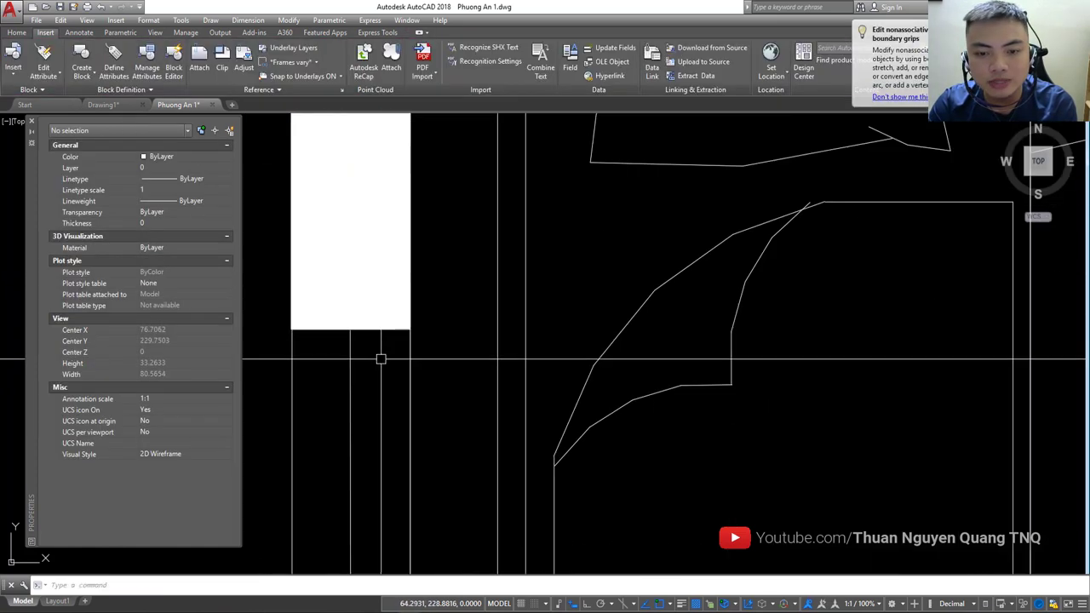
click(377, 299)
click(63, 130)
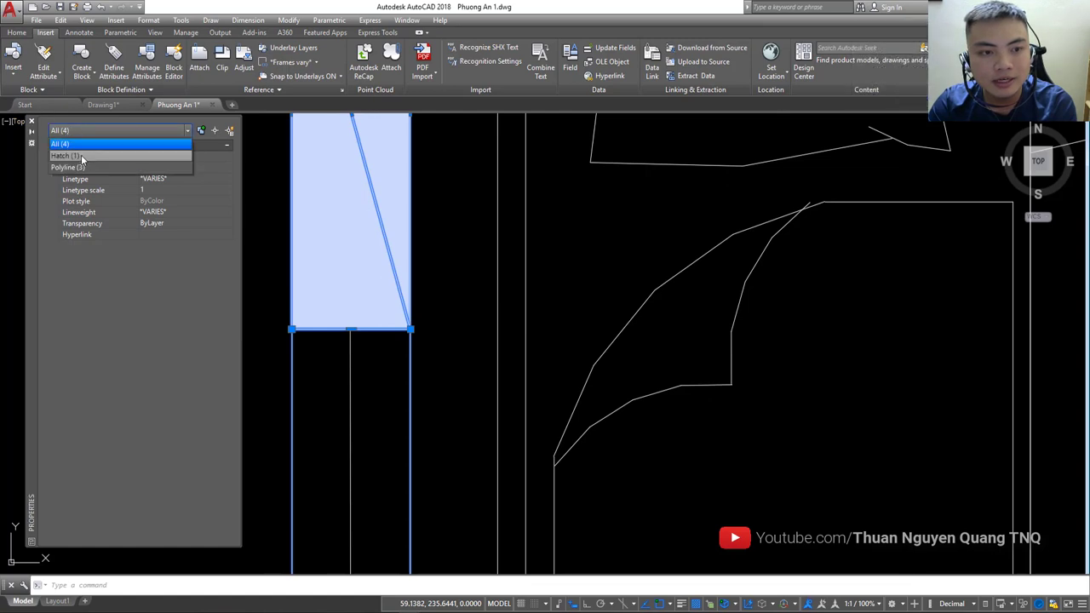
scroll(392, 207, down, 4)
key(Escape)
click(103, 104)
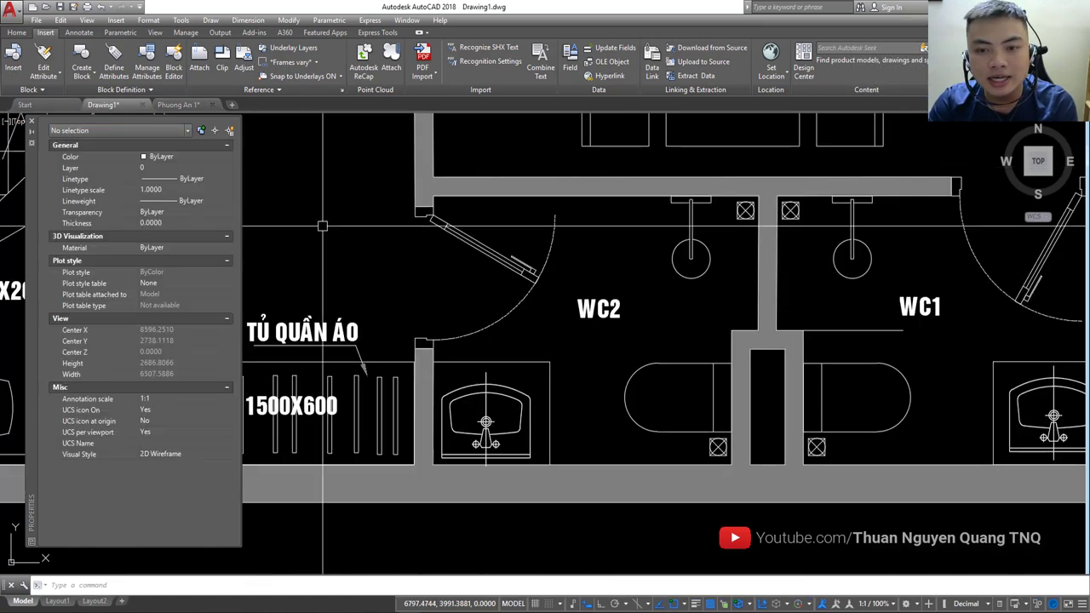
scroll(498, 263, up, 2)
scroll(498, 263, up, 2)
click(499, 255)
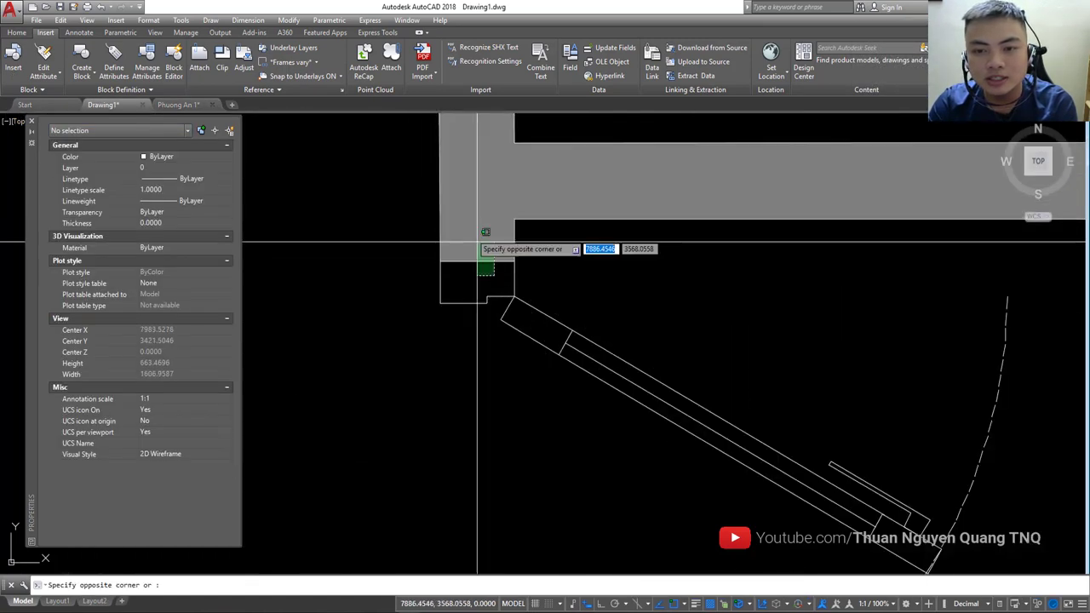
click(477, 270)
click(114, 128)
click(92, 161)
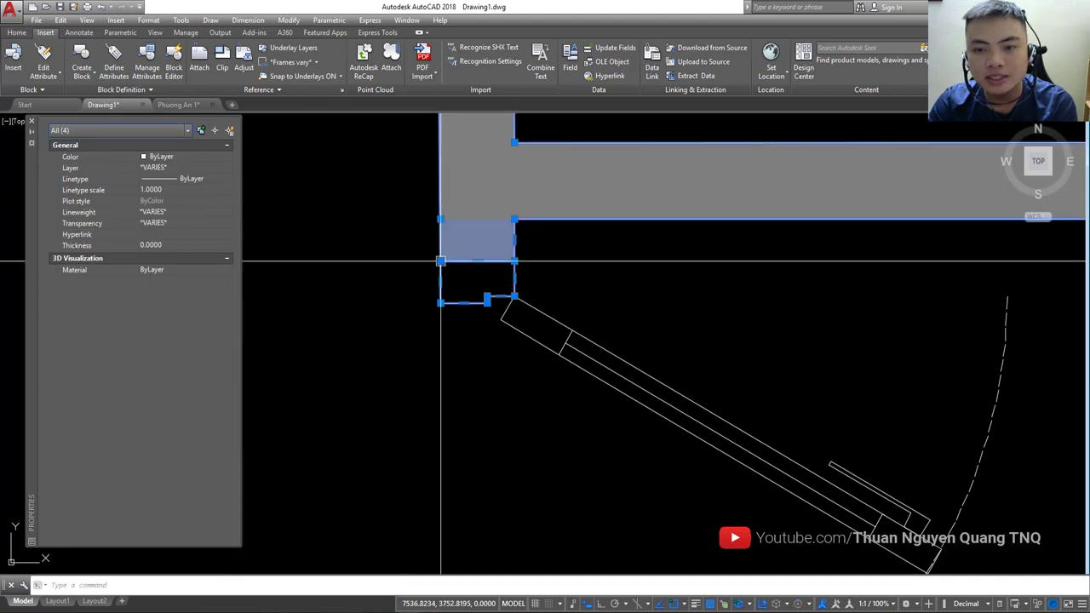
key(Escape)
scroll(563, 367, down, 2)
scroll(562, 367, down, 2)
scroll(816, 126, up, 2)
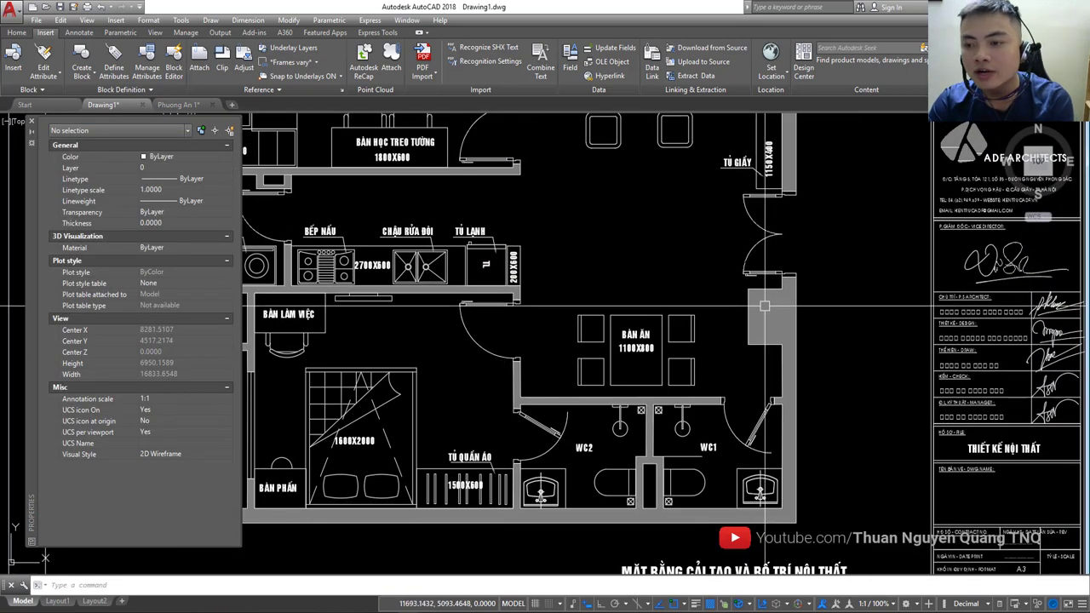
scroll(816, 126, up, 3)
click(761, 349)
key(Escape)
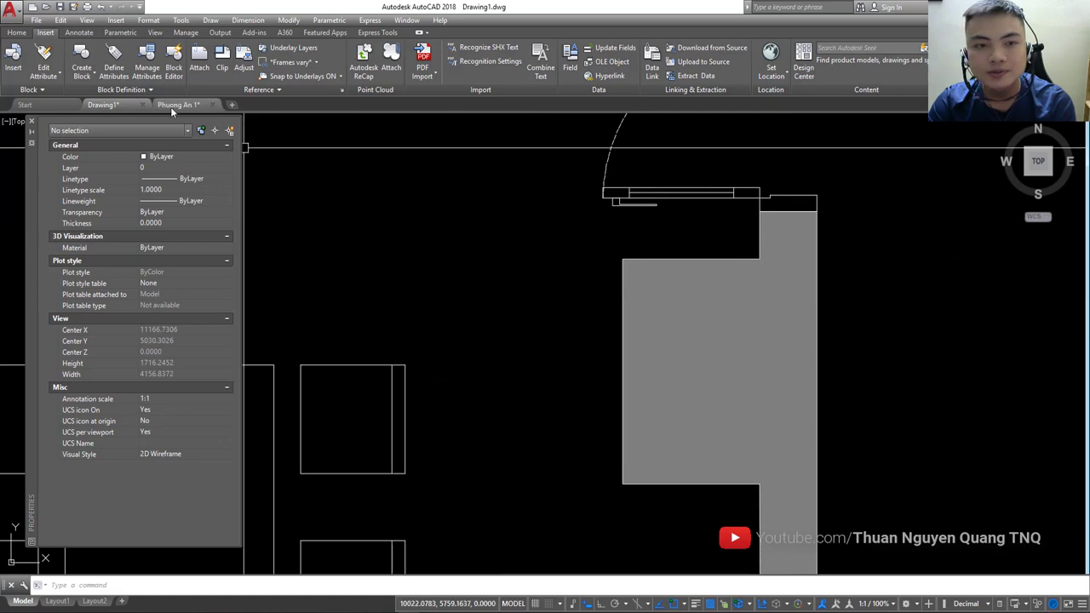
click(178, 104)
scroll(753, 322, down, 2)
- Zoom to the dining-table area and select the door and its swing arc to inspect
scroll(597, 332, down, 3)
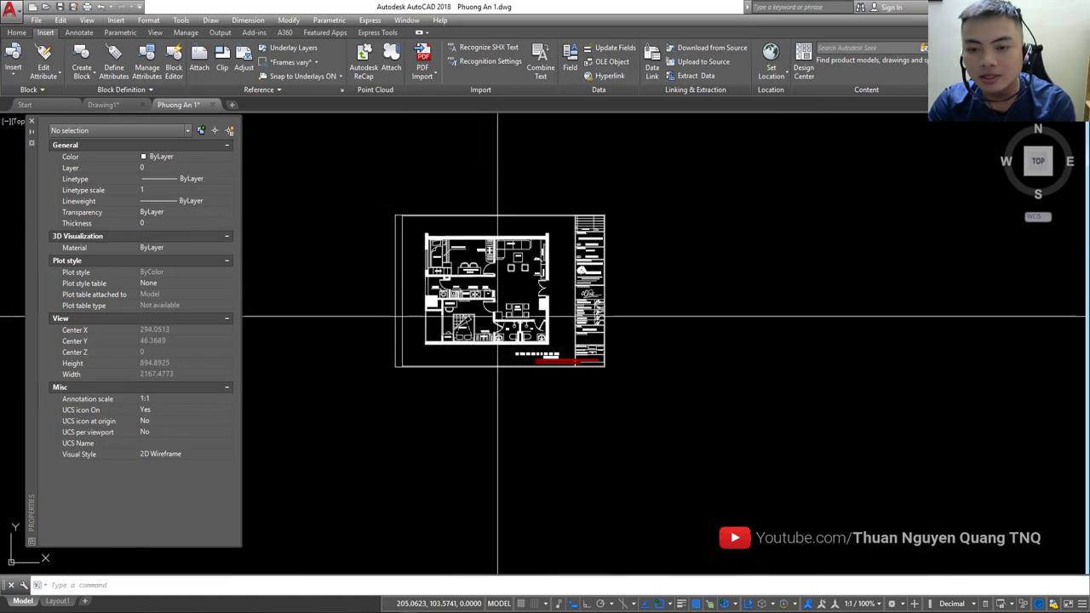
scroll(521, 341, up, 3)
scroll(521, 340, up, 2)
scroll(509, 281, up, 1)
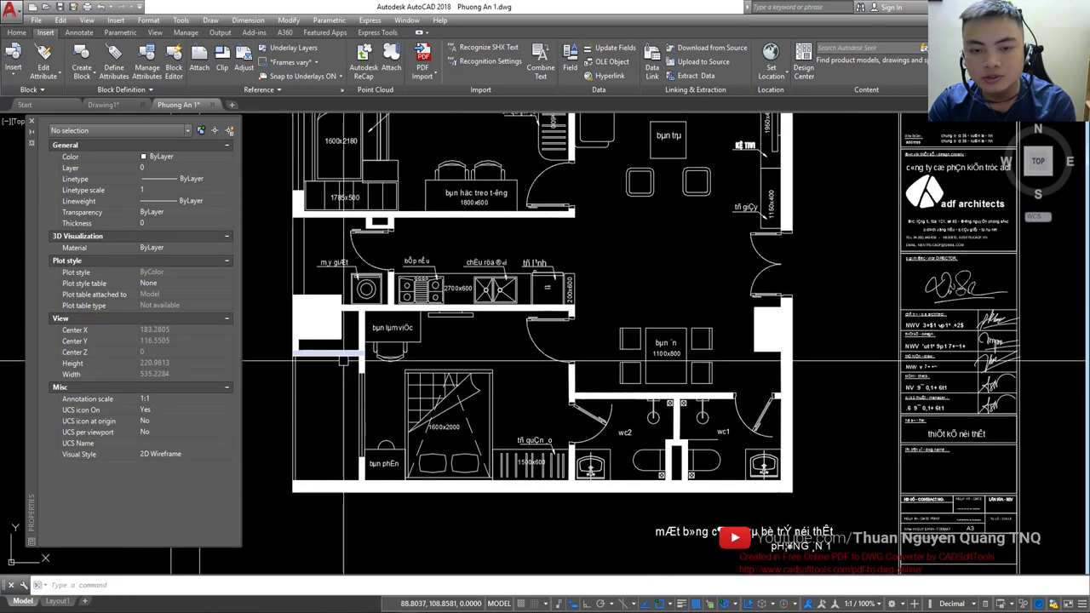
middle_drag(509, 235, 509, 281)
scroll(510, 281, up, 3)
scroll(460, 290, down, 4)
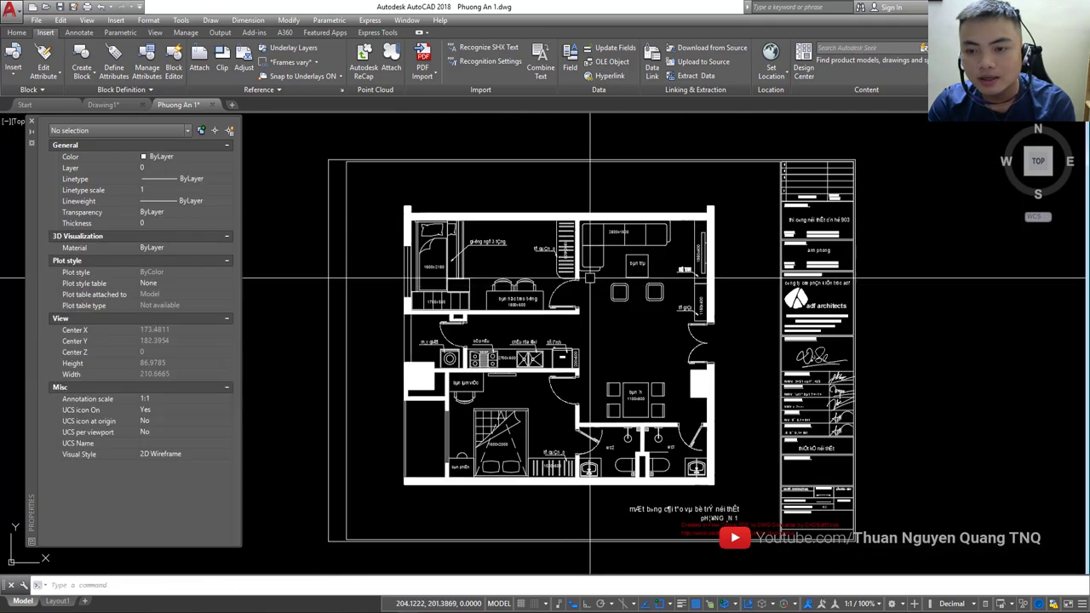
scroll(487, 281, up, 4)
click(486, 281)
scroll(486, 281, up, 3)
click(477, 289)
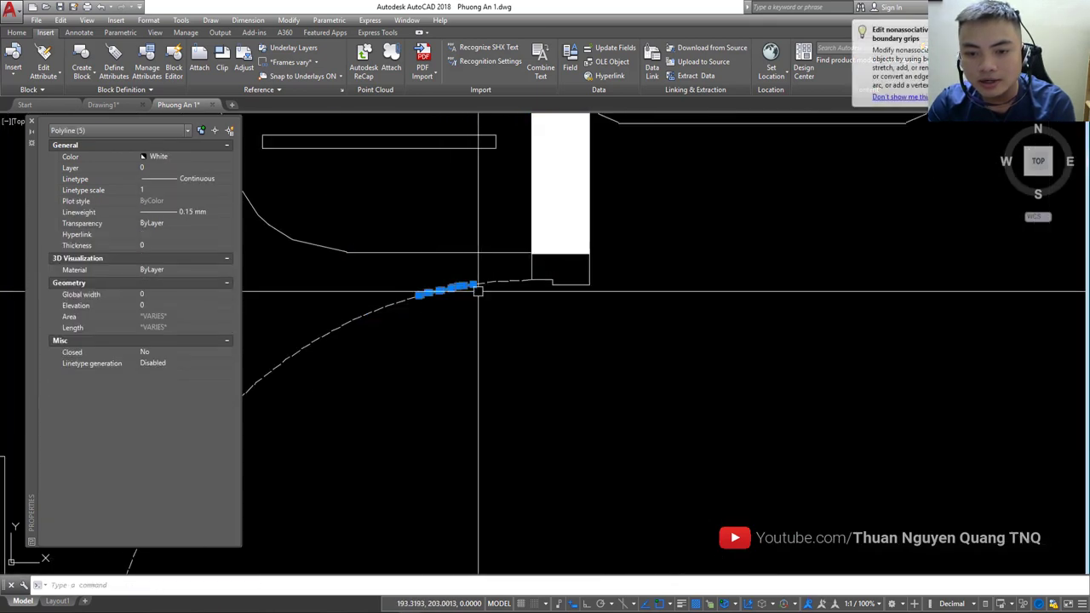
key(Escape)
scroll(446, 318, down, 2)
scroll(397, 336, down, 3)
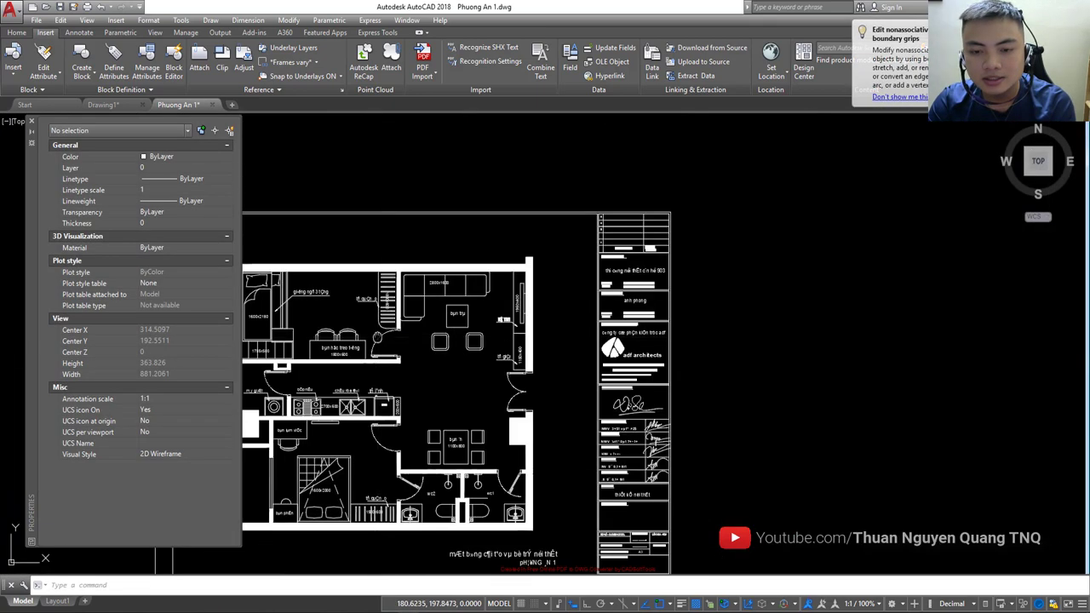
scroll(440, 285, down, 1)
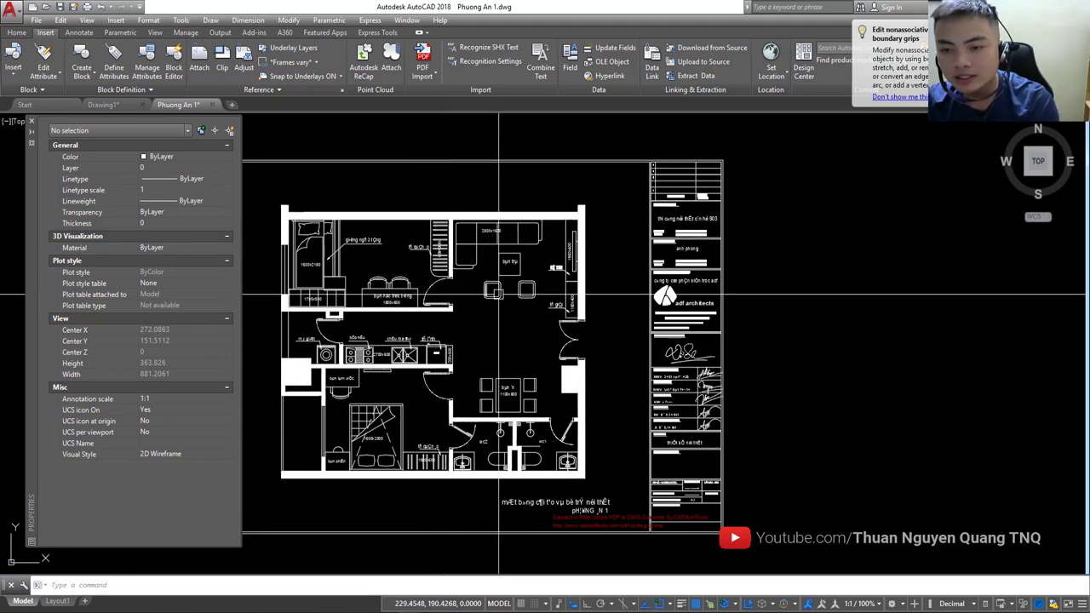
- Pan and zoom around the Phuong An 1 floor plan
middle_drag(418, 319, 508, 300)
scroll(418, 328, up, 3)
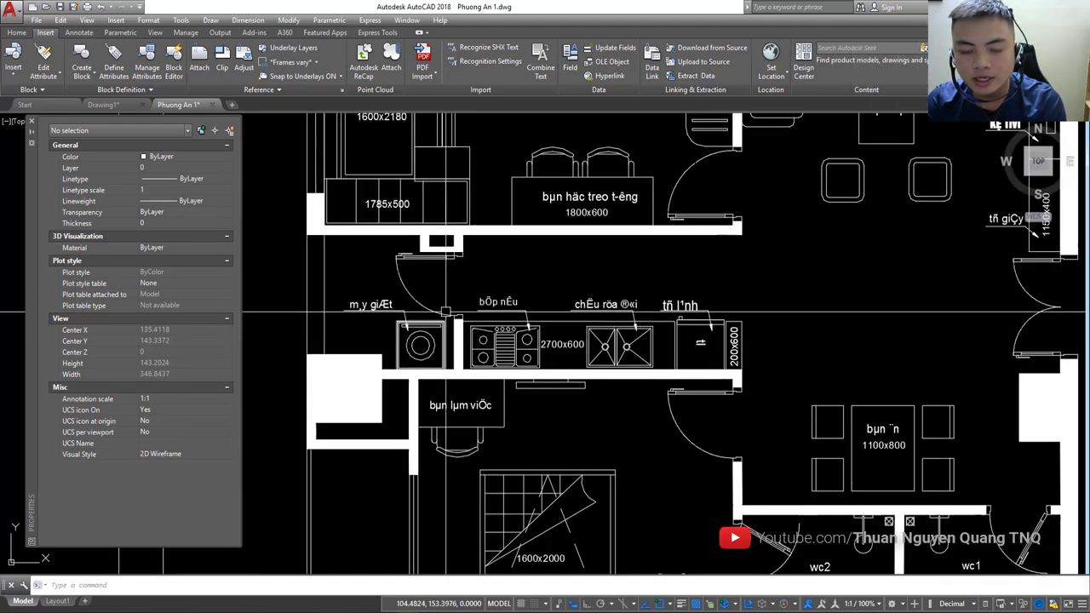
scroll(426, 341, up, 3)
scroll(434, 315, down, 4)
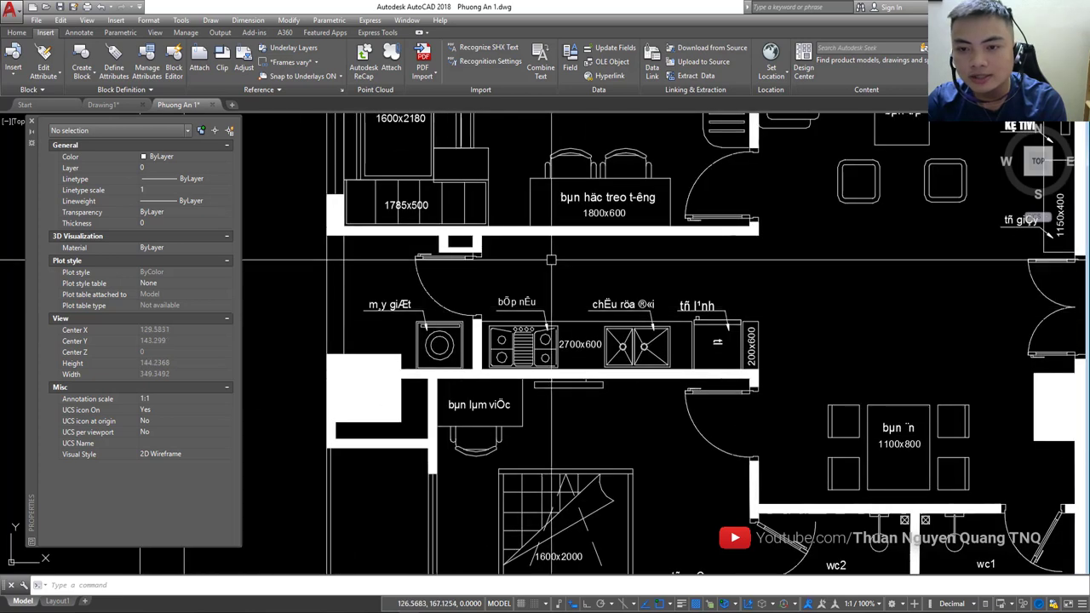
middle_drag(454, 240, 365, 356)
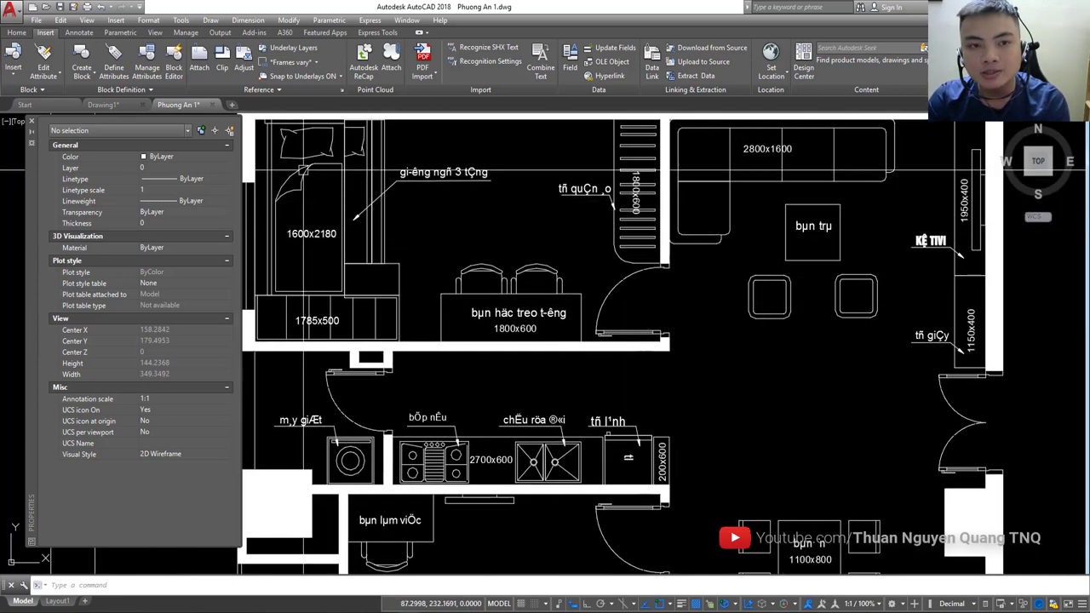
- Switch to Drawing1 and pan its plan into a matching view for comparison
key(ctrl+Tab)
scroll(443, 324, down, 3)
scroll(490, 317, down, 2)
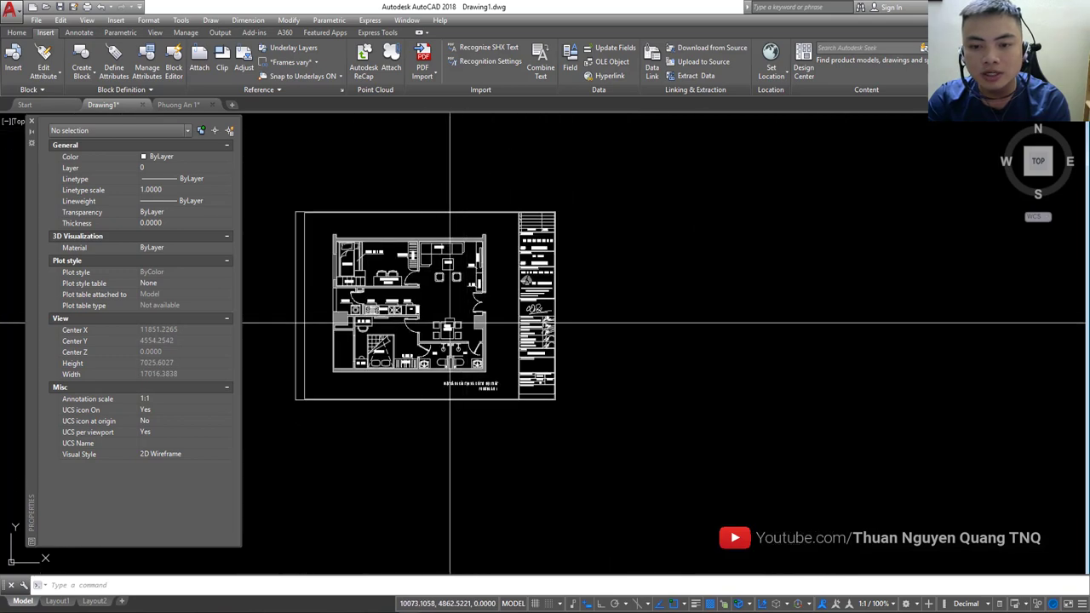
scroll(450, 358, up, 3)
scroll(449, 370, down, 1)
middle_drag(449, 369, 544, 332)
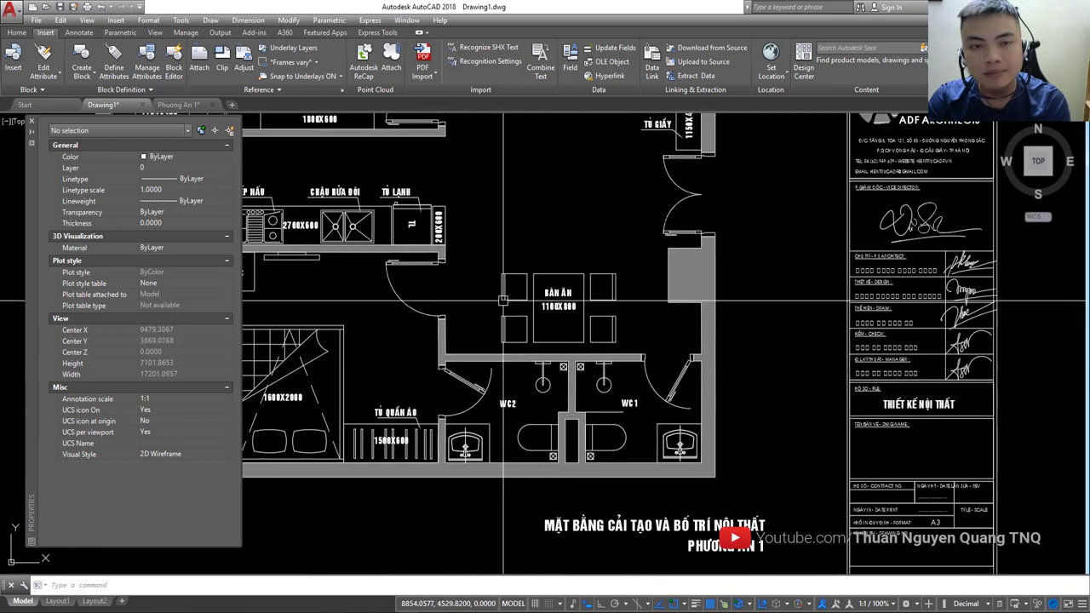
- Return to Phuong An 1, zoom around, then bring up the browser's Convertio page
key(ctrl+Tab)
scroll(637, 225, down, 3)
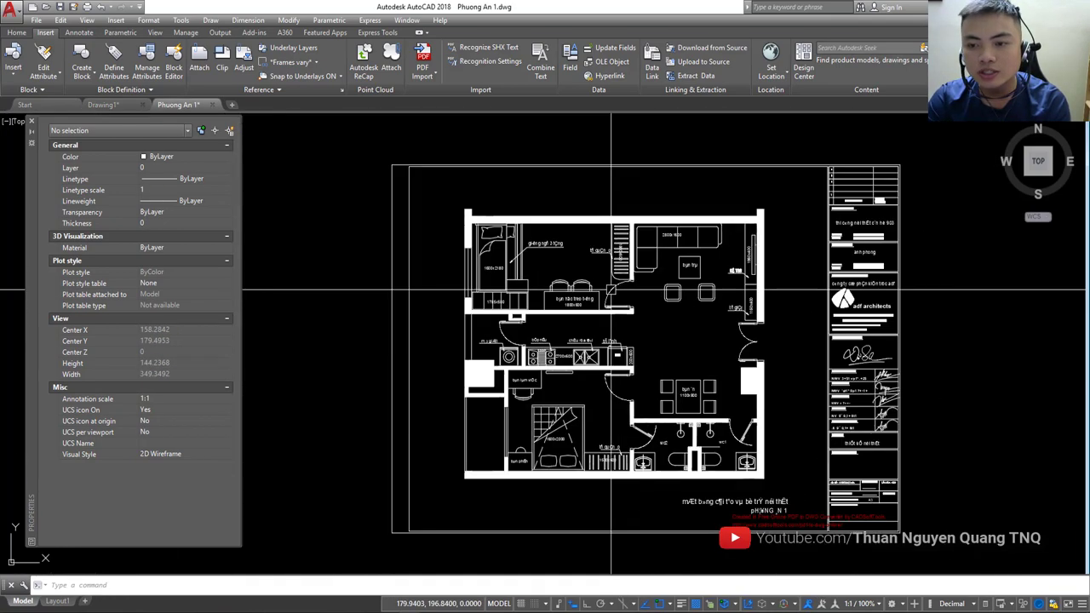
scroll(635, 224, down, 2)
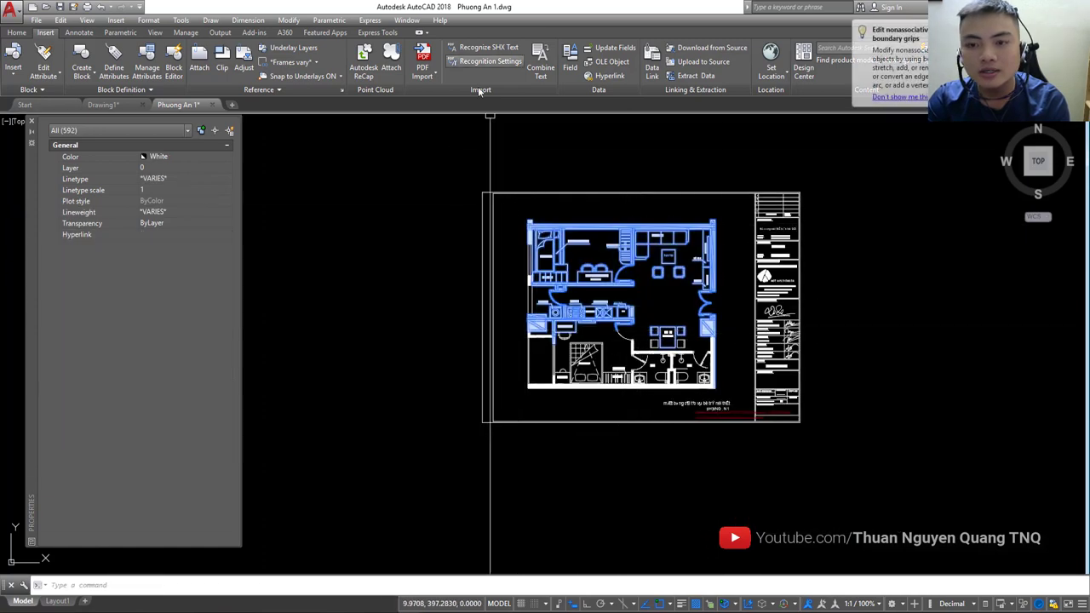
scroll(675, 320, up, 4)
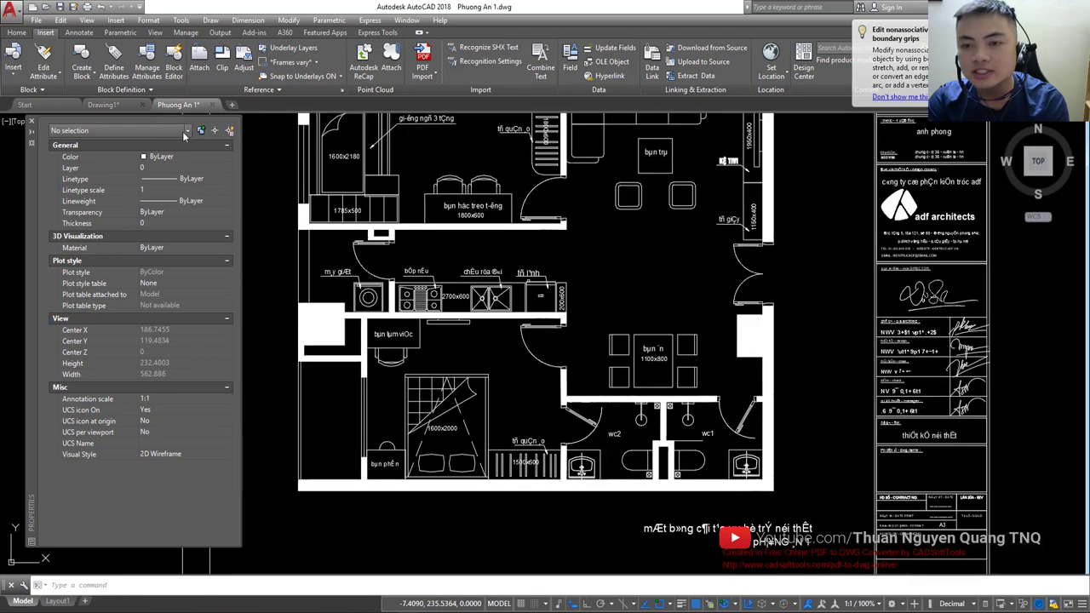
scroll(504, 330, down, 5)
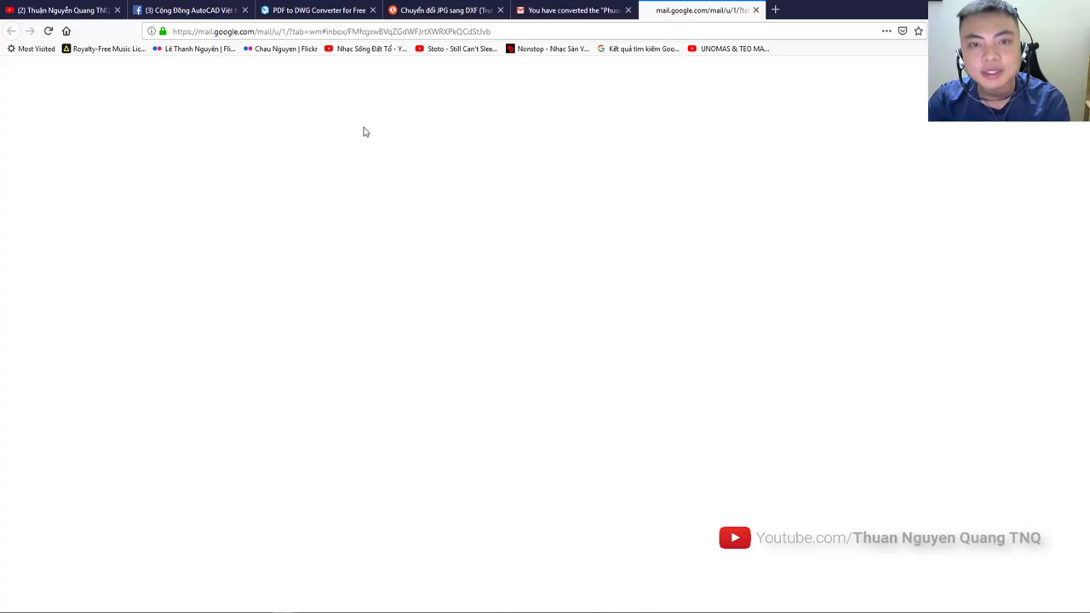
click(443, 10)
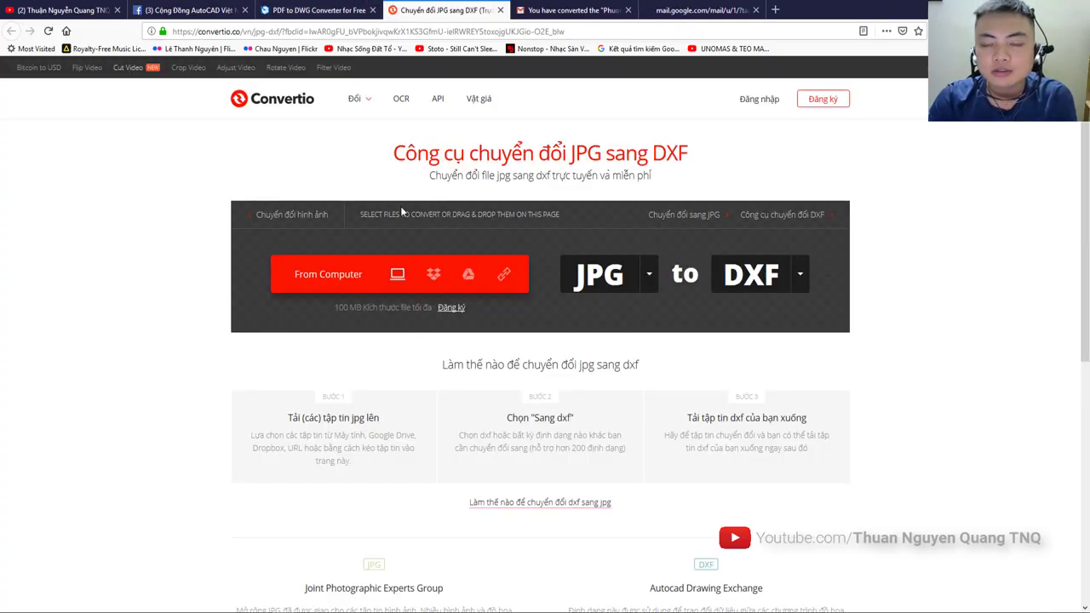
- Browse Convertio's format lists and change the input format from JPG to PDF
drag(427, 150, 696, 146)
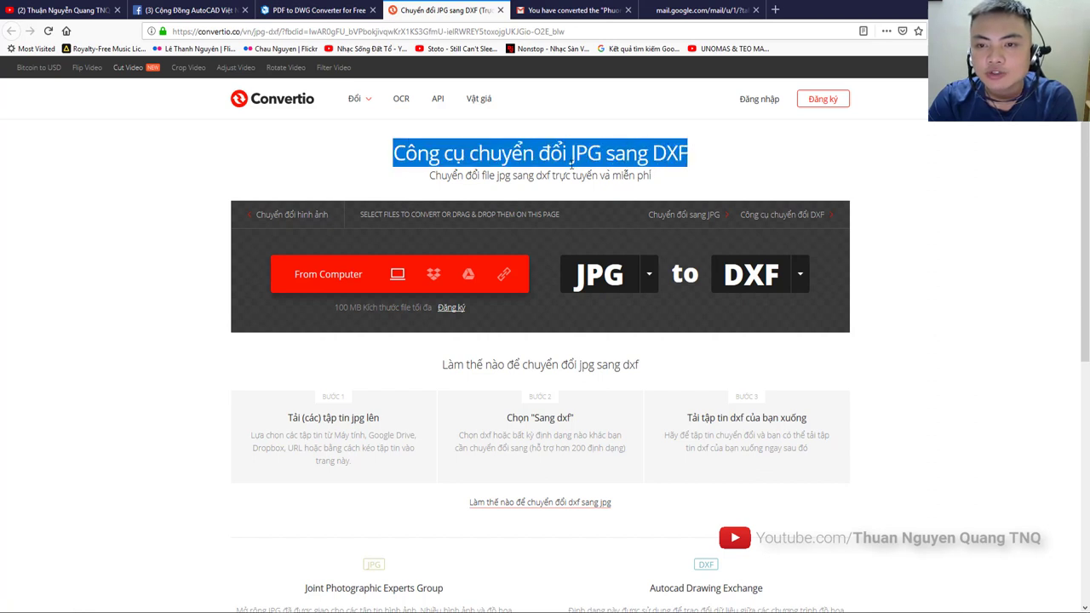
click(715, 161)
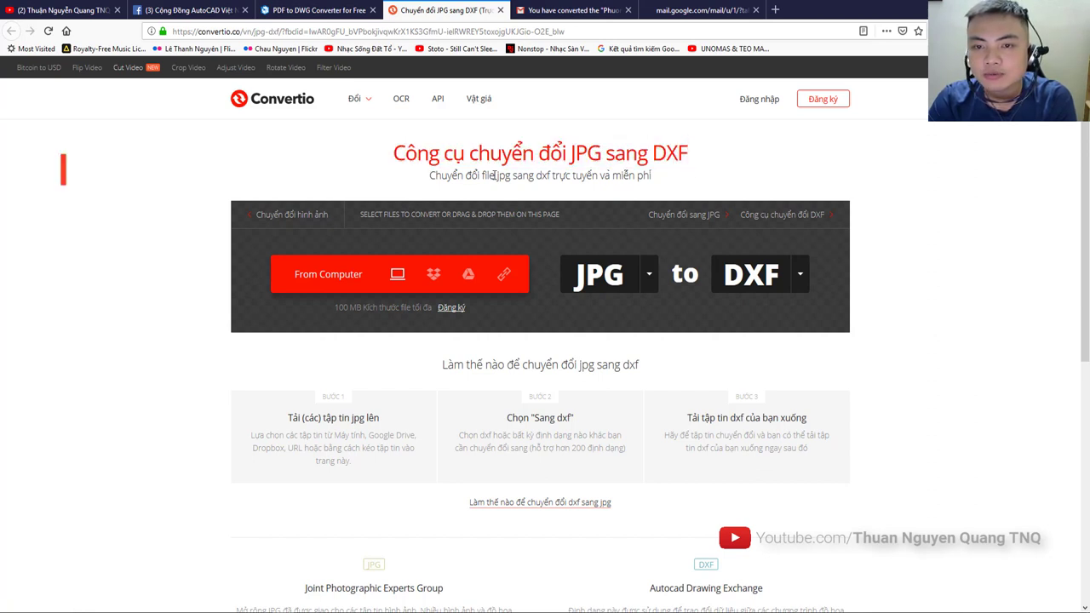
click(650, 284)
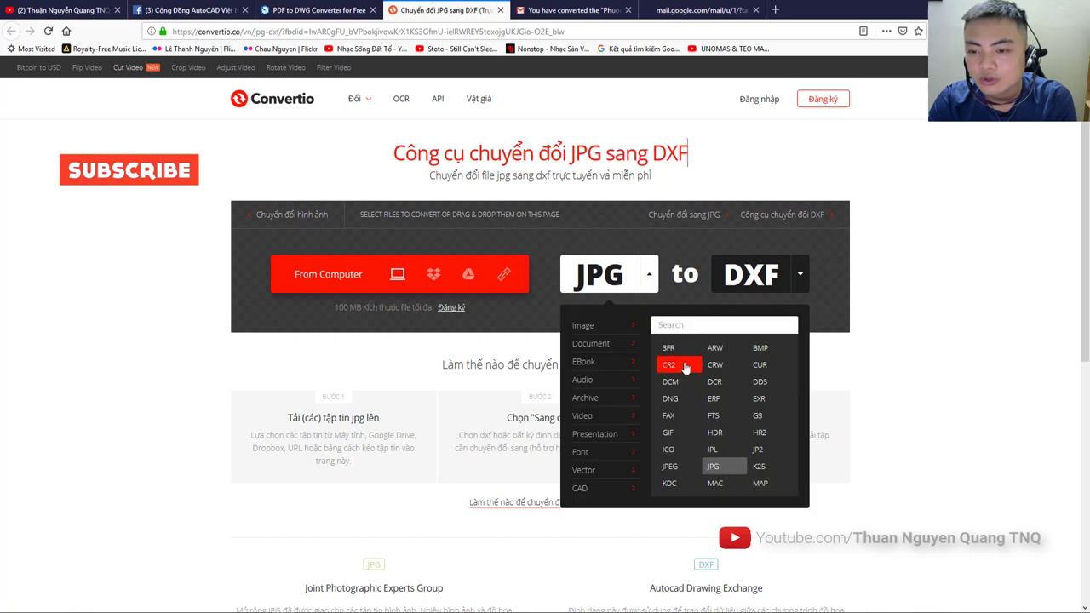
click(800, 276)
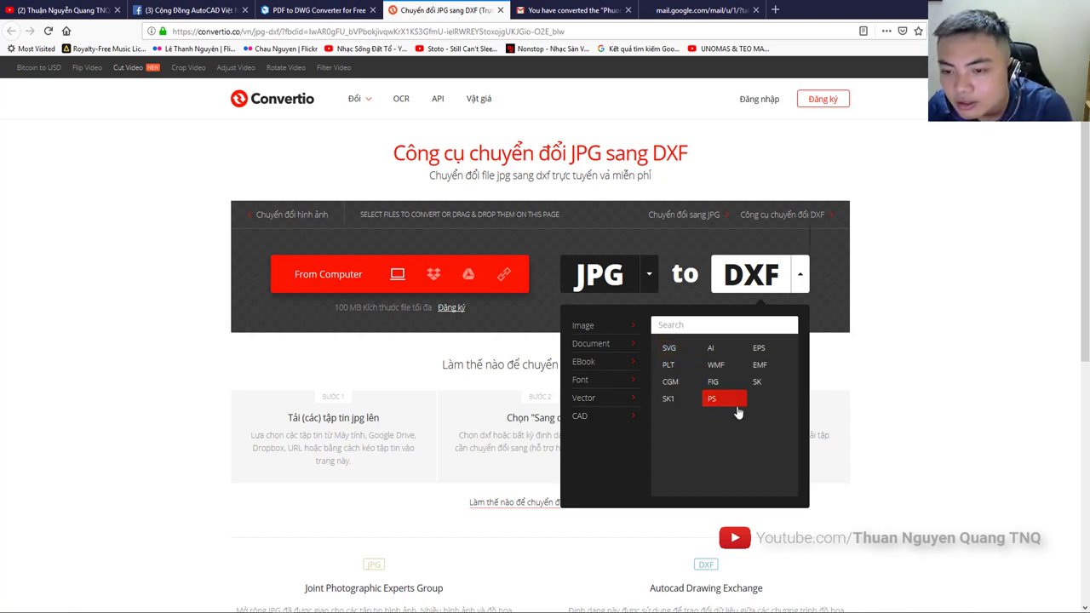
click(798, 273)
click(797, 273)
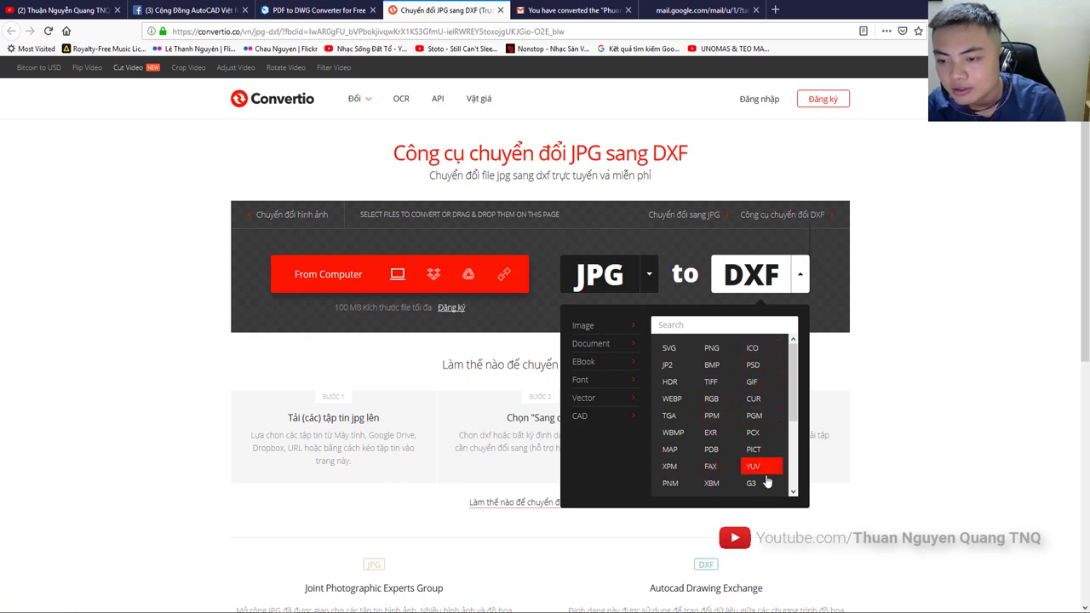
click(649, 278)
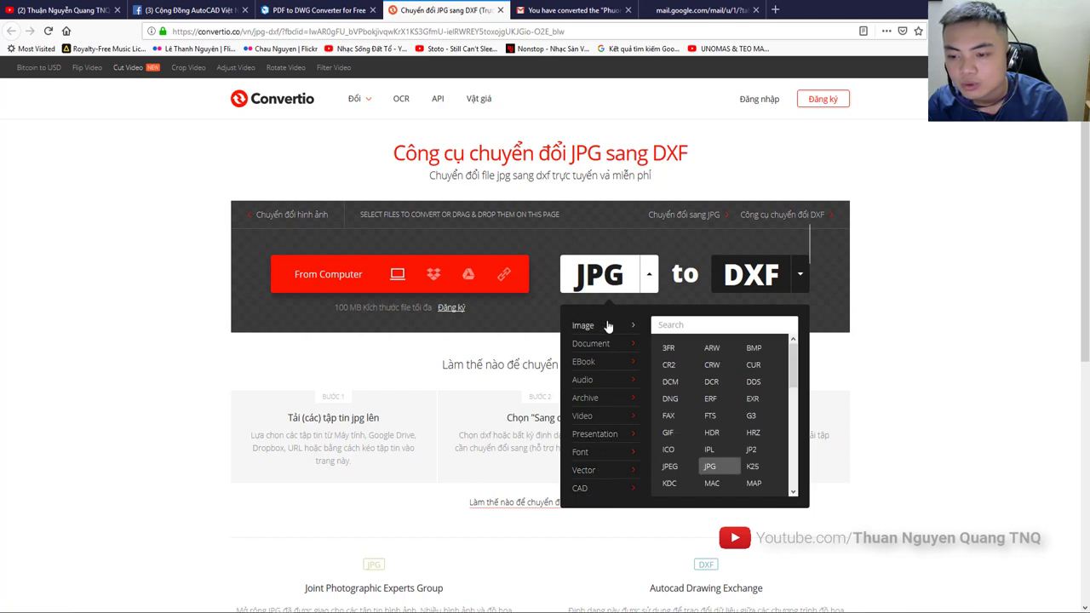
mouse_move(591, 343)
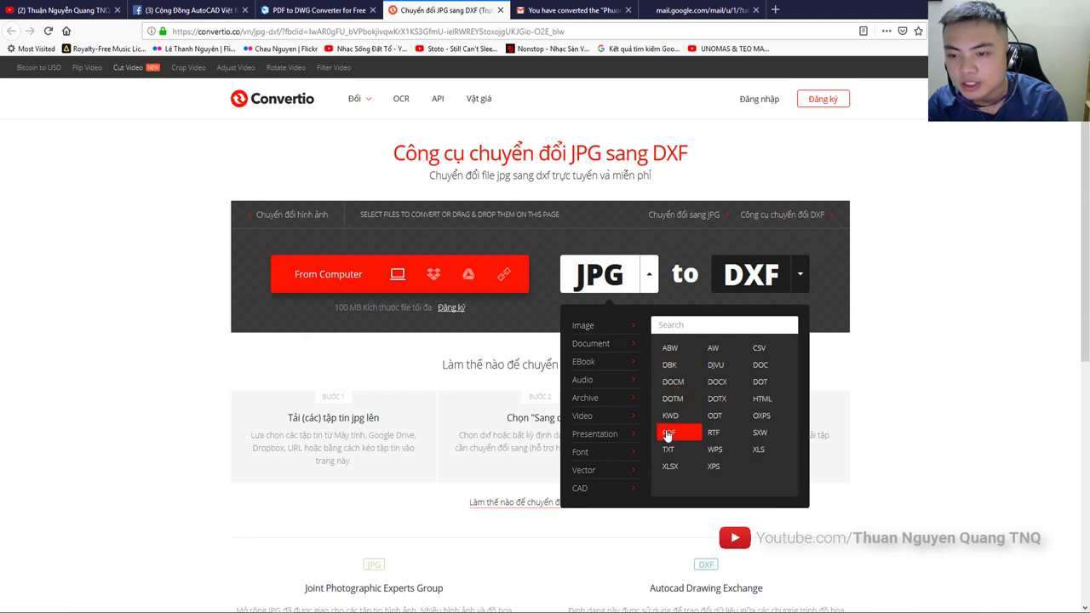
click(668, 434)
click(802, 277)
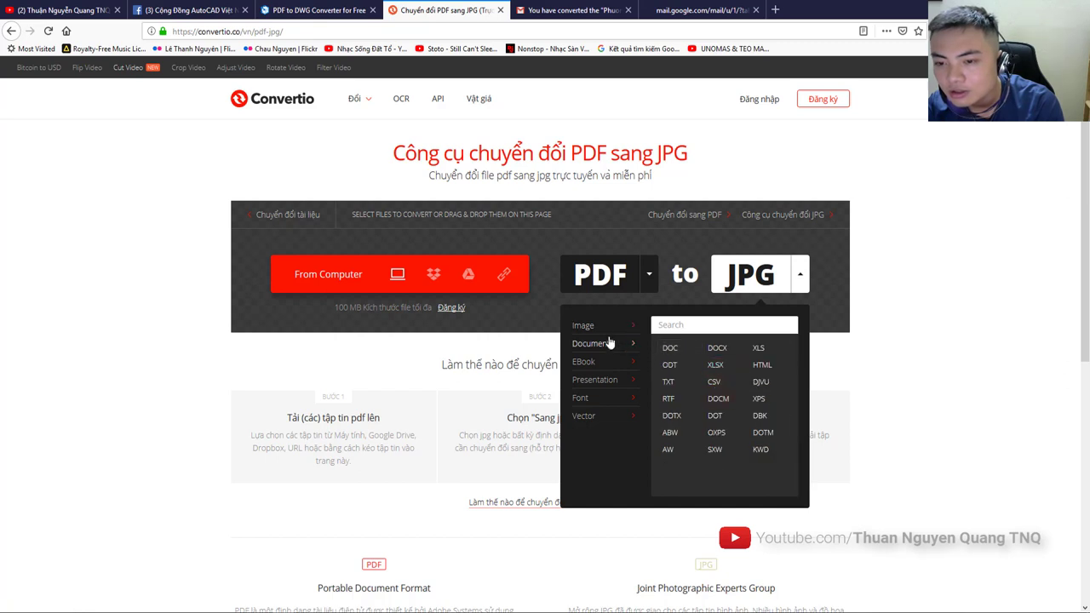
- Scroll the page and browse the input and output format lists, still on PDF to JPG
scroll(750, 400, down, 3)
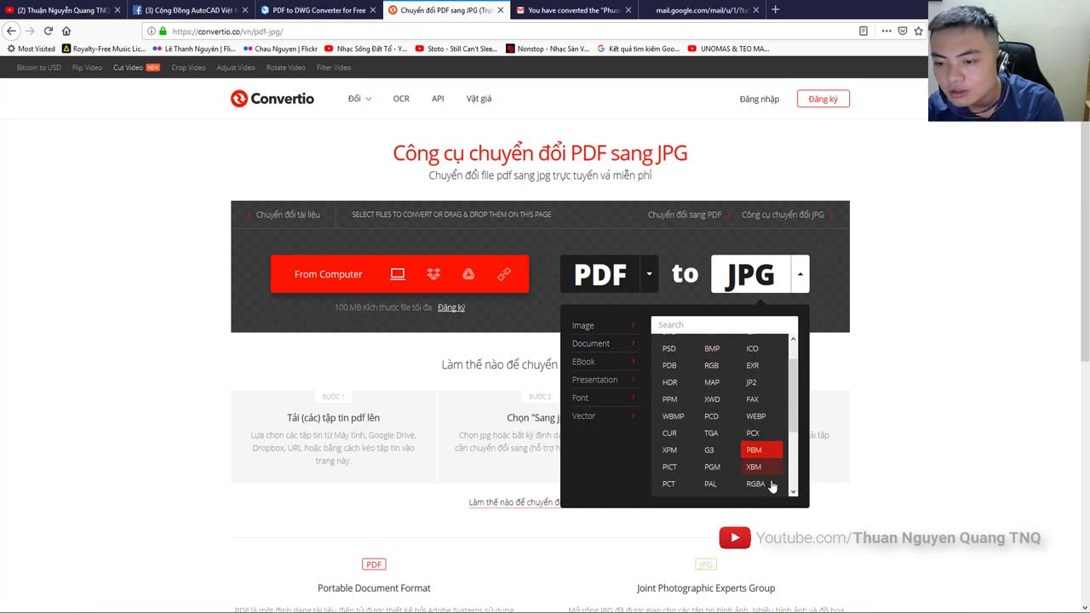
scroll(764, 486, down, 1)
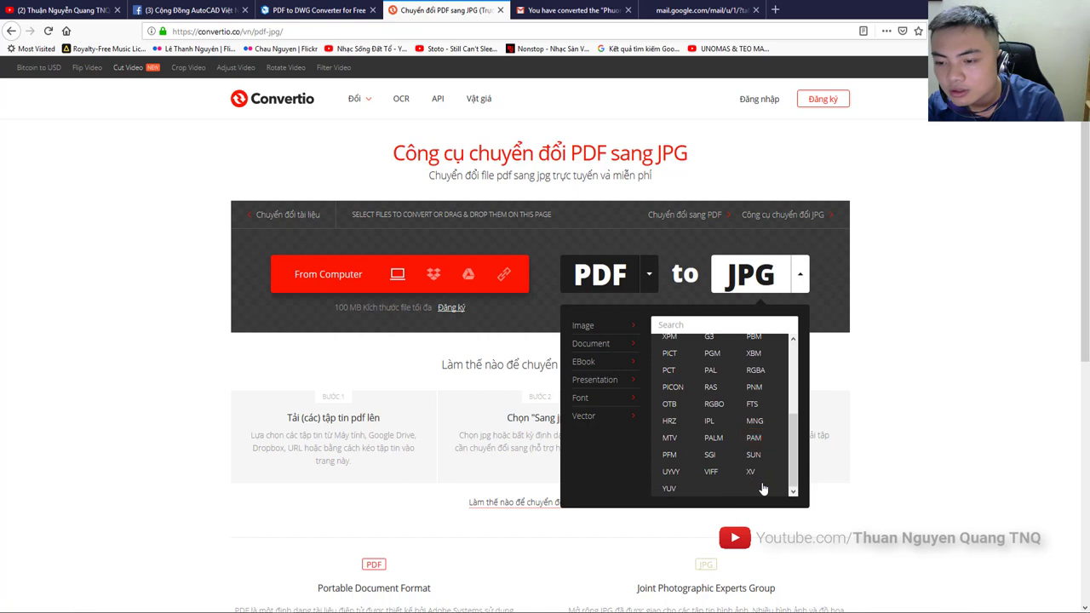
scroll(766, 452, up, 1)
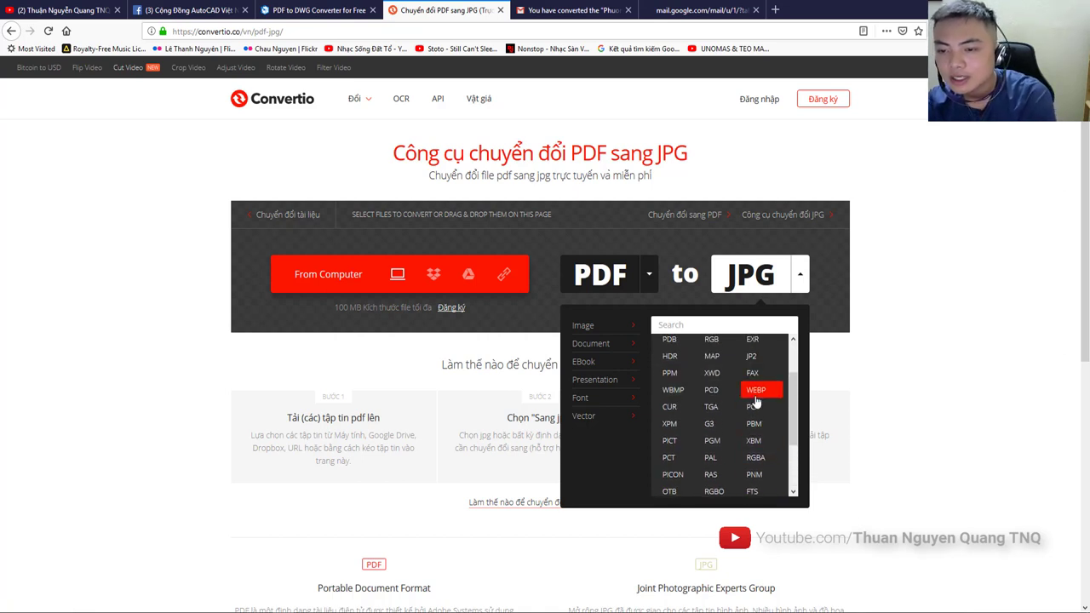
scroll(758, 398, up, 2)
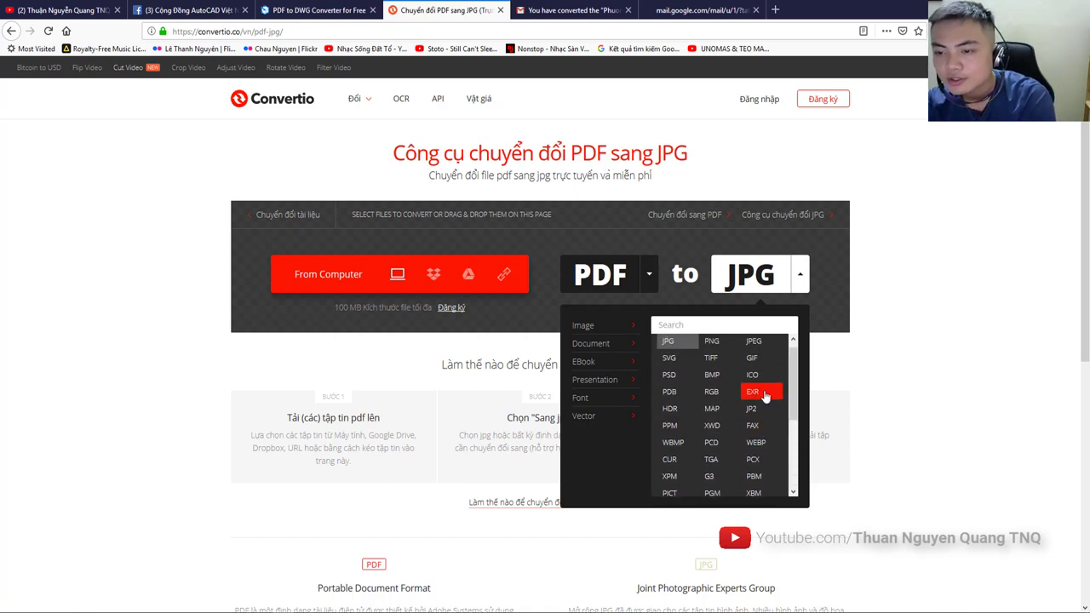
scroll(762, 388, up, 1)
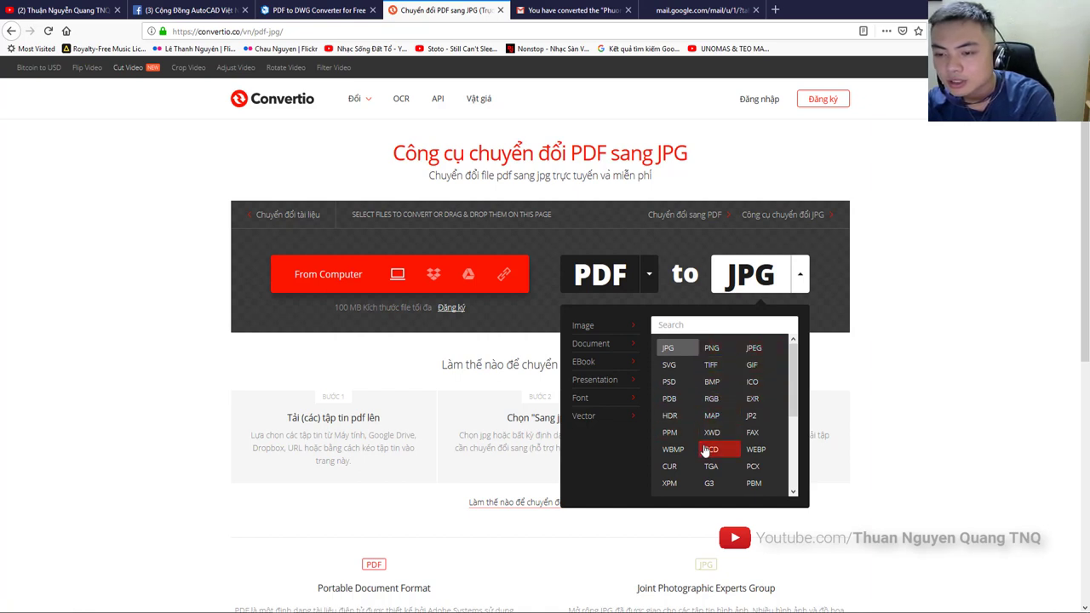
scroll(712, 450, down, 1)
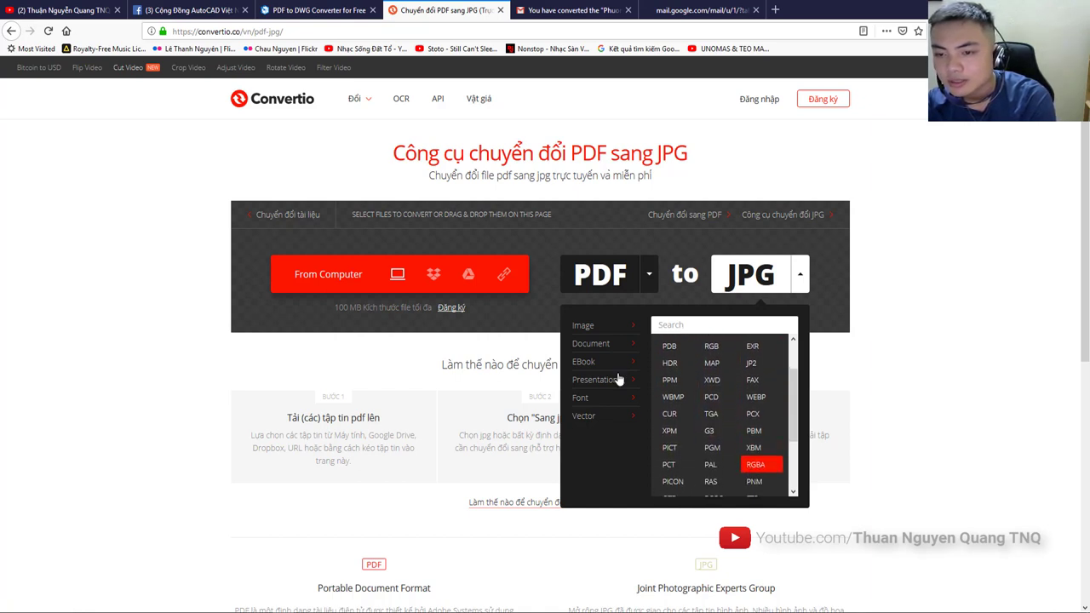
click(647, 276)
scroll(610, 383, down, 3)
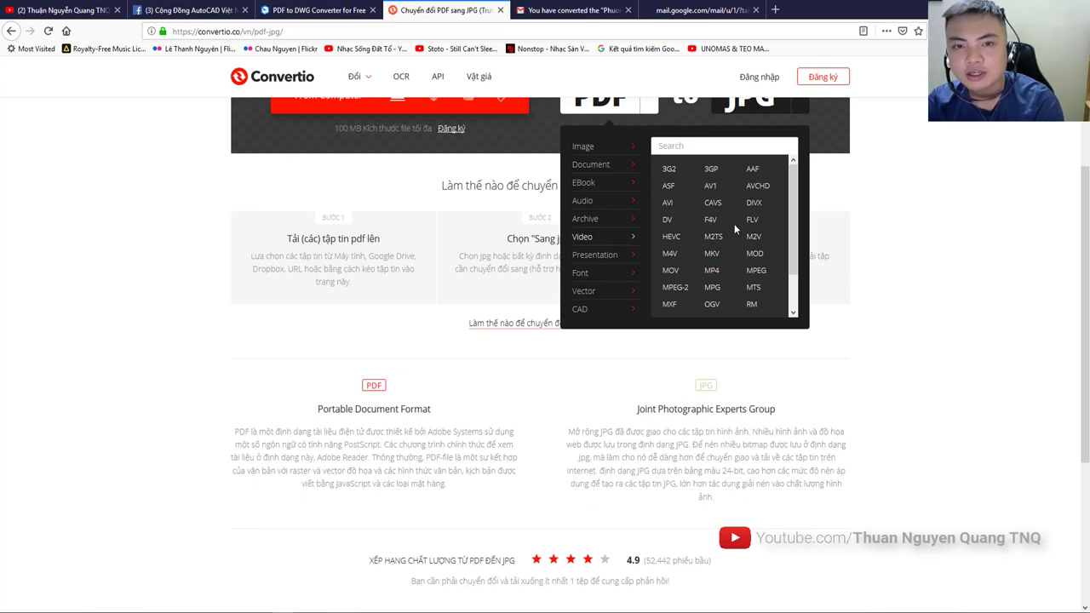
scroll(451, 266, up, 3)
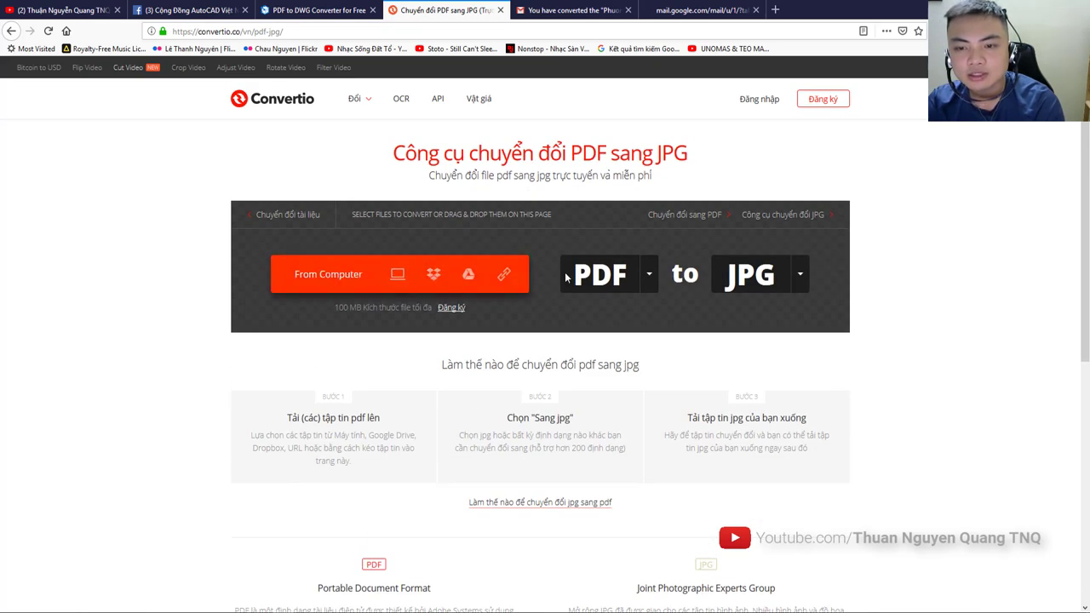
click(648, 275)
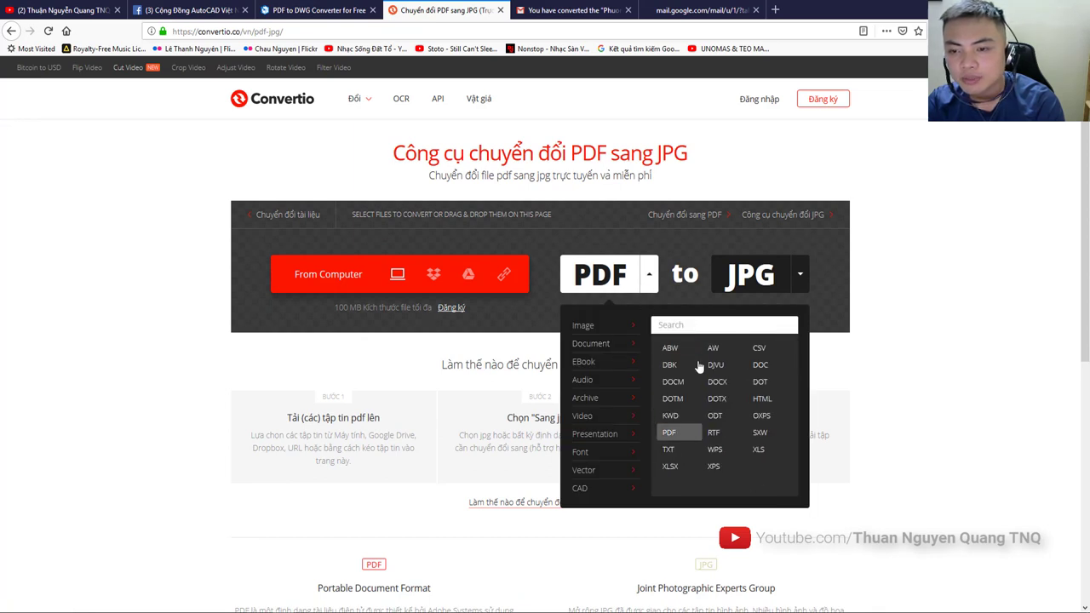
click(800, 280)
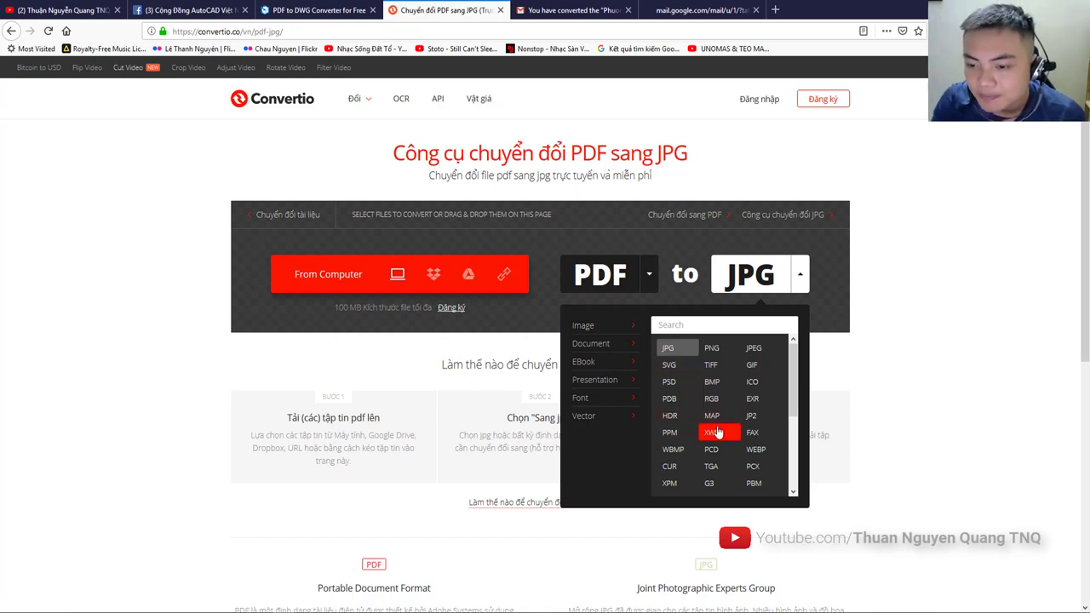
scroll(716, 426, down, 1)
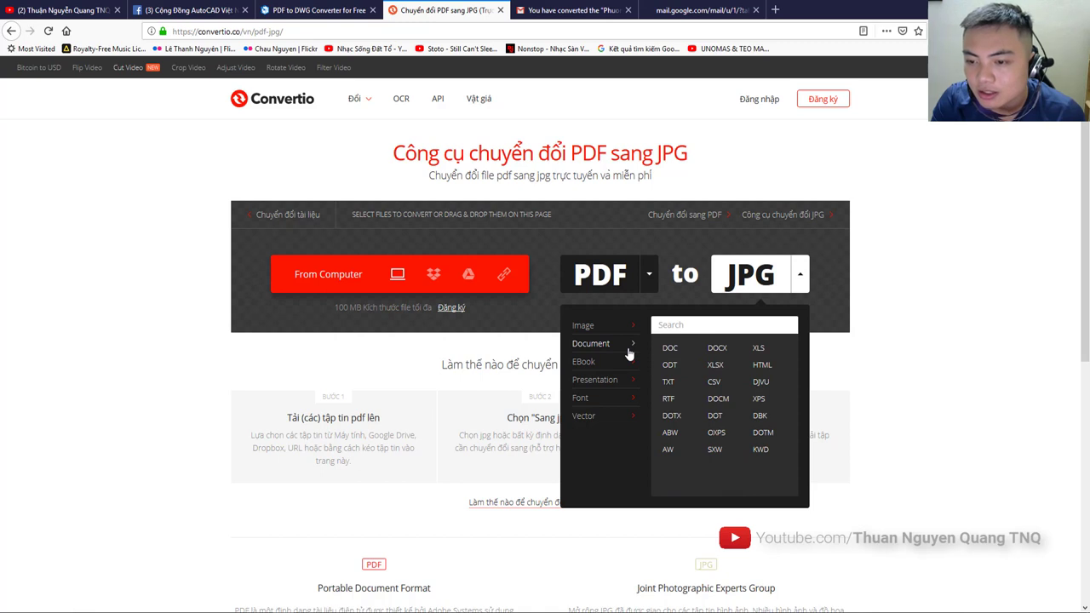
mouse_move(584, 415)
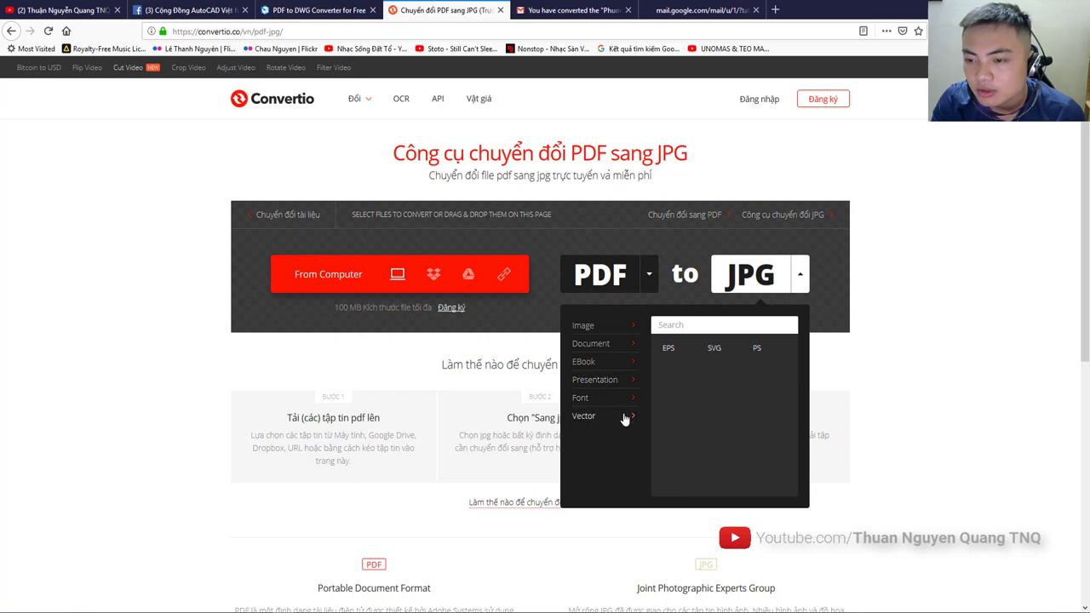
- Set the output format to PS and upload Phuong An 1.pdf from the In A Phong folder
click(761, 349)
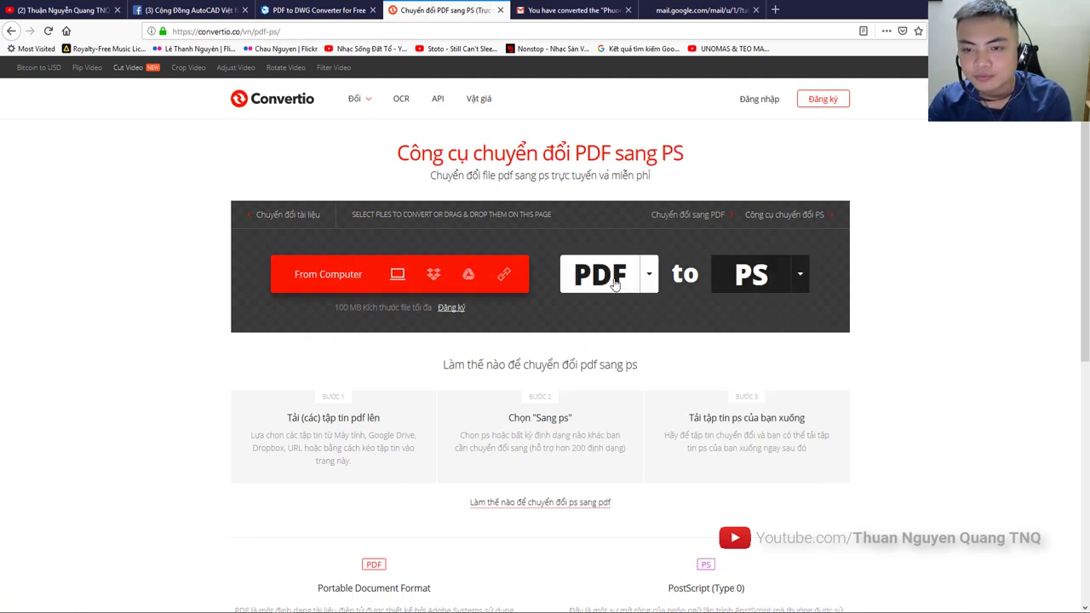
click(393, 276)
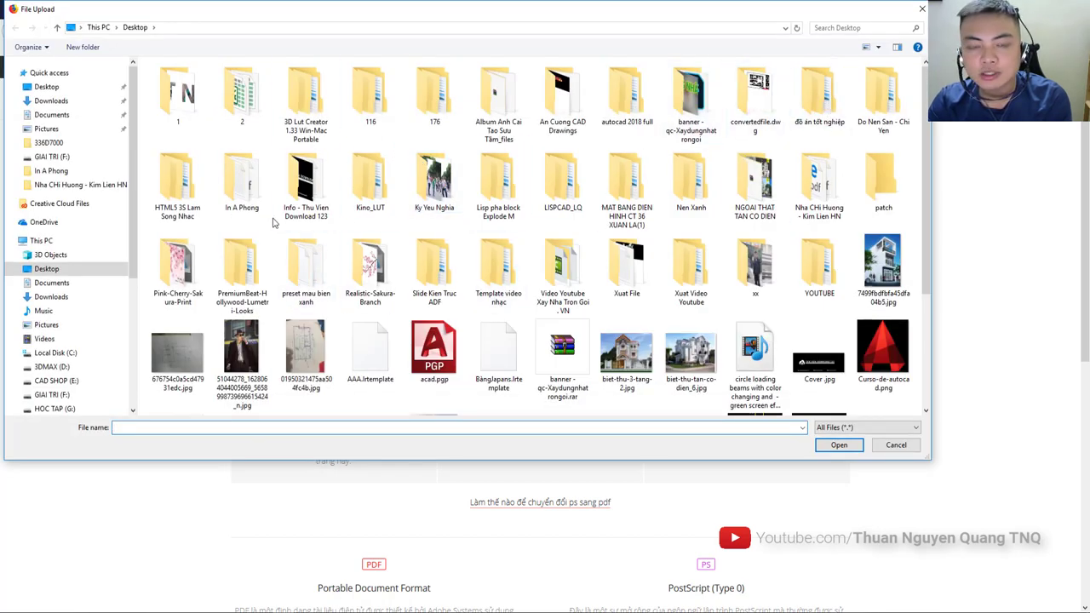
double_click(242, 179)
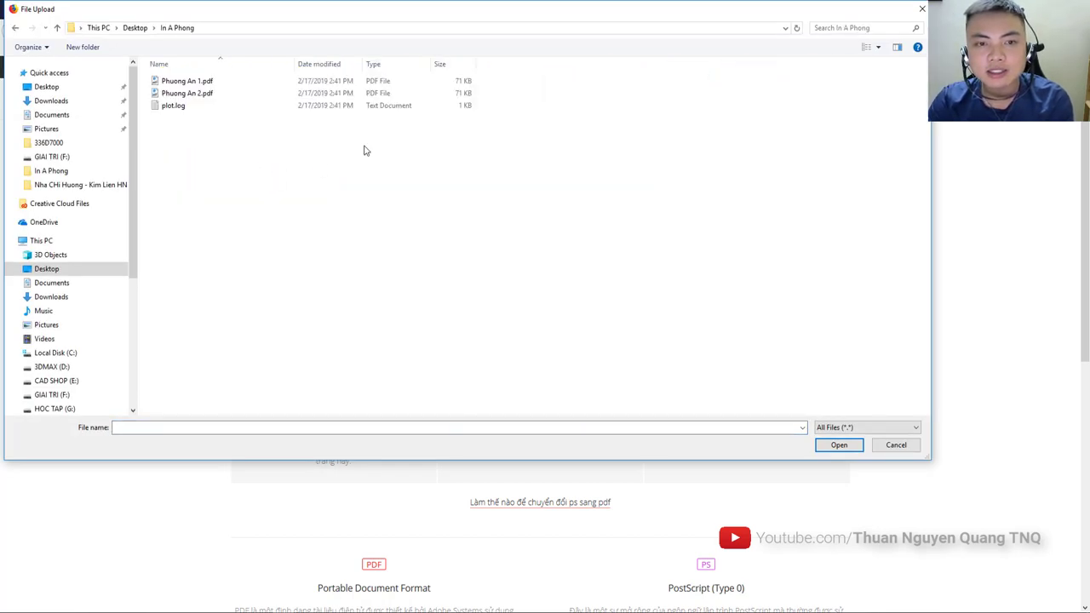
click(197, 83)
click(839, 444)
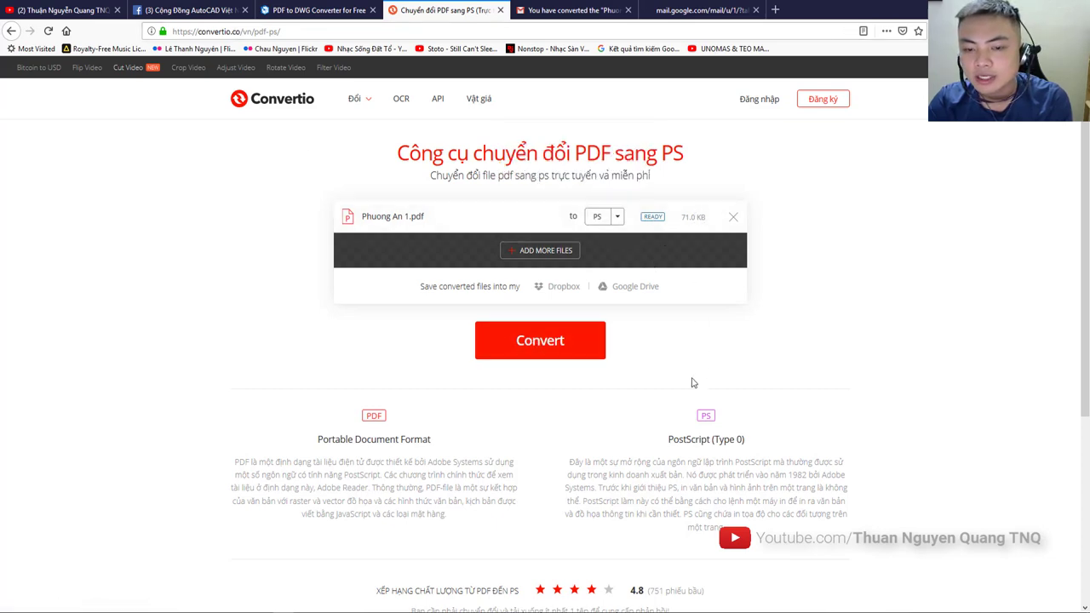
- Convert Phuong An 1.pdf to PS, producing a 236 KB file ready to download
scroll(588, 464, down, 3)
scroll(584, 455, up, 3)
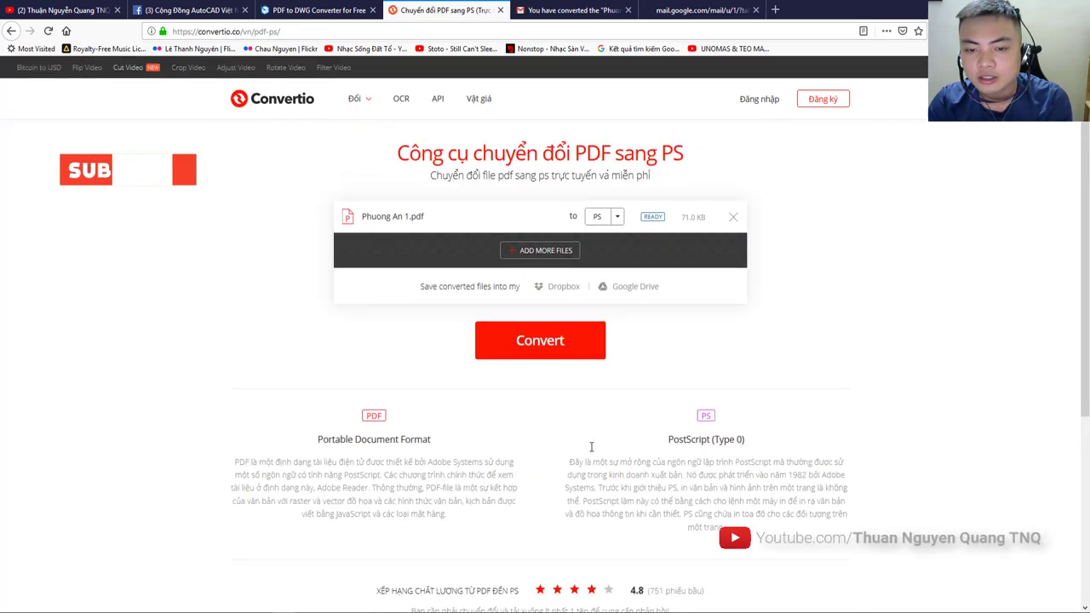
click(545, 345)
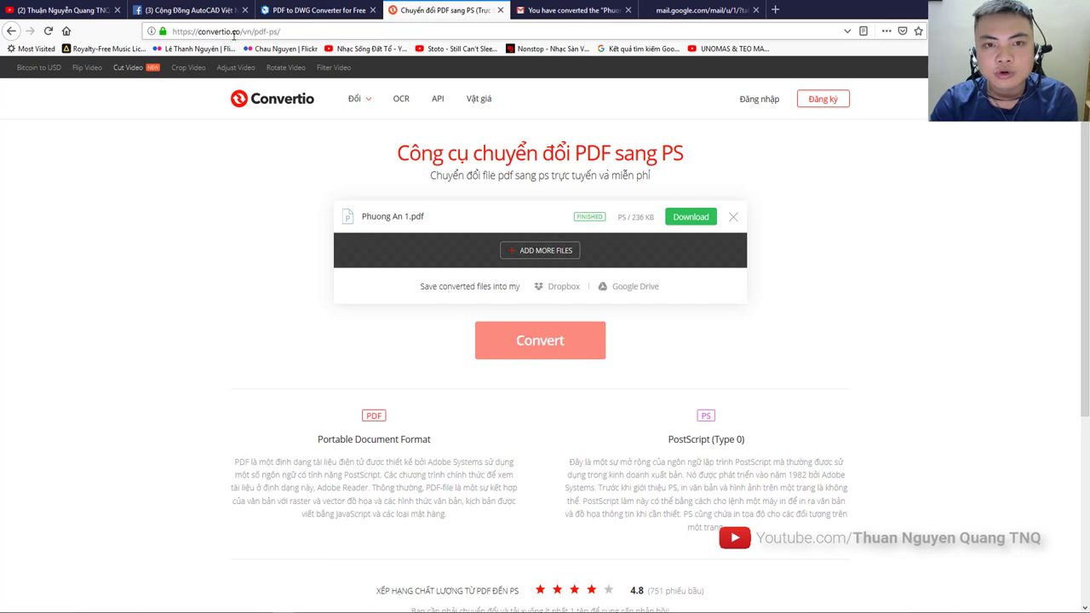
- Flip between the CADSoftTools PDF to DWG page and Convertio, then download Phuong-An-1.ps
click(288, 32)
click(339, 9)
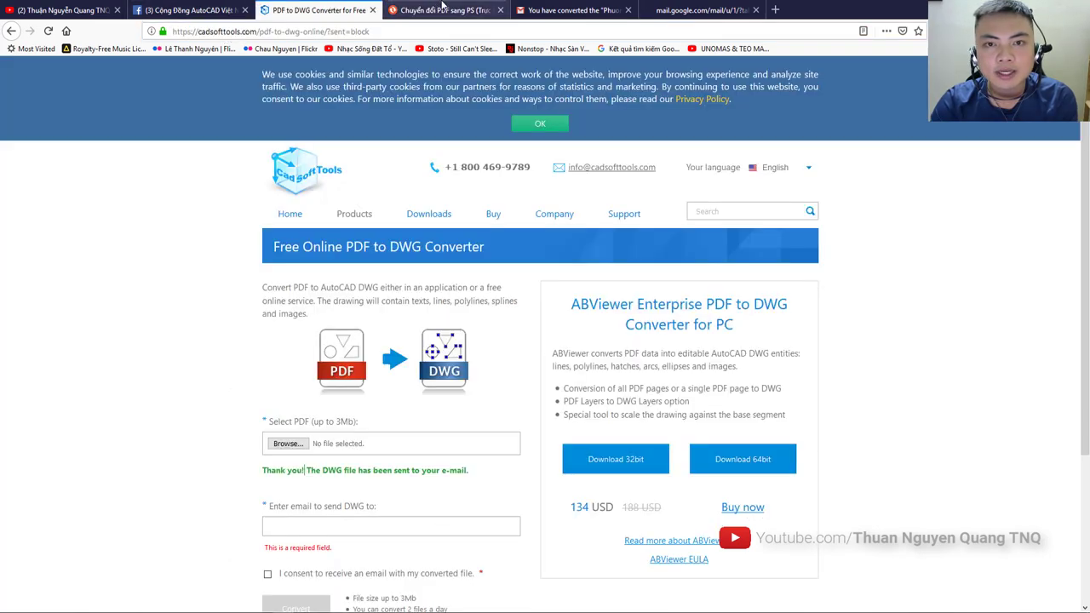
click(409, 7)
click(337, 6)
click(409, 7)
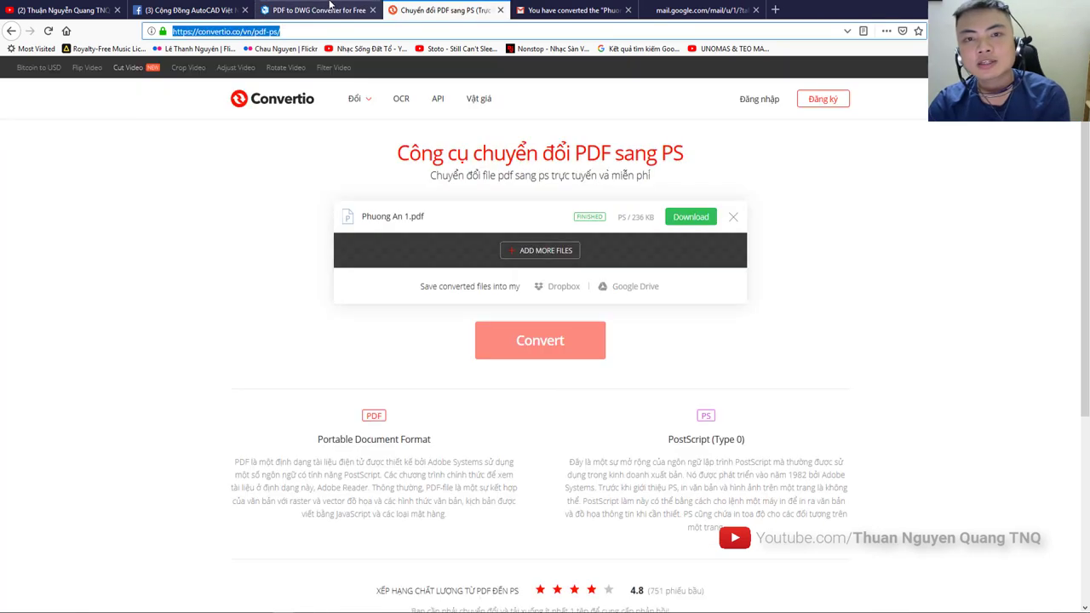
click(338, 7)
click(409, 7)
click(332, 7)
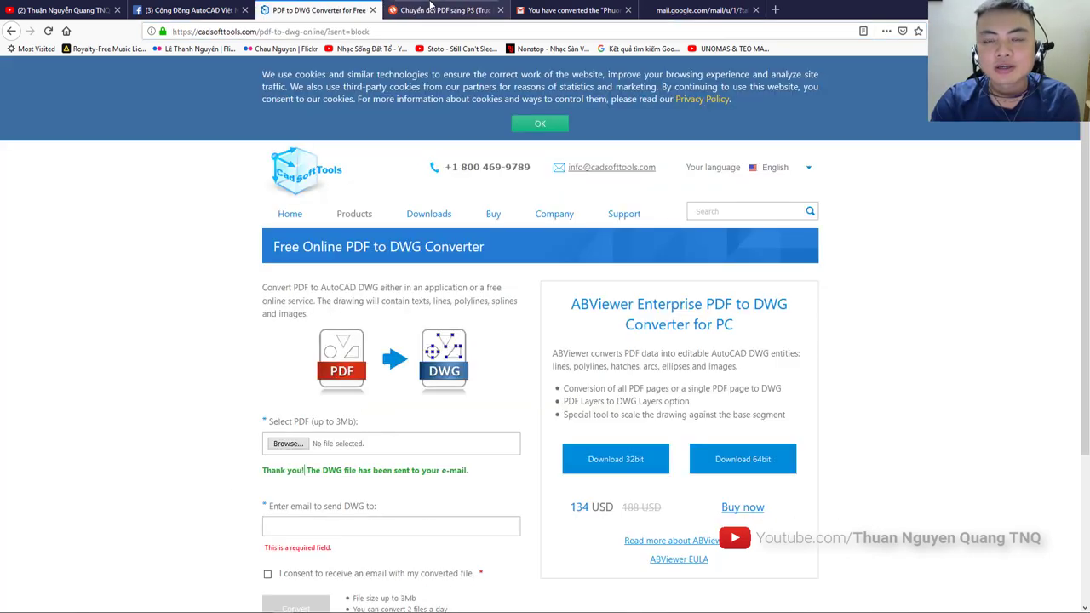
click(409, 7)
click(356, 7)
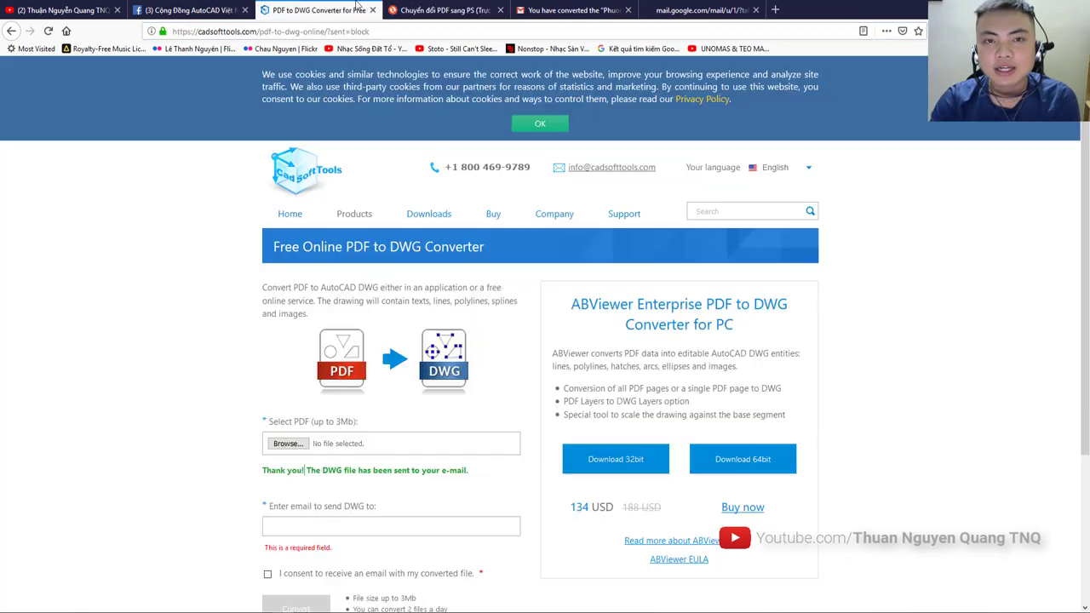
click(455, 10)
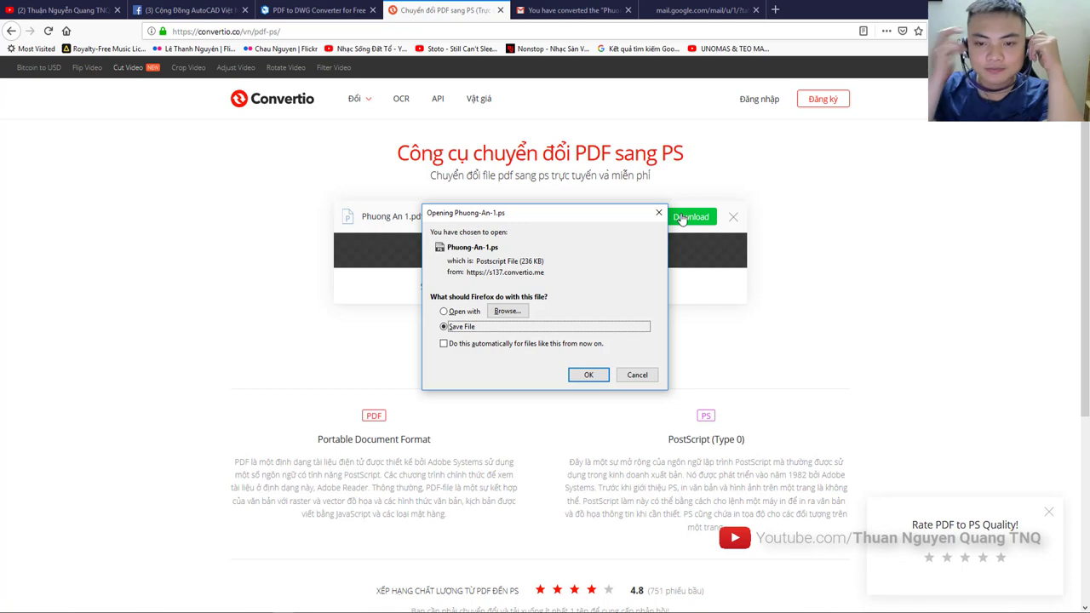
- Save Phuong-An-1.ps to disk and show it in the Downloads folder
click(583, 374)
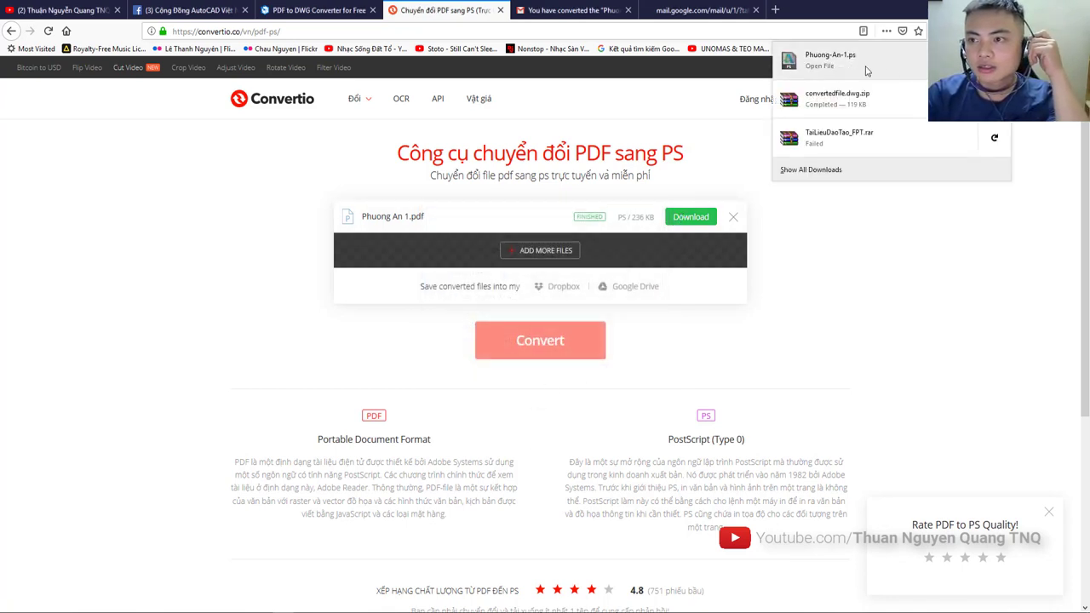
click(994, 61)
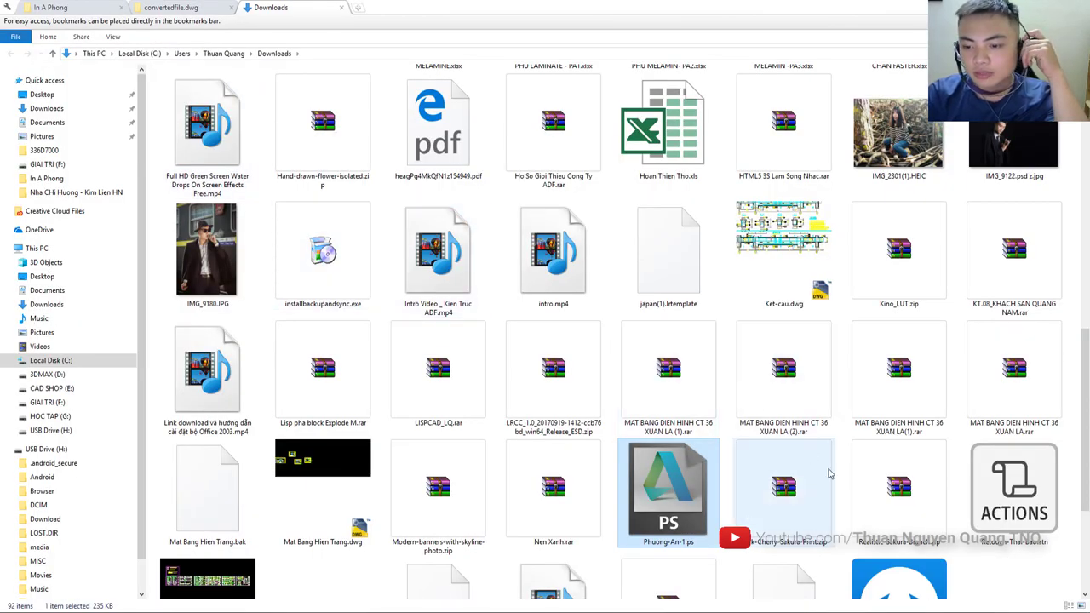
- Open Phuong-An-1.ps in Adobe Photoshop CC 2018 through Open with and More apps
right_click(684, 501)
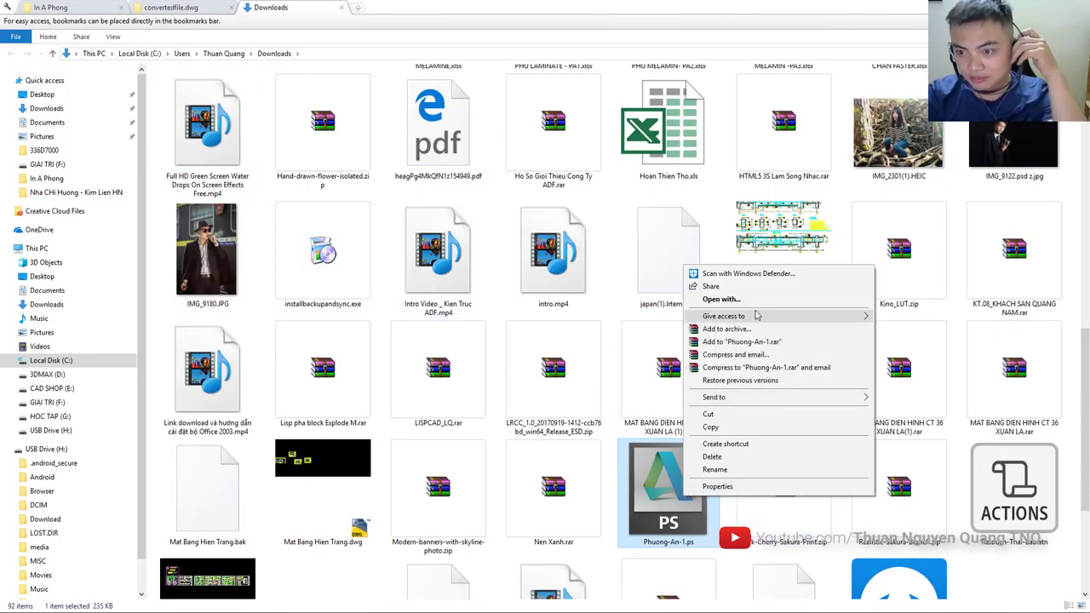
click(798, 301)
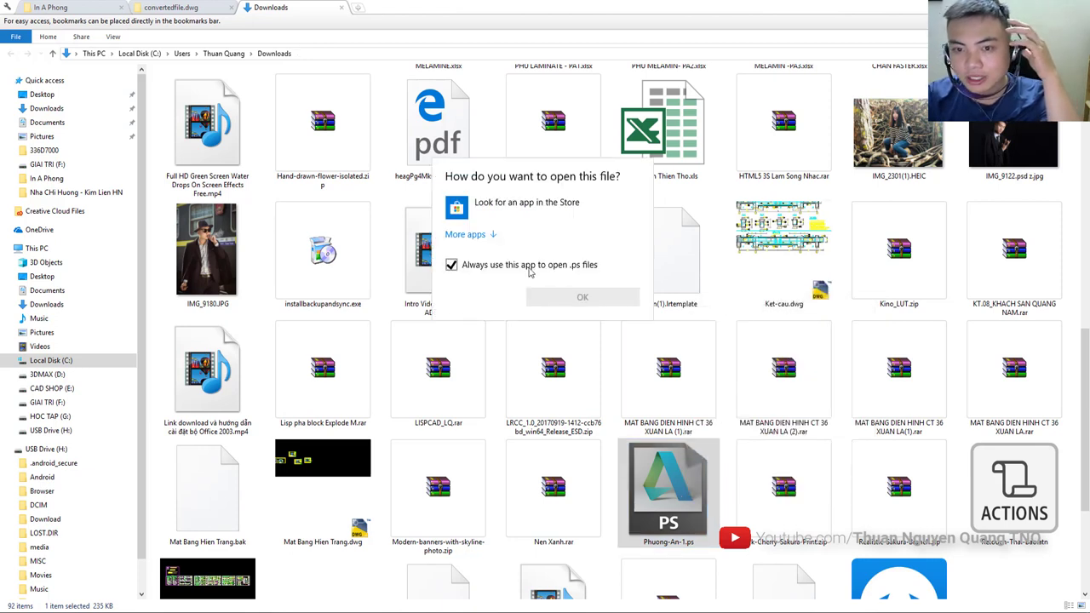
click(493, 235)
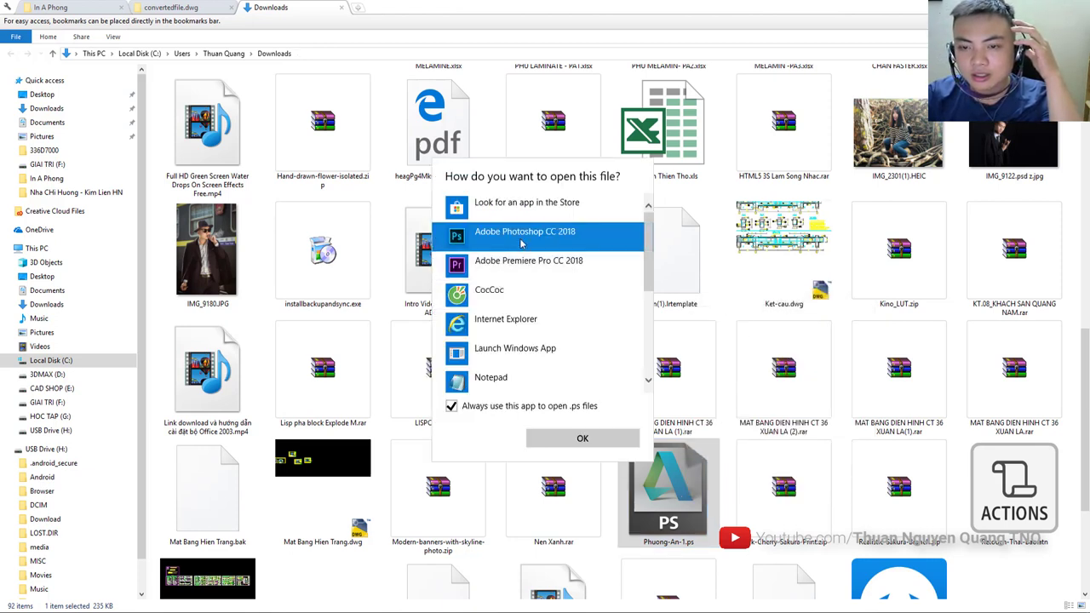
double_click(522, 243)
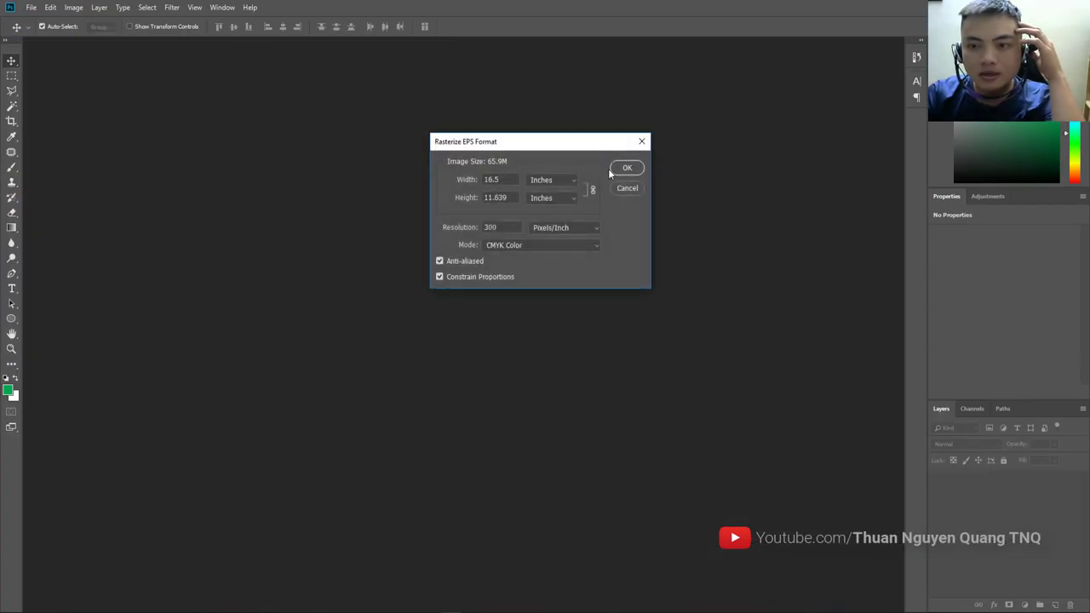
- Open Phuong-An-1.ps with the default rasterize settings, undoing a trial layer move
click(623, 169)
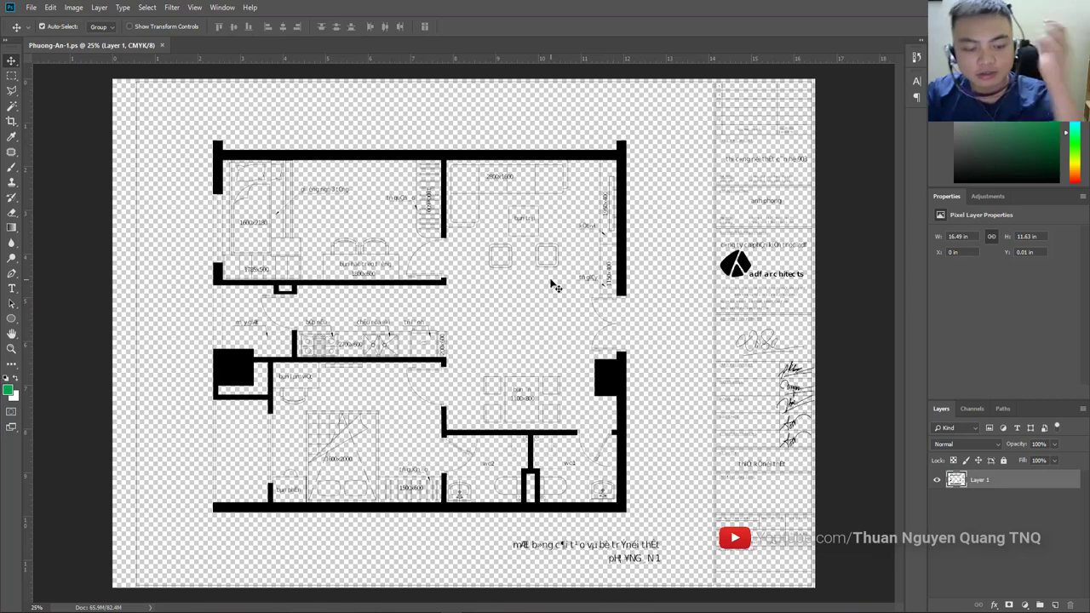
alt+scroll(478, 288, down, 3)
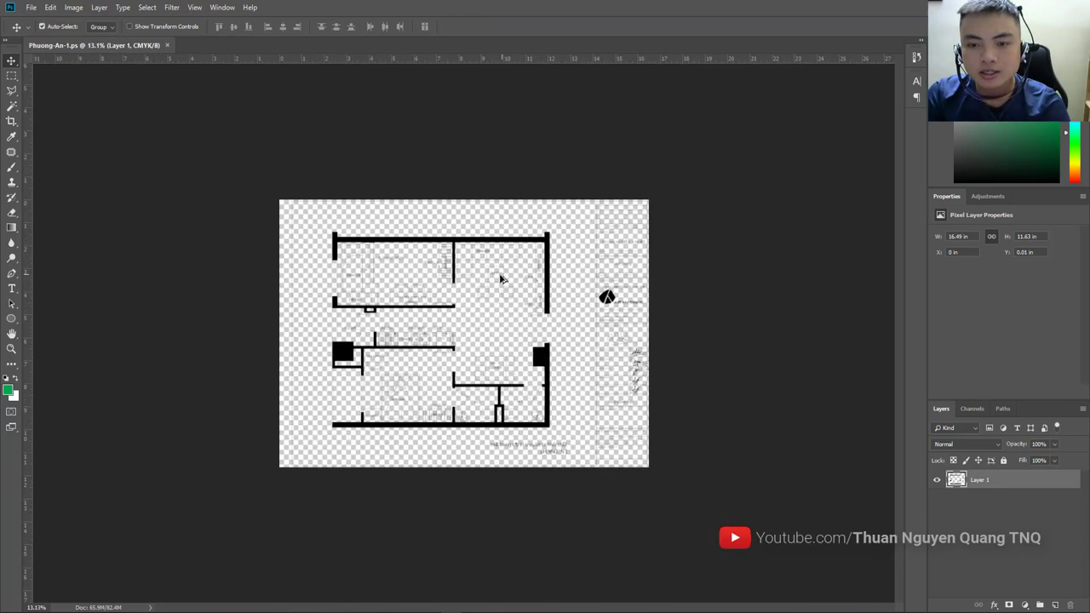
alt+scroll(511, 289, up, 3)
drag(601, 383, 608, 369)
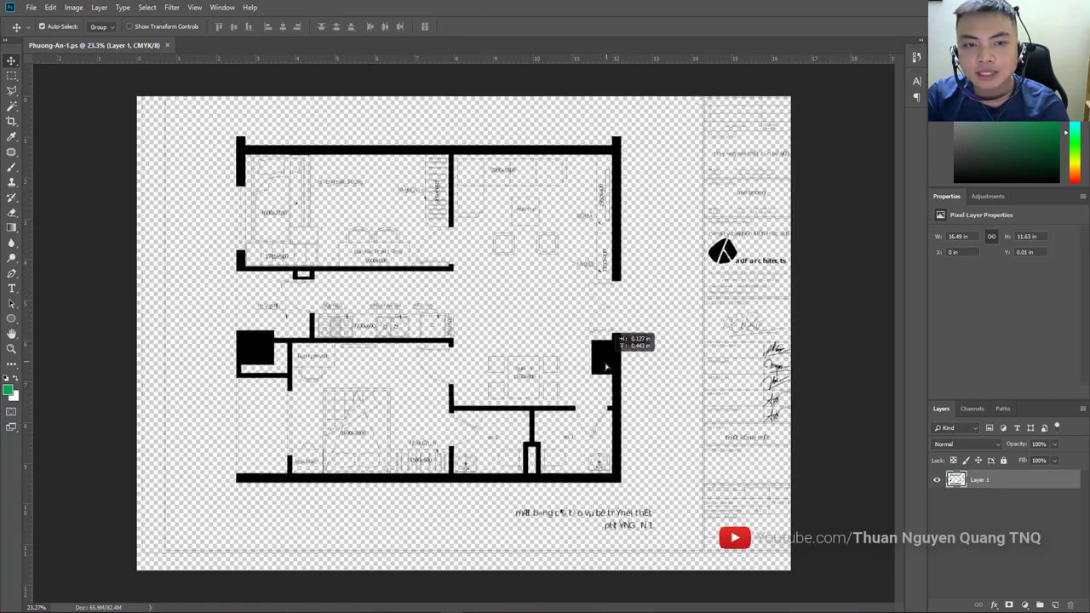
key(ctrl+z)
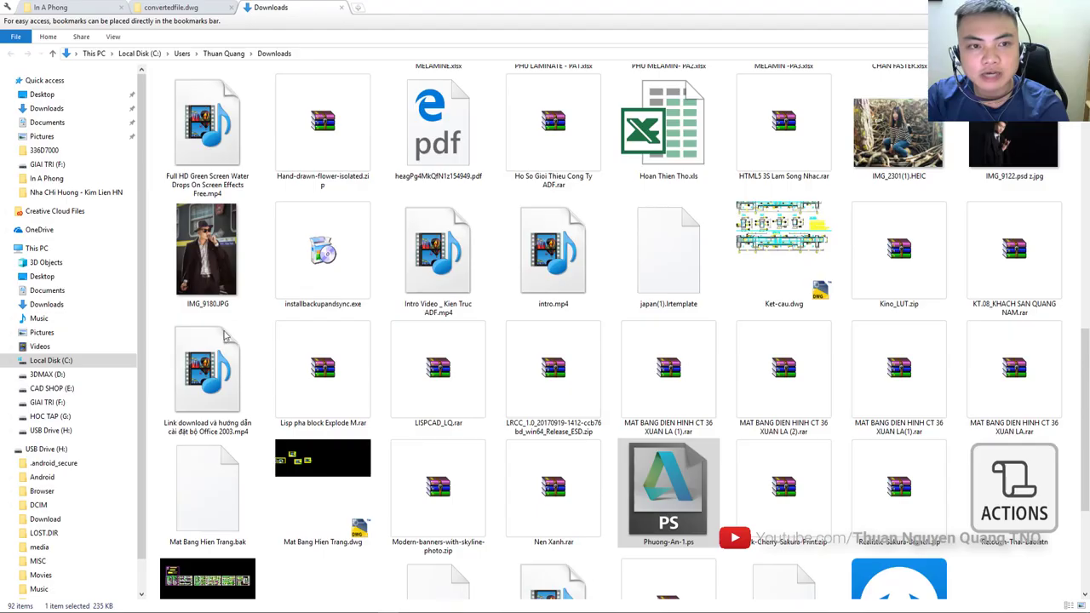
- Import Phuong An 1.pdf from the In A Phong folder into Photoshop and reposition its layer
click(172, 9)
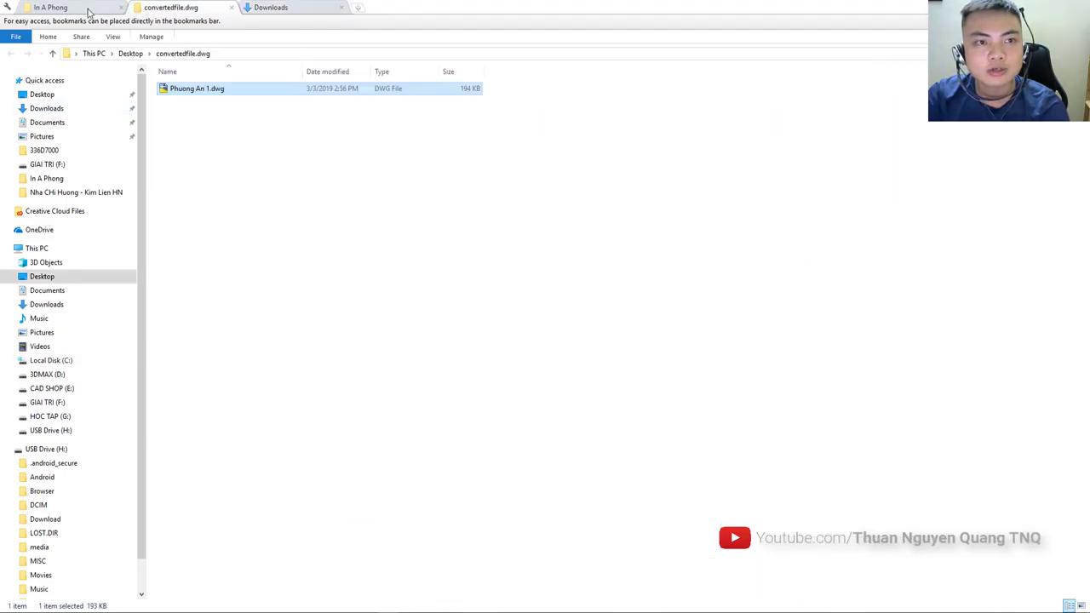
click(49, 7)
mouse_move(196, 96)
mouse_down()
mouse_move(358, 549)
mouse_move(253, 41)
mouse_up()
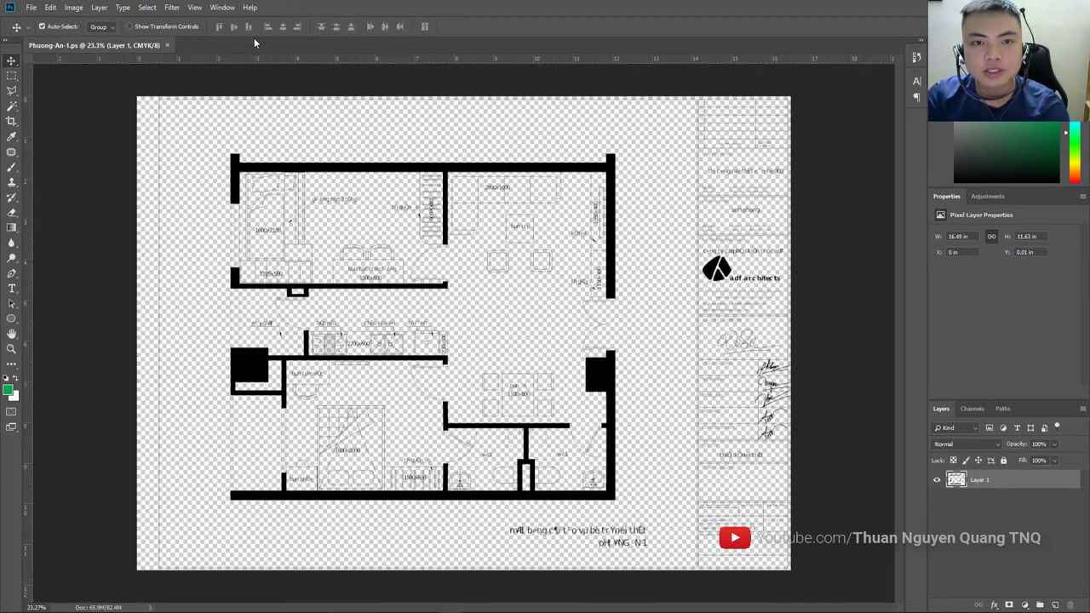
click(671, 350)
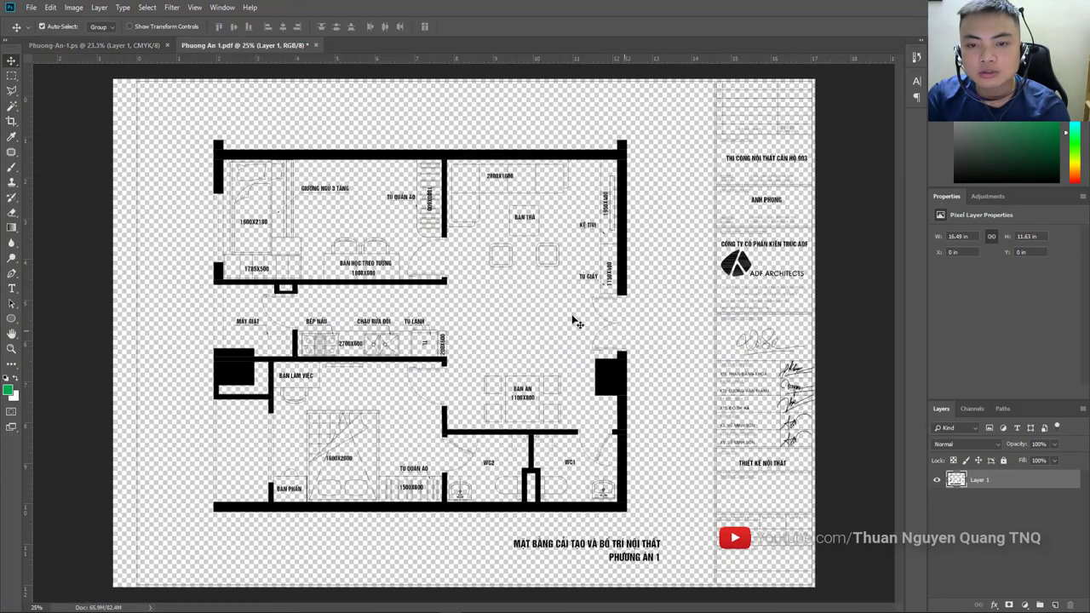
alt+scroll(562, 308, down, 2)
mouse_move(634, 260)
mouse_down()
mouse_move(562, 281)
mouse_move(600, 253)
mouse_up()
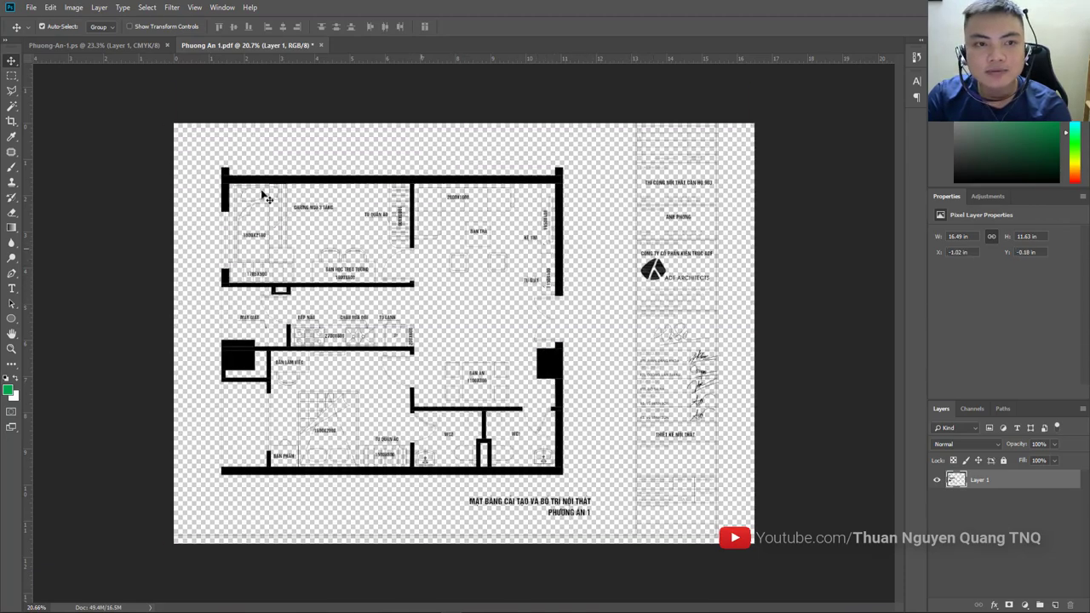
- Shift the converted Phuong-An-1.ps layer back into place and zoom over its garbled labels
click(85, 46)
drag(337, 186, 235, 192)
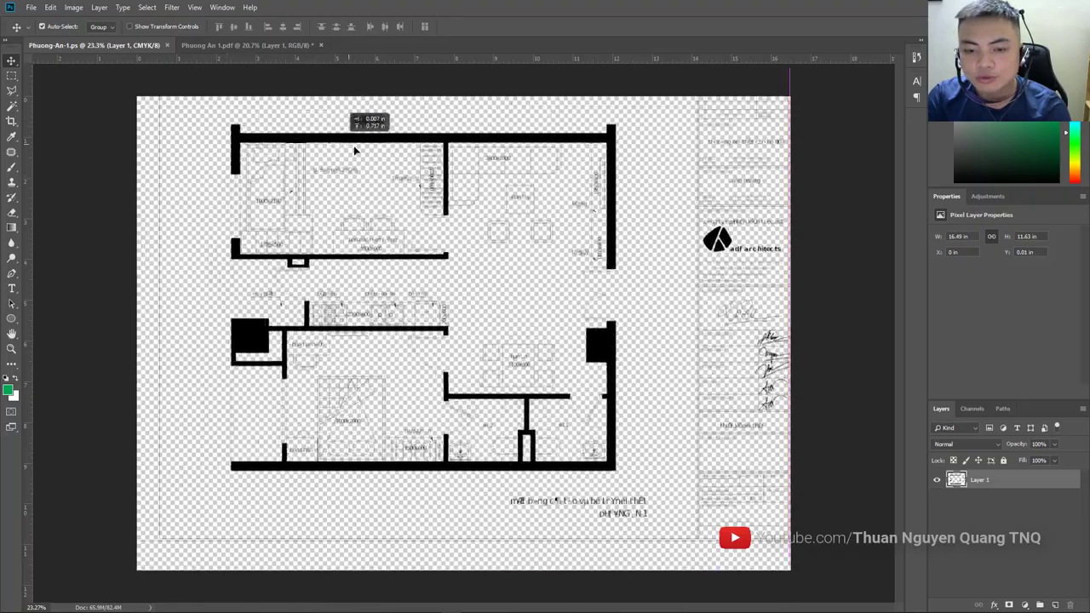
drag(236, 192, 345, 137)
alt+scroll(392, 511, up, 5)
alt+scroll(404, 460, up, 3)
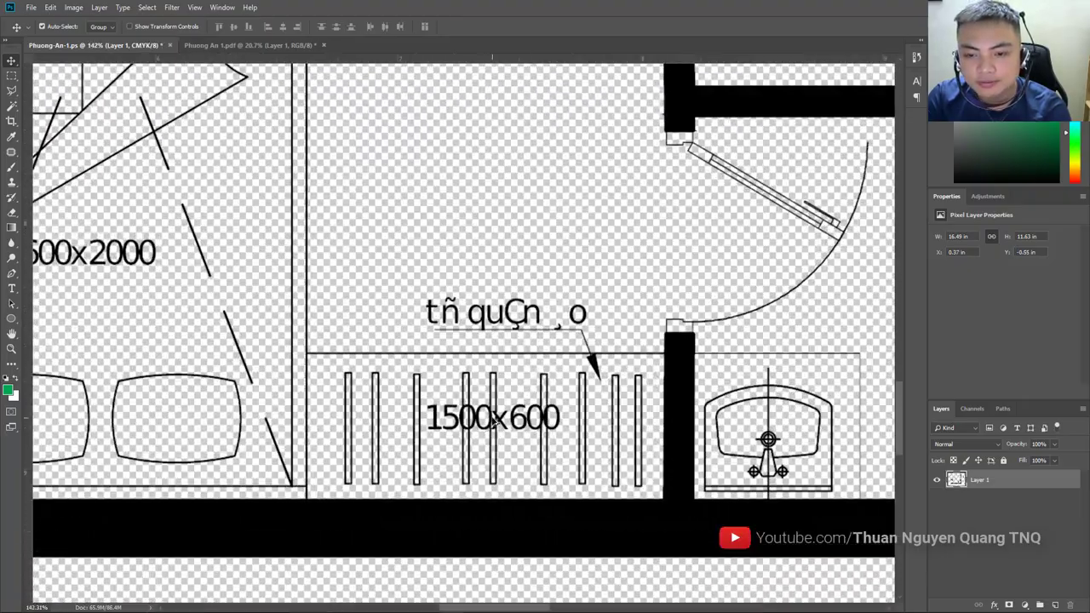
alt+scroll(494, 419, down, 5)
alt+scroll(596, 477, up, 2)
alt+scroll(607, 484, up, 1)
alt+scroll(607, 484, down, 1)
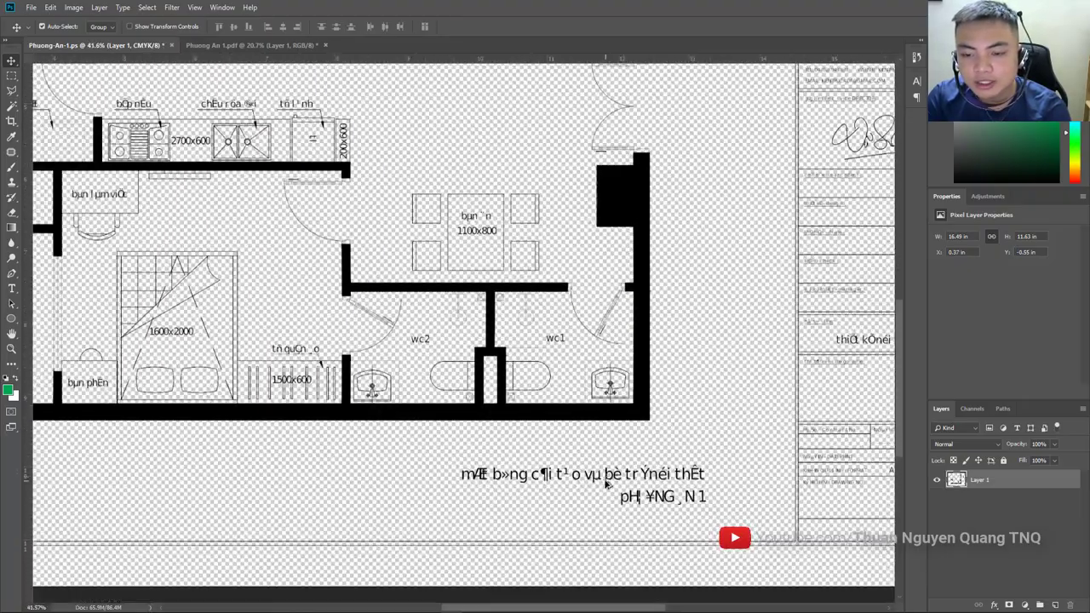
alt+scroll(607, 484, down, 2)
alt+scroll(287, 409, up, 2)
alt+scroll(321, 326, up, 2)
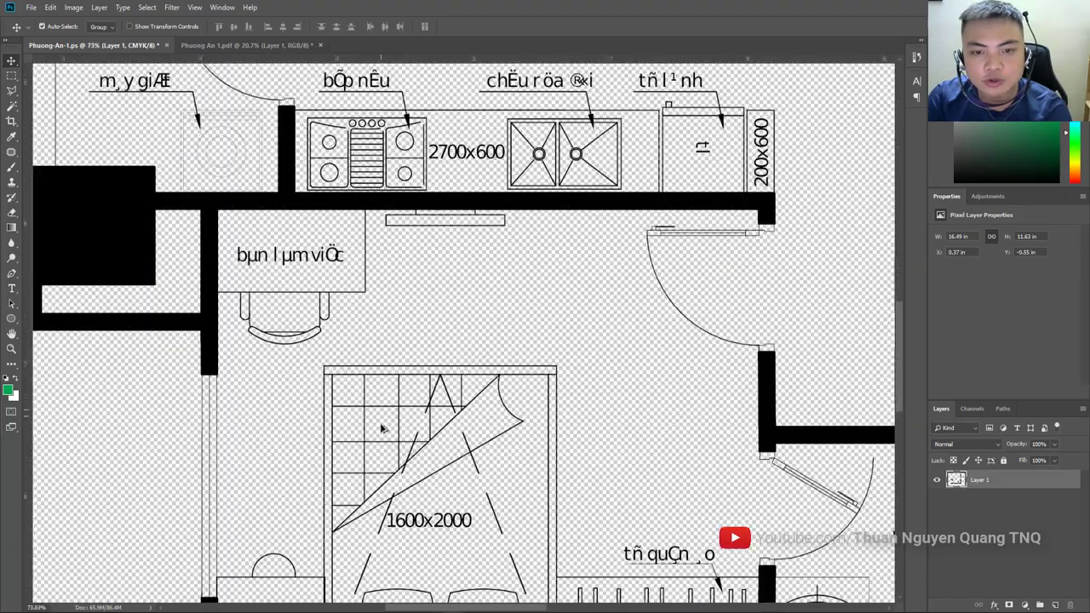
alt+scroll(369, 290, down, 3)
alt+scroll(367, 289, up, 2)
alt+scroll(365, 290, up, 2)
alt+scroll(364, 290, up, 2)
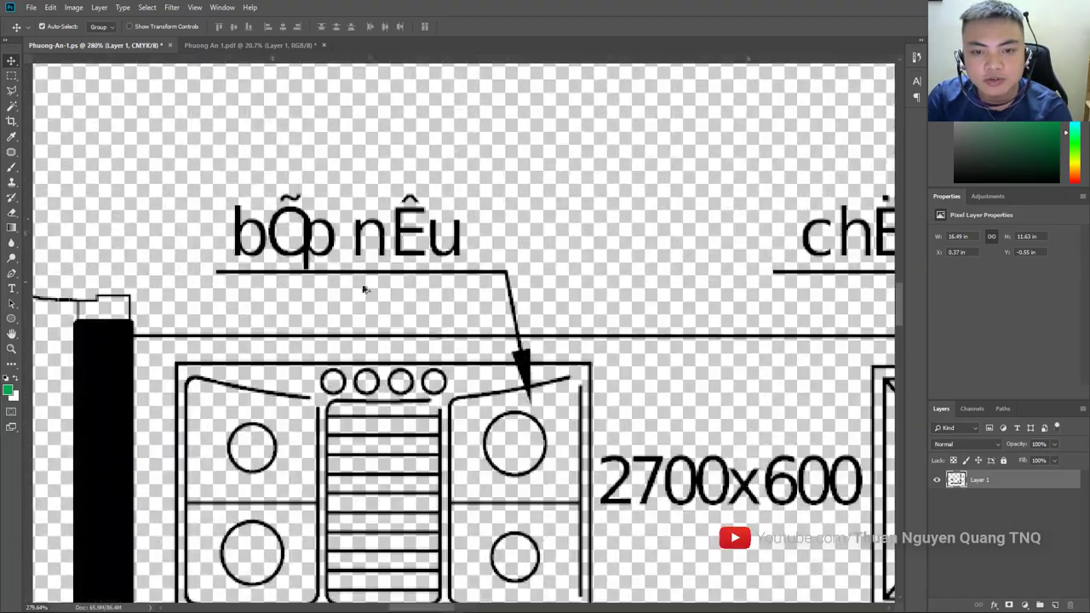
alt+scroll(364, 290, down, 2)
alt+scroll(364, 291, down, 5)
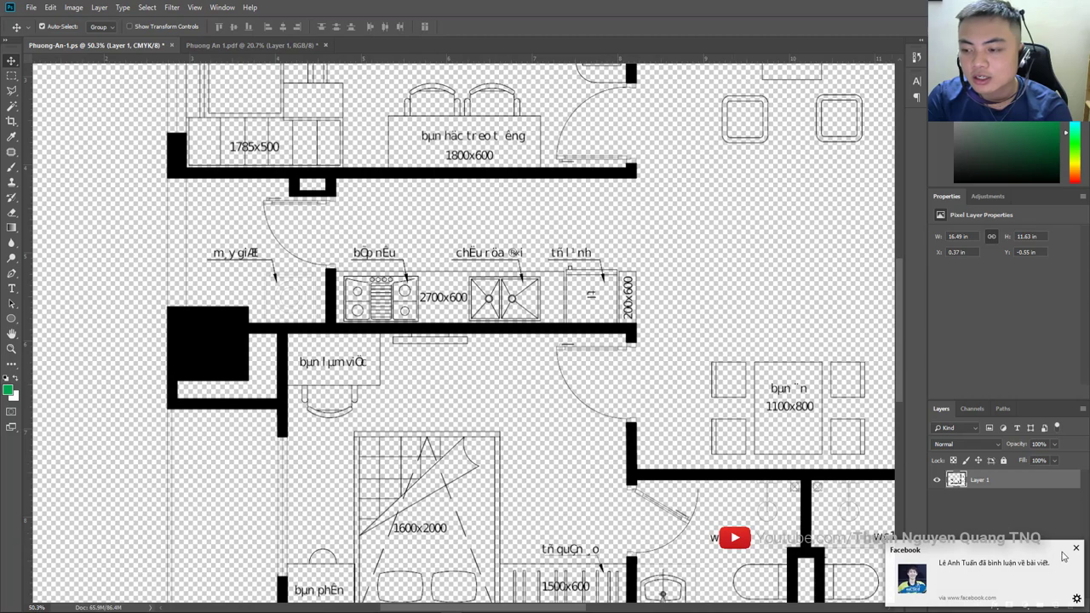
click(1076, 548)
- Zoom around the original Phuong An 1.pdf's readable room labels, then return to the Convertio page
click(269, 45)
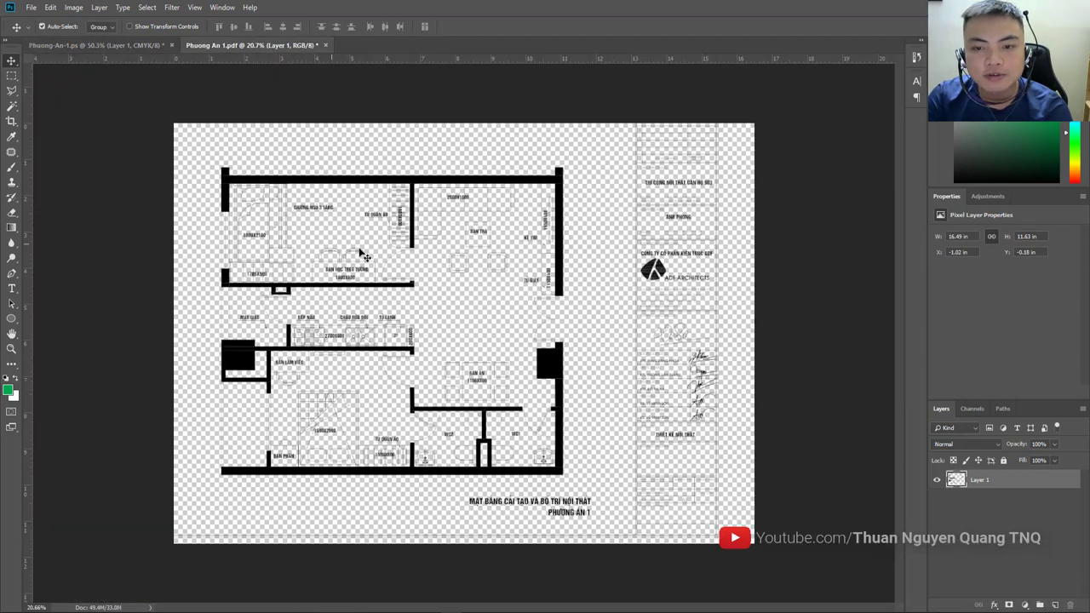
alt+scroll(465, 270, up, 3)
alt+scroll(465, 271, up, 2)
alt+scroll(465, 271, up, 2)
alt+scroll(465, 271, up, 1)
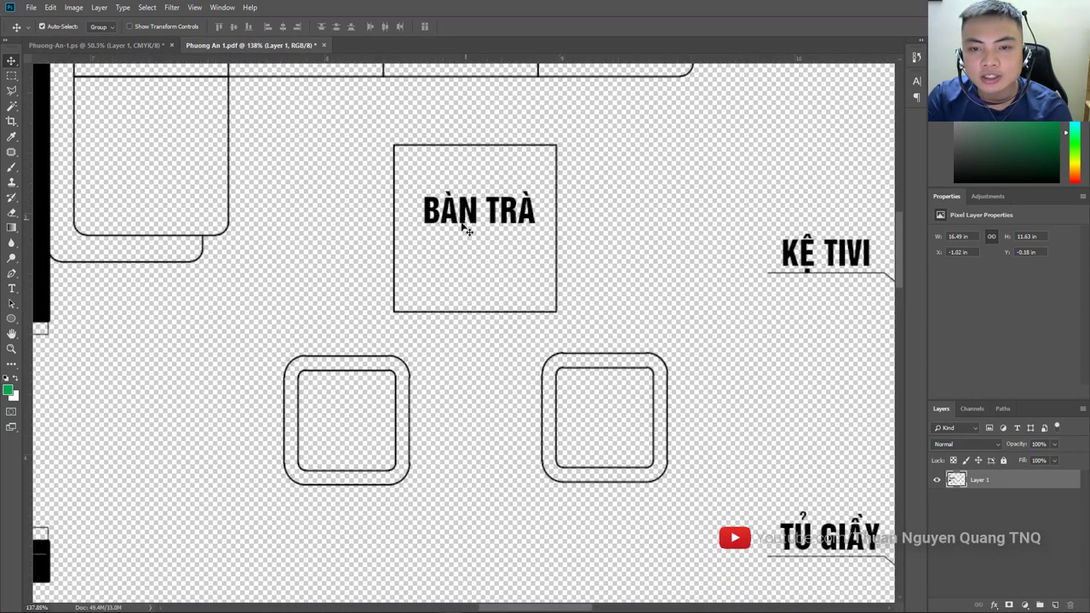
alt+scroll(467, 212, down, 2)
alt+scroll(463, 231, down, 2)
alt+scroll(297, 331, up, 1)
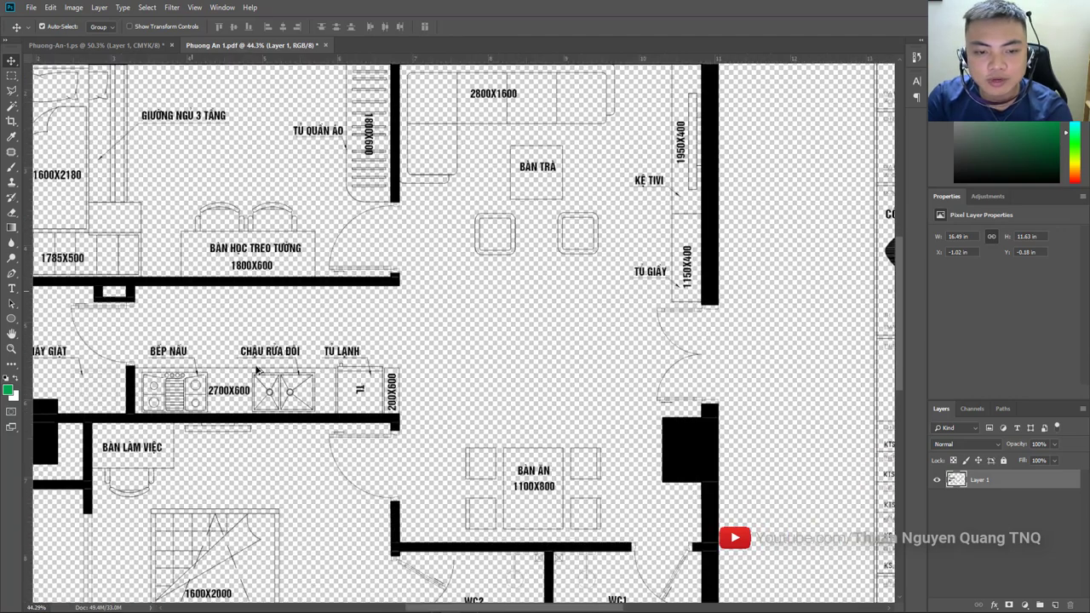
alt+scroll(297, 330, down, 2)
alt+scroll(220, 320, up, 2)
alt+scroll(226, 294, up, 2)
alt+scroll(226, 290, up, 1)
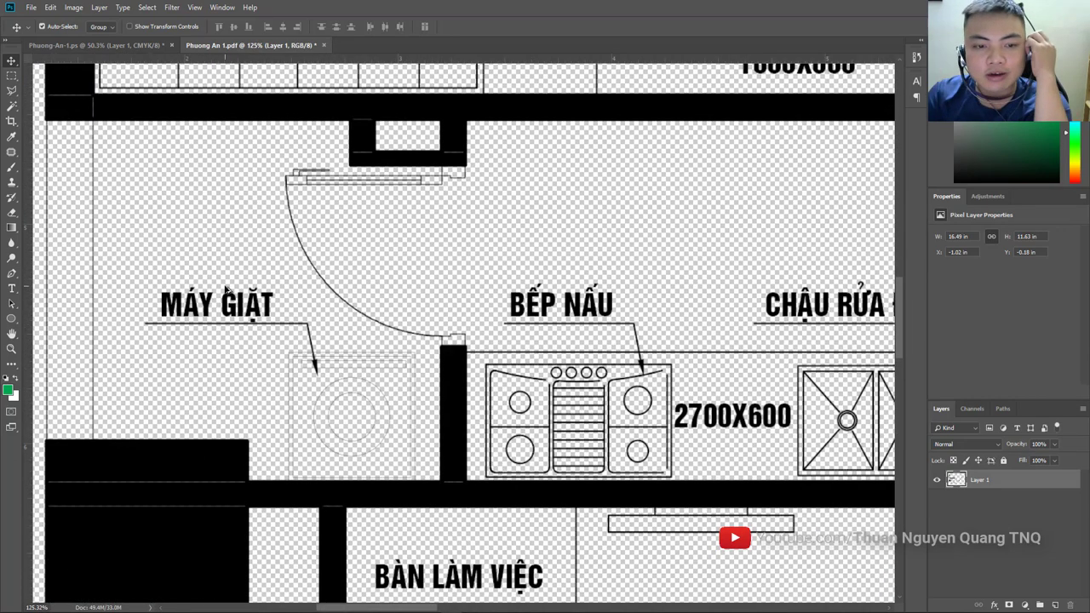
alt+scroll(365, 338, down, 3)
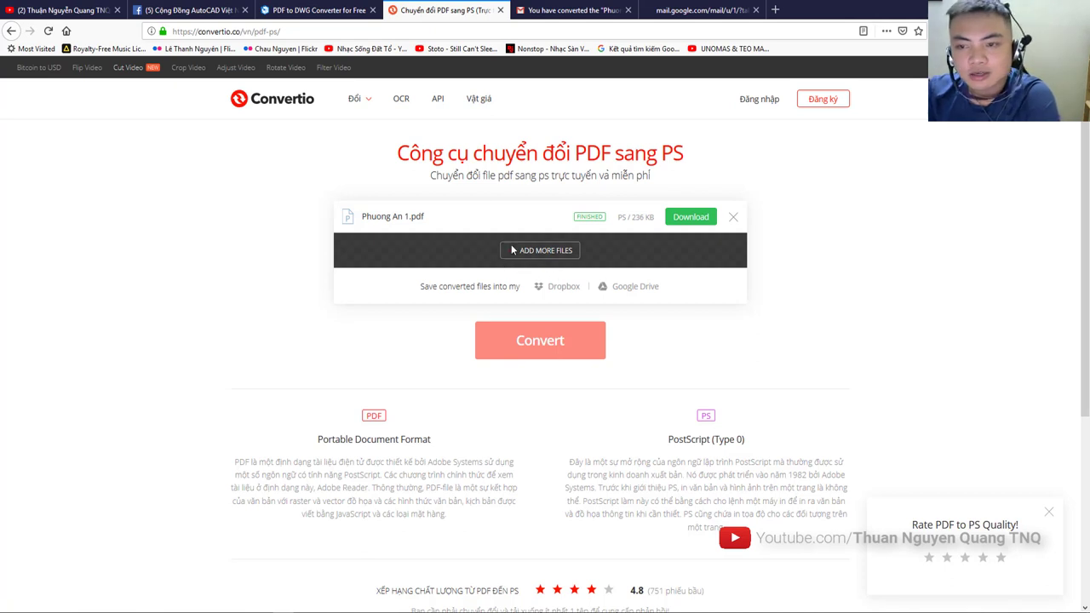
click(538, 253)
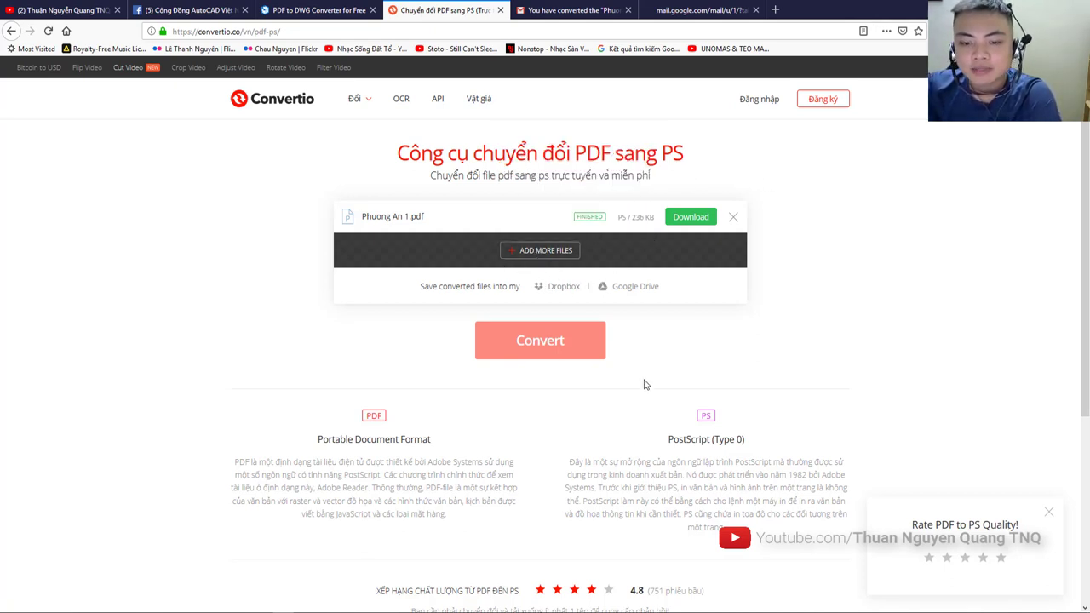
- In AutoCAD, close the Properties palette and crossing-select the door arcs in Drawing1, then deselect
click(349, 567)
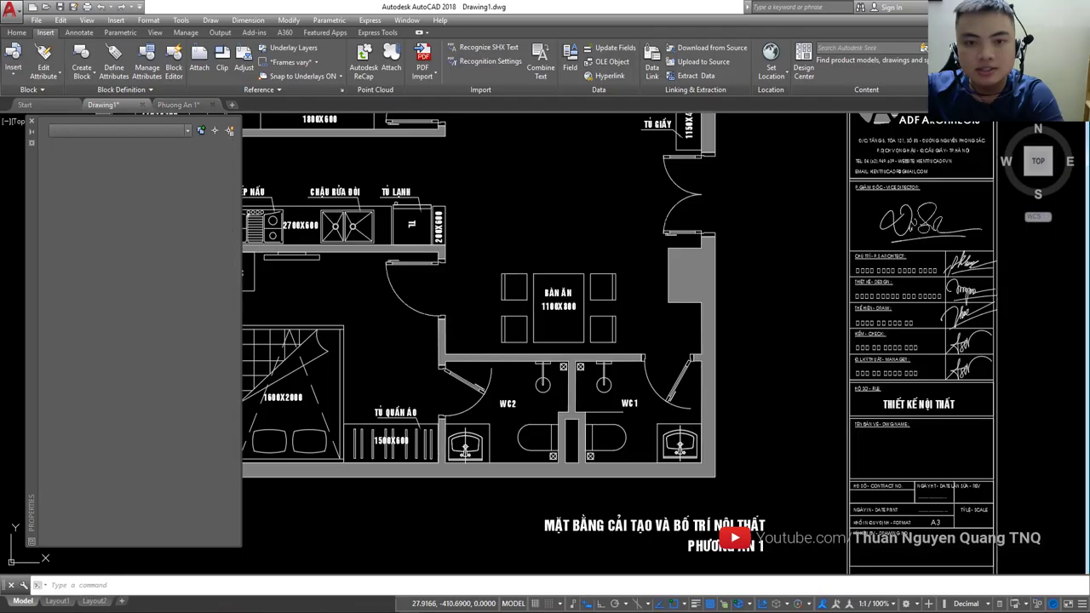
click(32, 121)
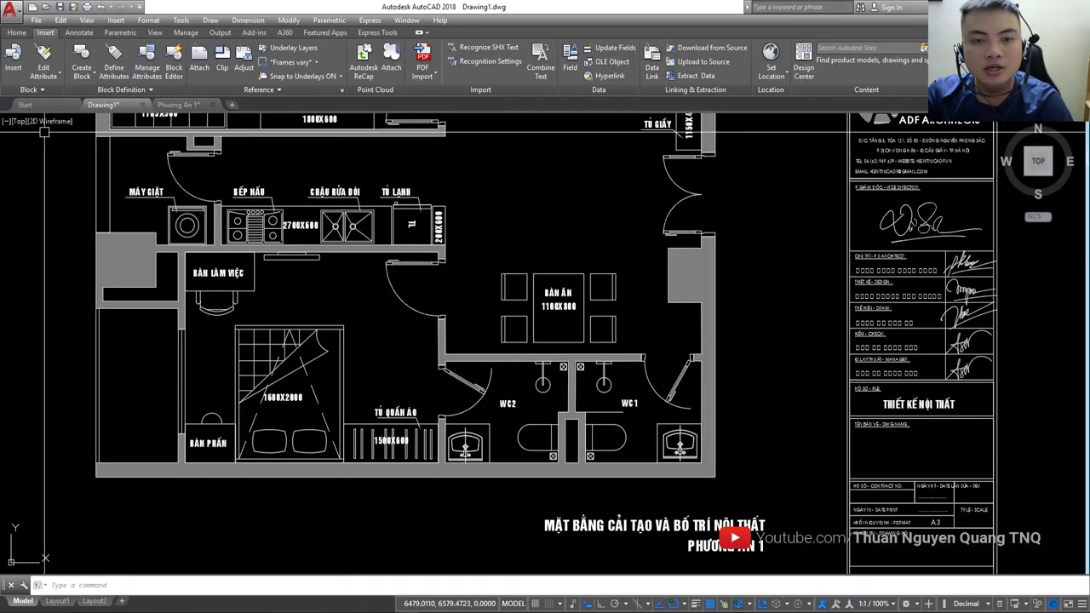
scroll(479, 303, down, 5)
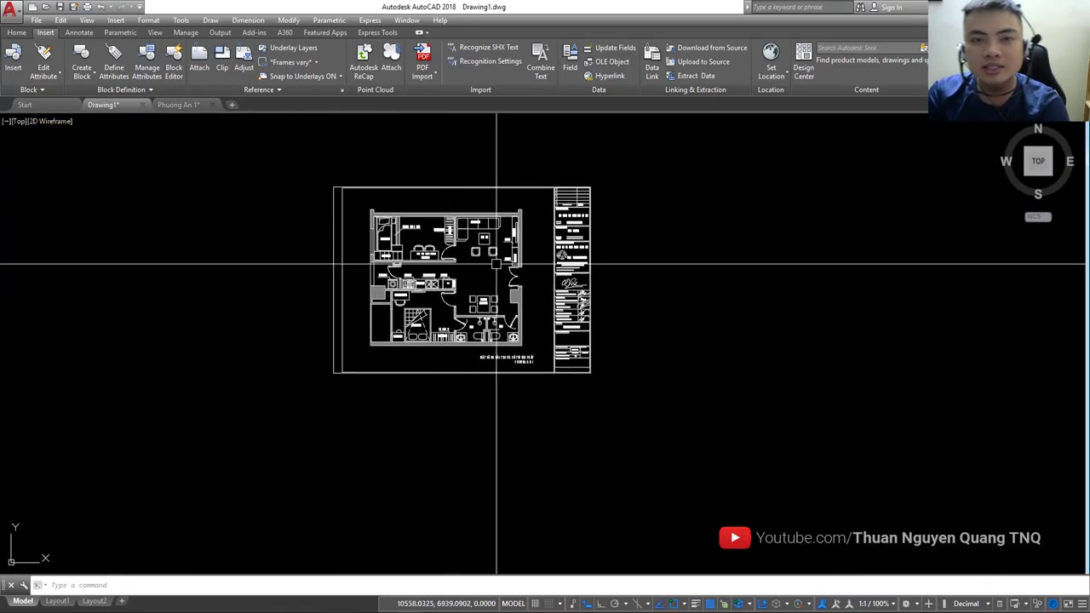
scroll(515, 277, up, 3)
scroll(515, 277, up, 5)
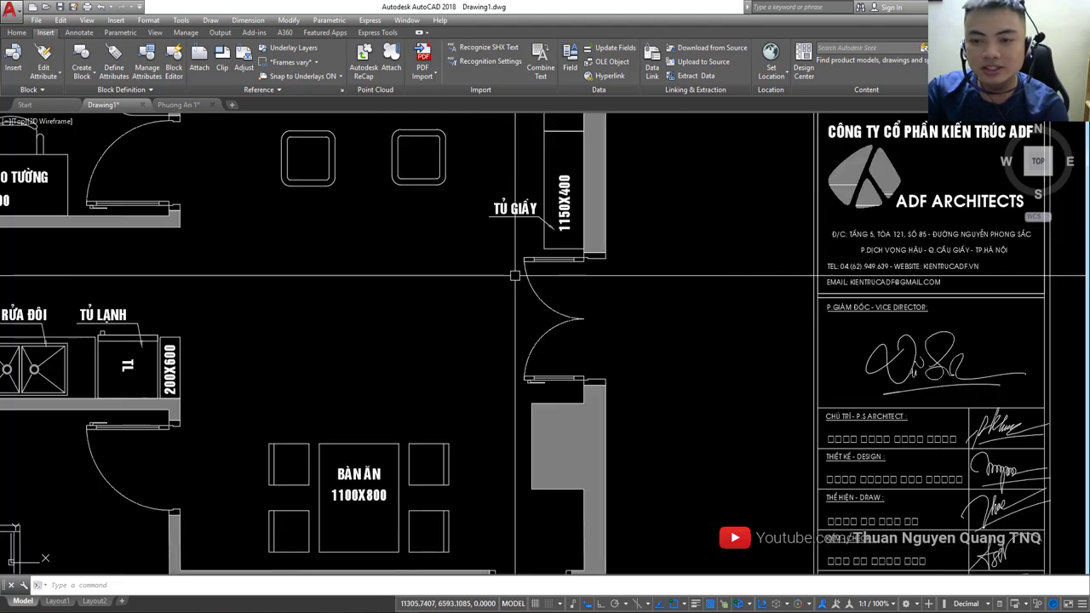
scroll(516, 277, up, 3)
click(624, 288)
click(505, 373)
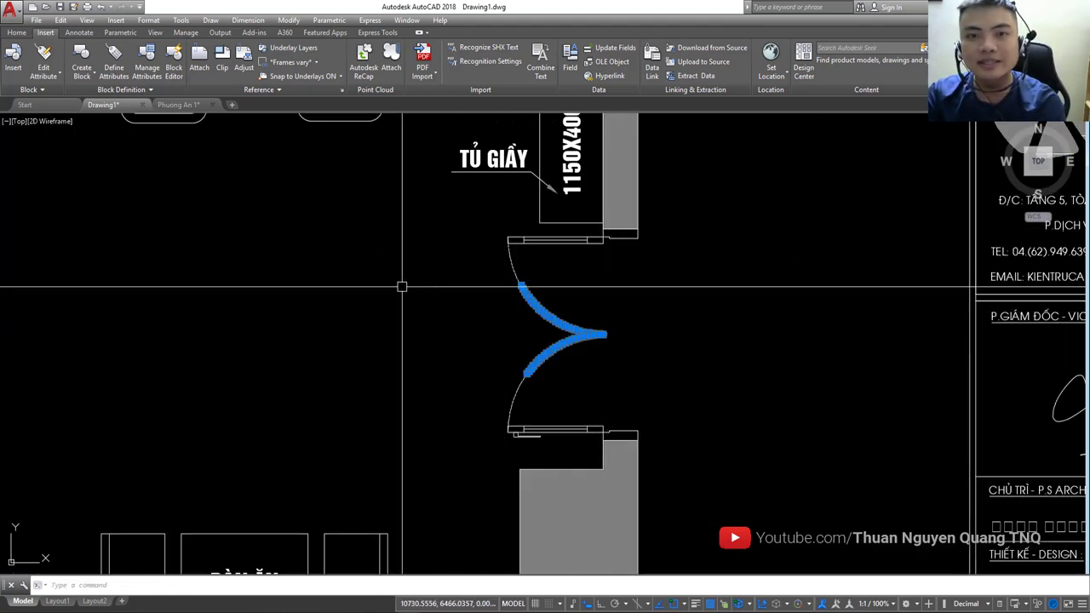
key(Escape)
- Frame the whole Drawing1 sheet in view, then bring up the Phuong An 1 drawing
scroll(399, 303, down, 5)
middle_drag(398, 303, 545, 341)
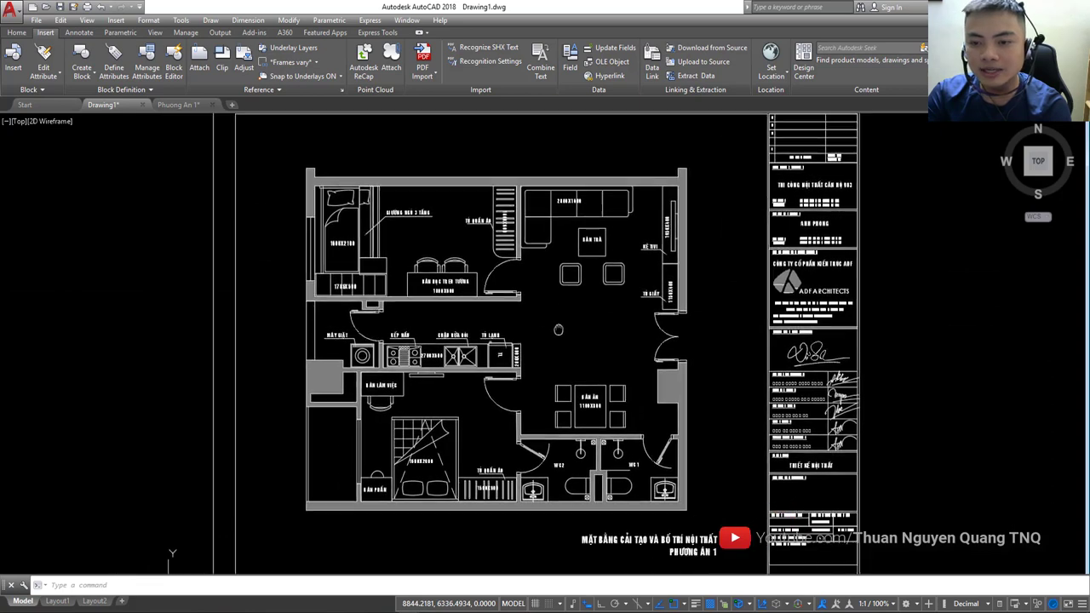
scroll(612, 326, down, 3)
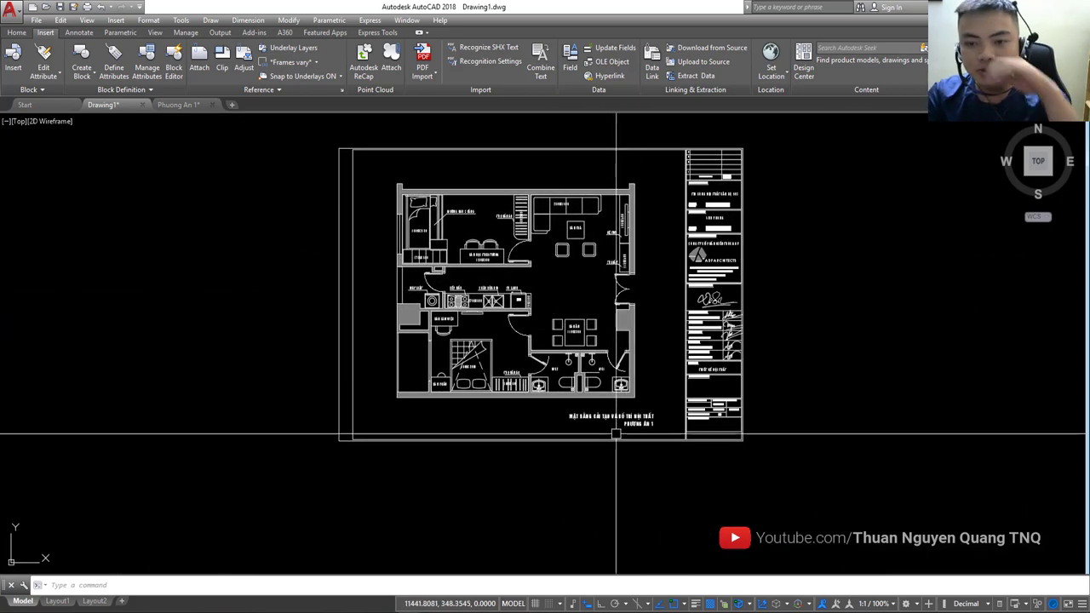
middle_drag(428, 247, 341, 264)
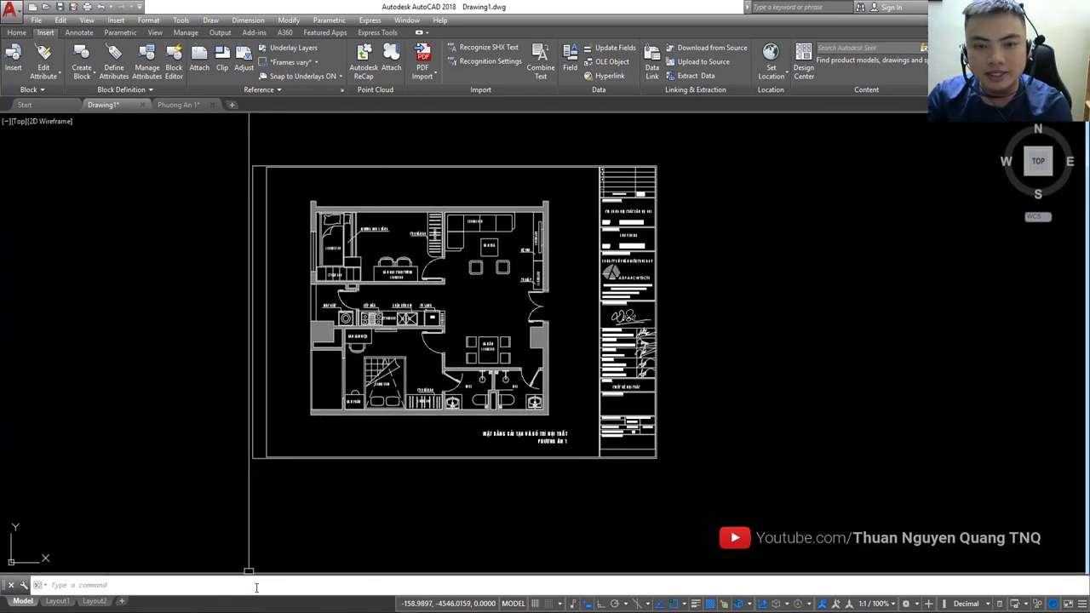
click(181, 104)
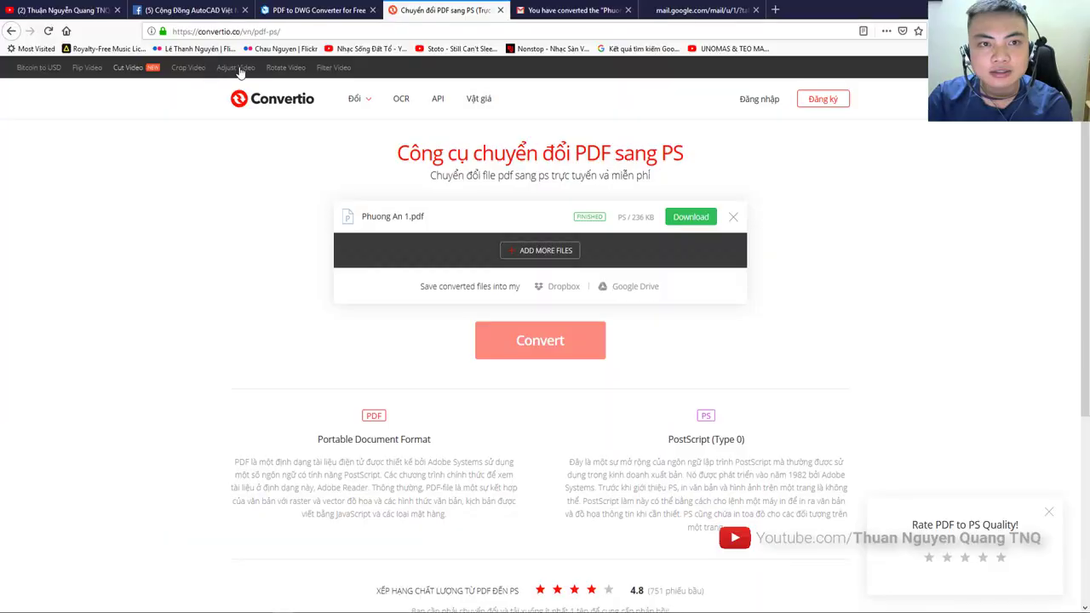
- Show the PDF-to-DWG converter page, highlighting the cadsofttools.com web address
click(353, 7)
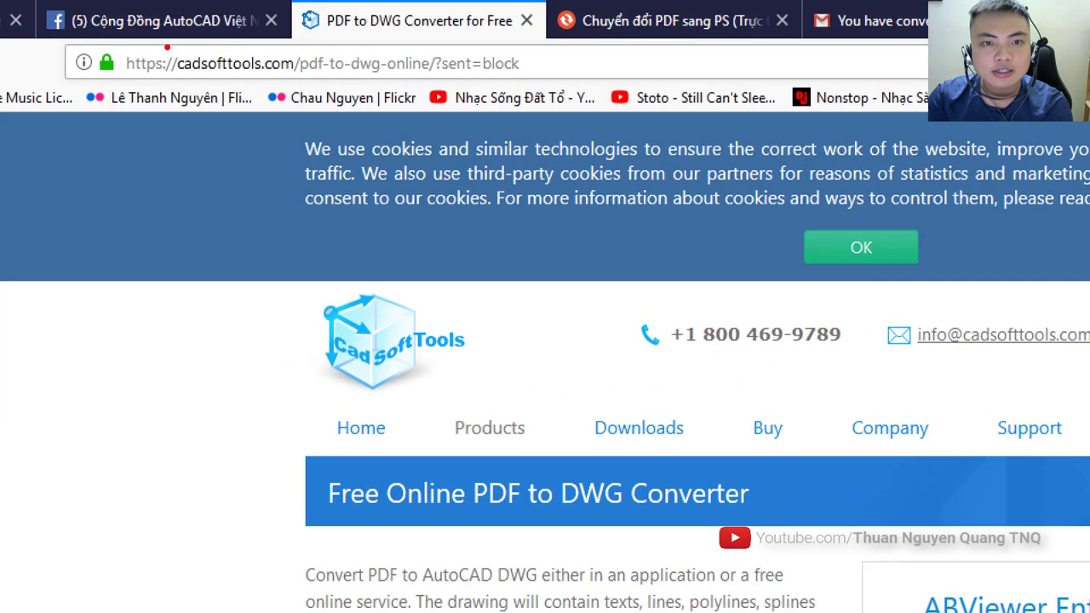
ctrl+drag(168, 48, 287, 79)
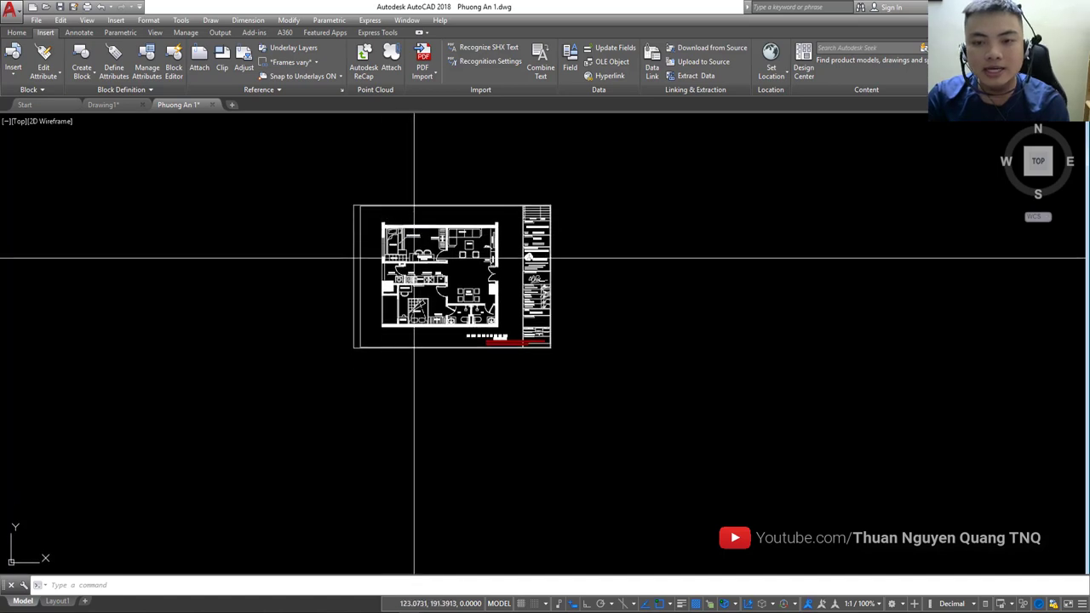
scroll(414, 258, up, 6)
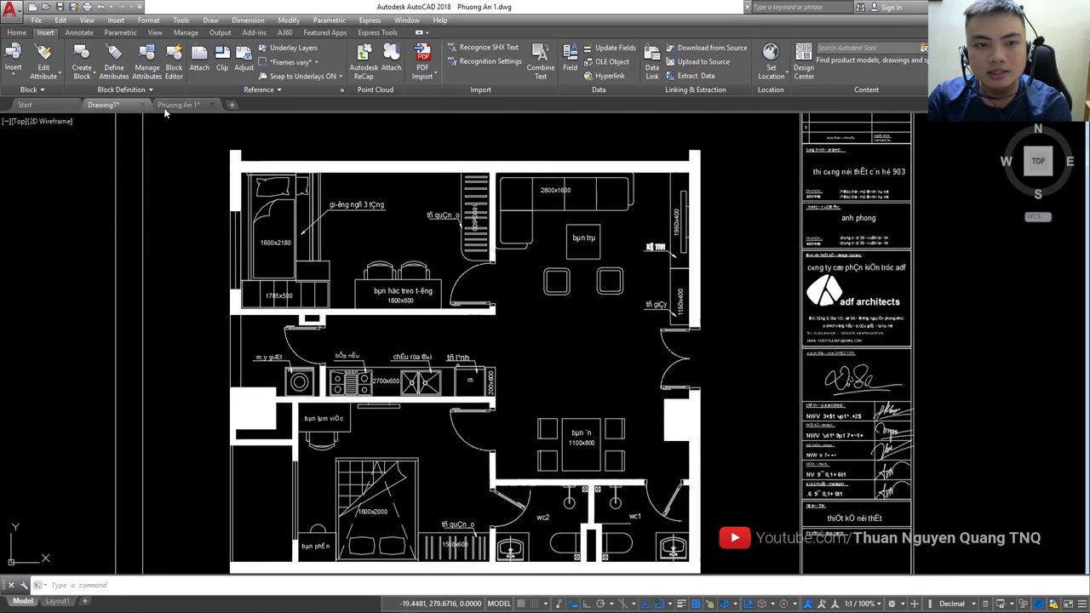
- Flip between Drawing1 and Phuong An 1, panning and zooming the Drawing1 sheet
click(102, 104)
click(178, 104)
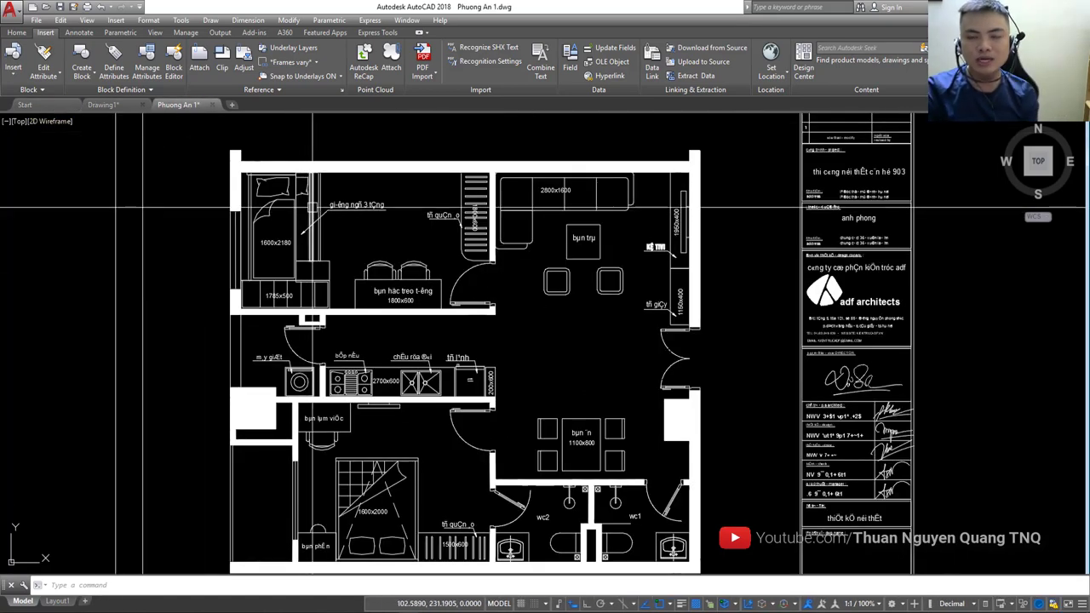
scroll(343, 179, down, 8)
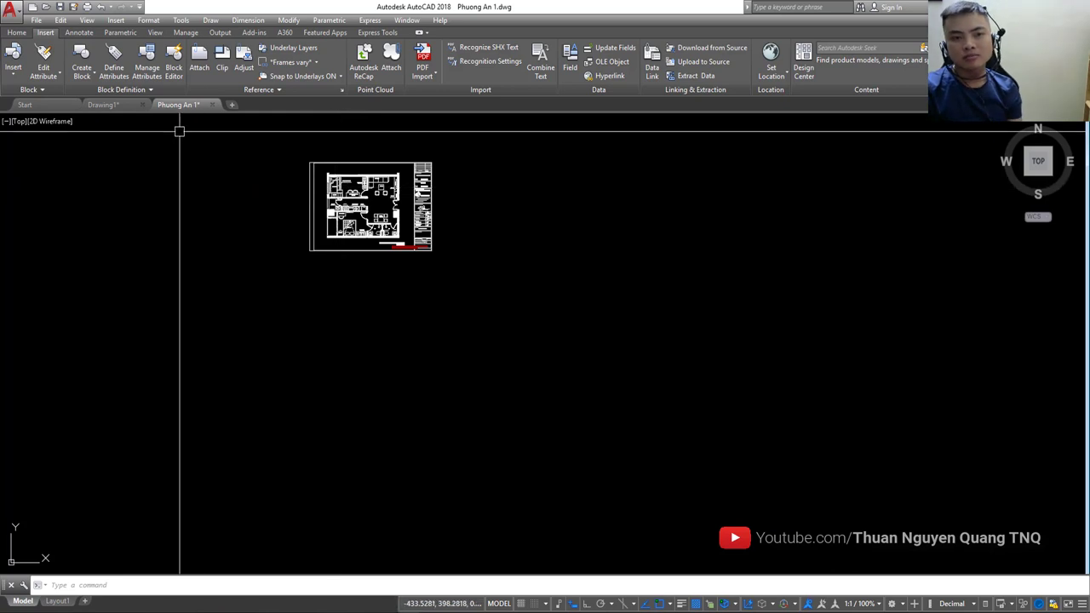
click(105, 108)
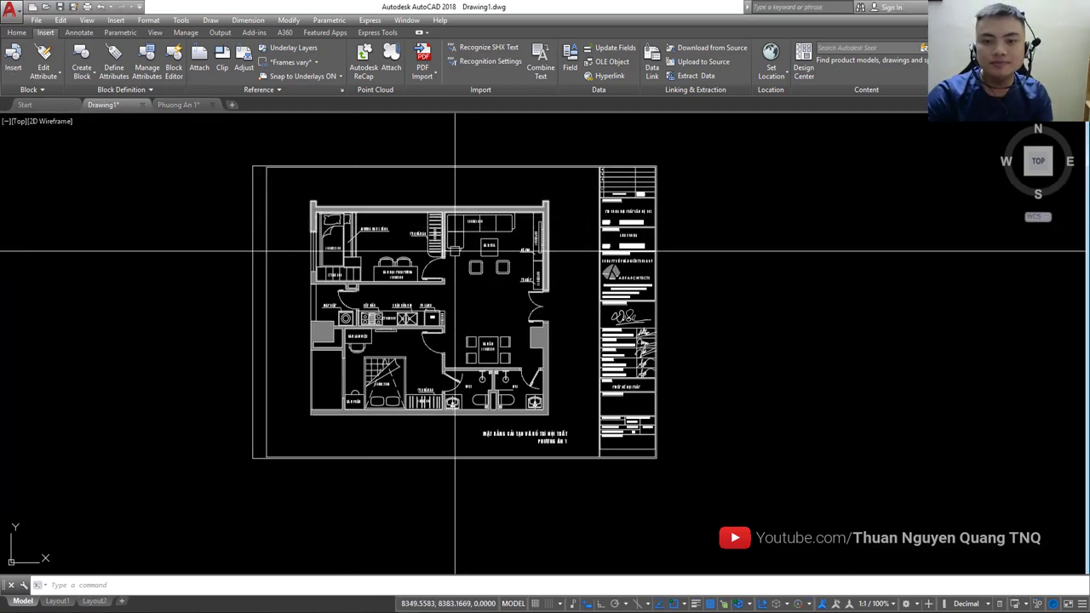
middle_drag(454, 251, 438, 276)
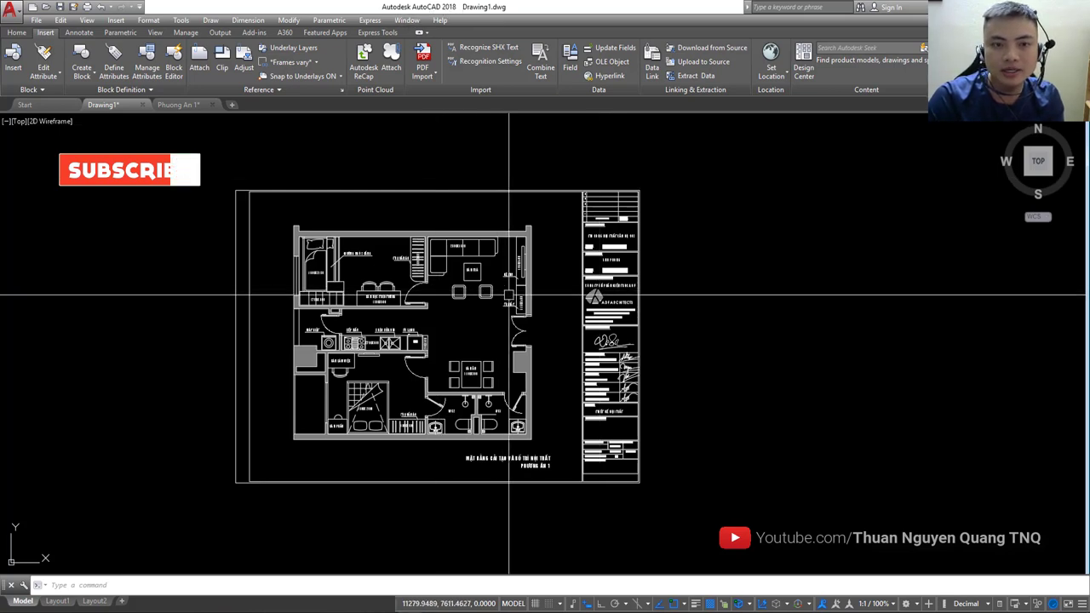
scroll(388, 290, up, 1)
scroll(388, 290, up, 5)
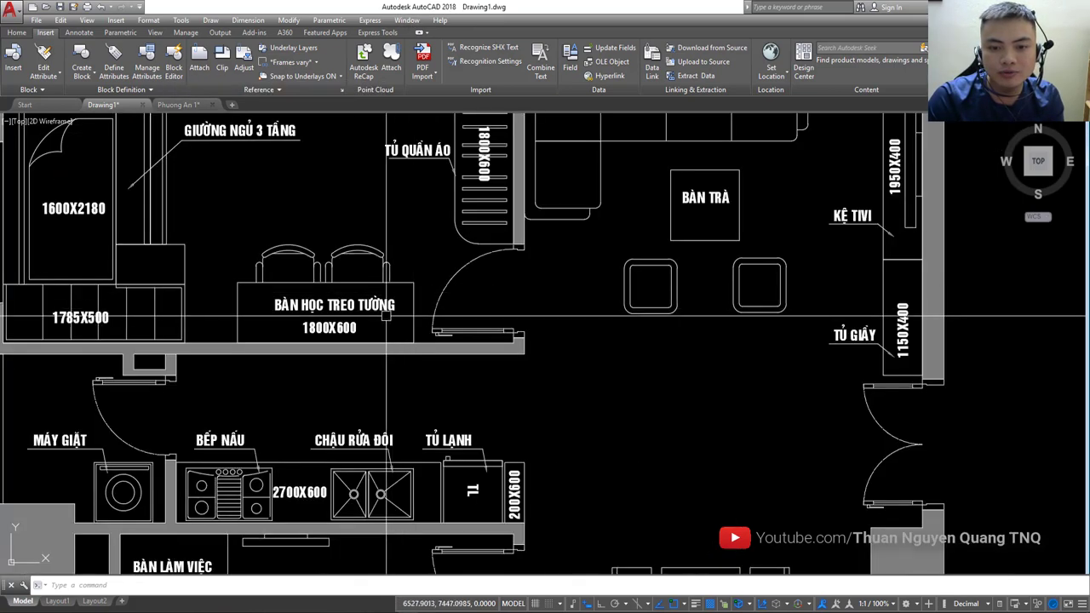
- Zoom in on the Phuong An 1 floor plan, then compare it against Drawing1 again
click(178, 104)
scroll(372, 315, up, 5)
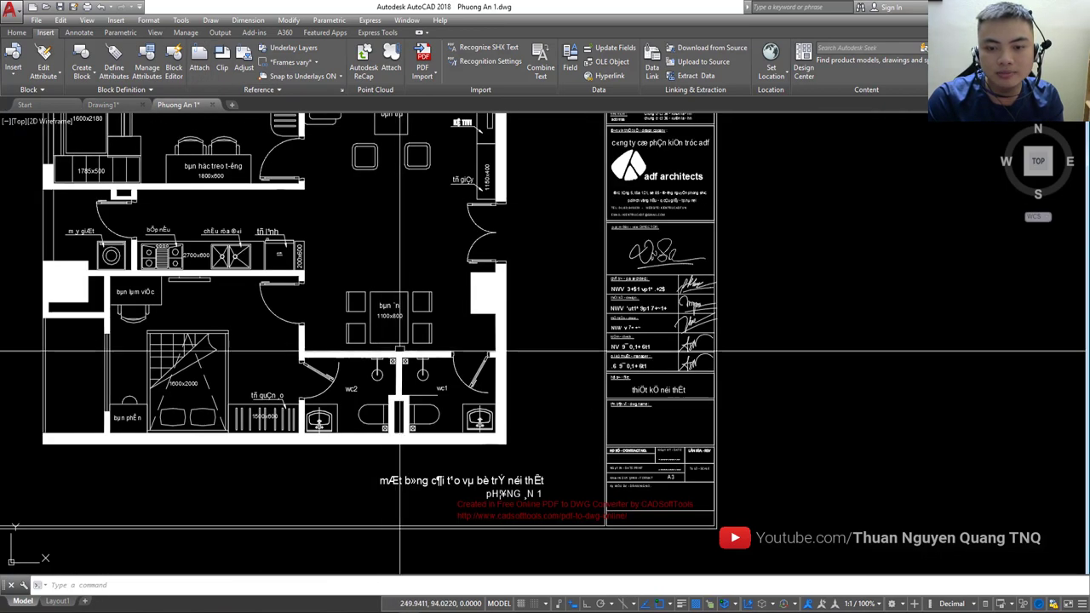
scroll(93, 199, up, 2)
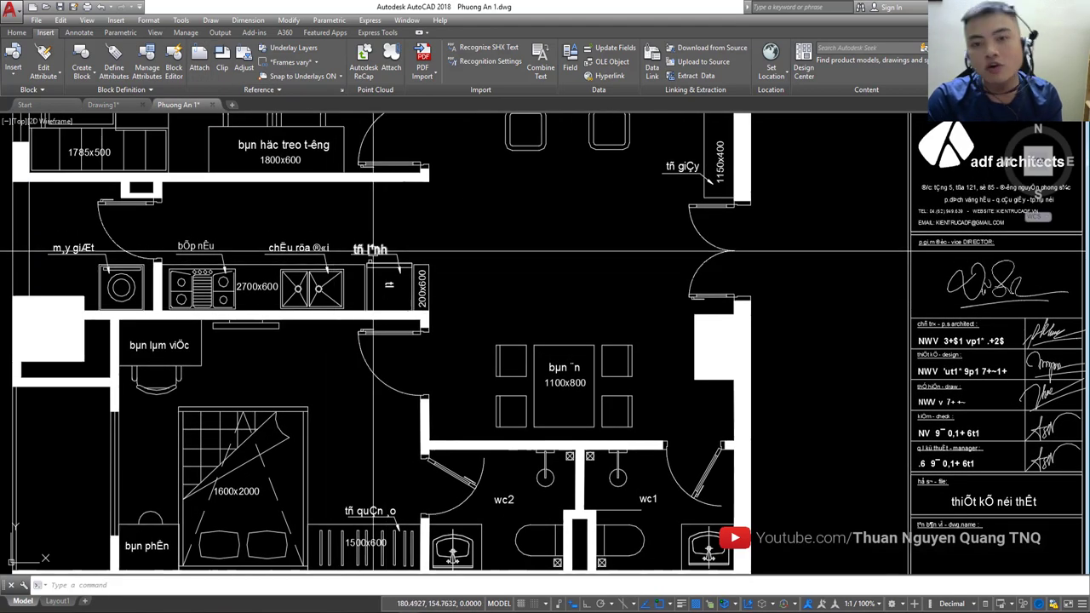
scroll(414, 244, down, 1)
scroll(604, 292, down, 4)
scroll(609, 292, up, 3)
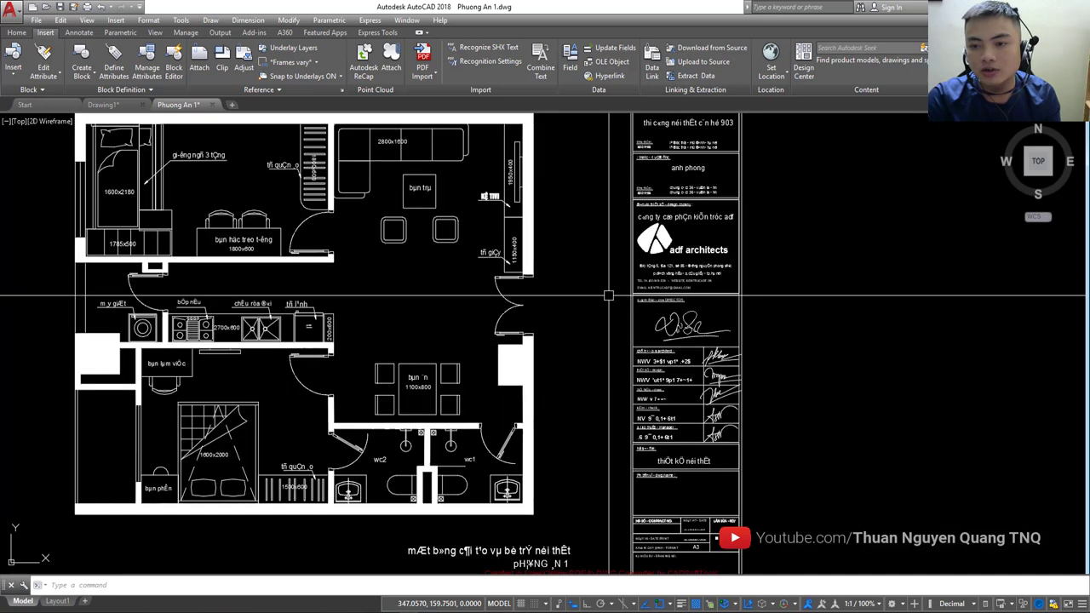
scroll(692, 401, down, 3)
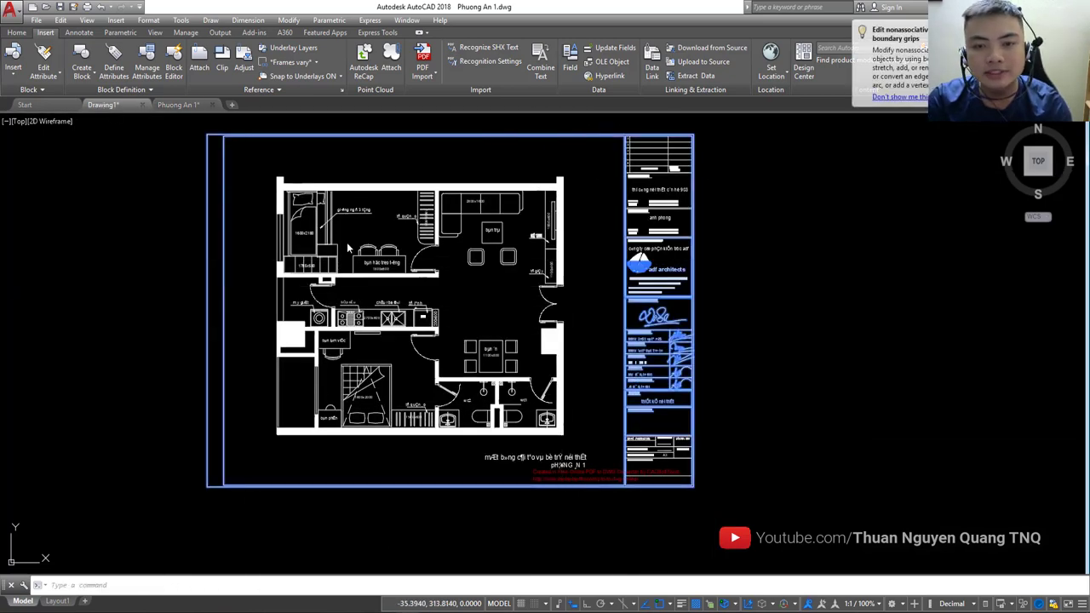
click(102, 104)
scroll(468, 293, down, 5)
scroll(485, 319, down, 1)
scroll(533, 319, up, 1)
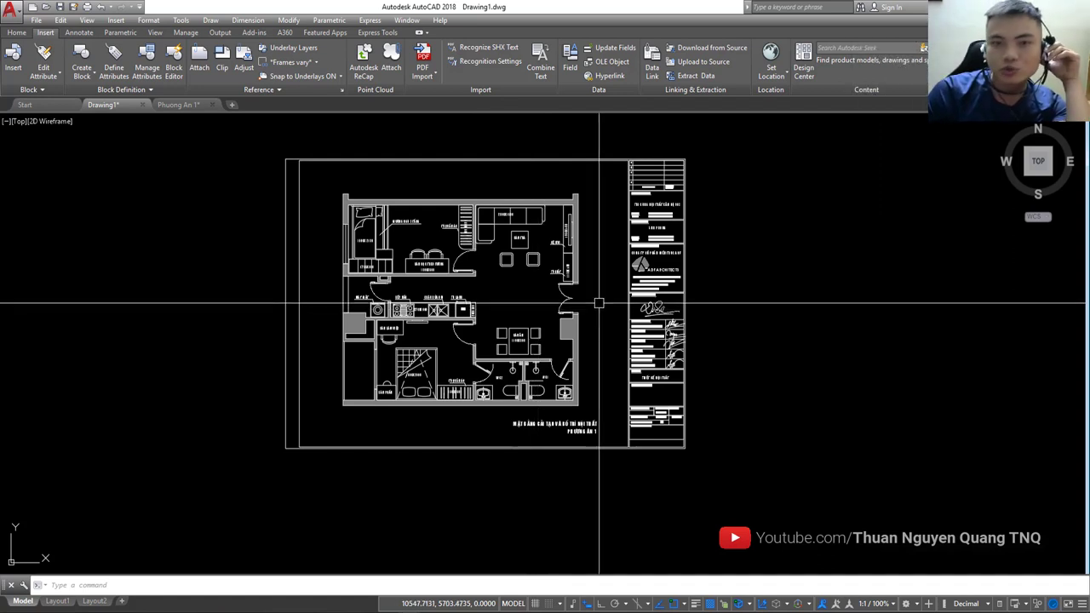
- Switch to the browser's Facebook group page
click(274, 609)
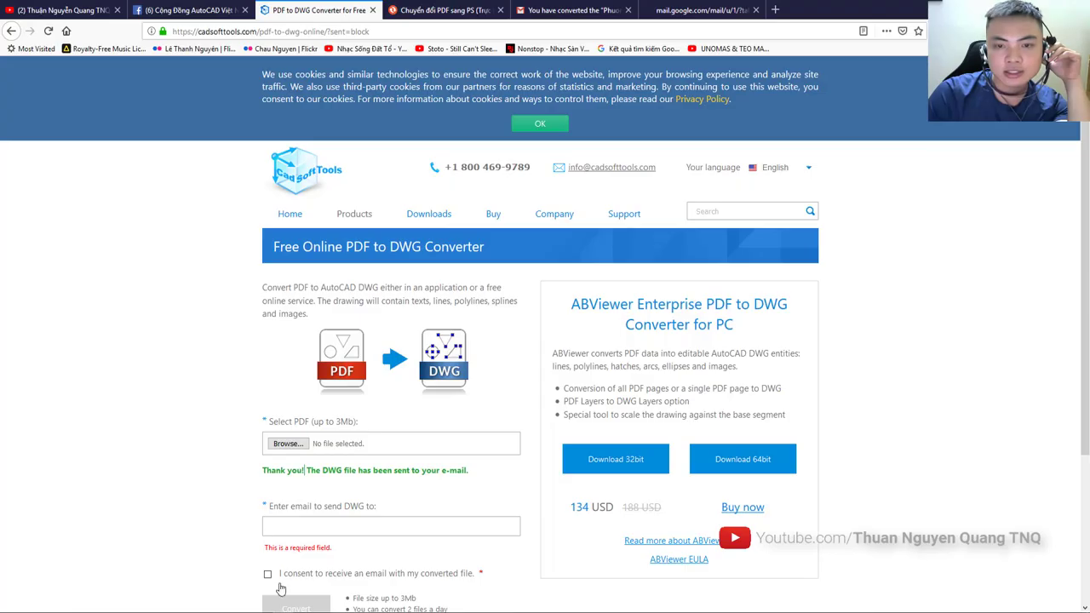
click(187, 9)
scroll(388, 194, up, 3)
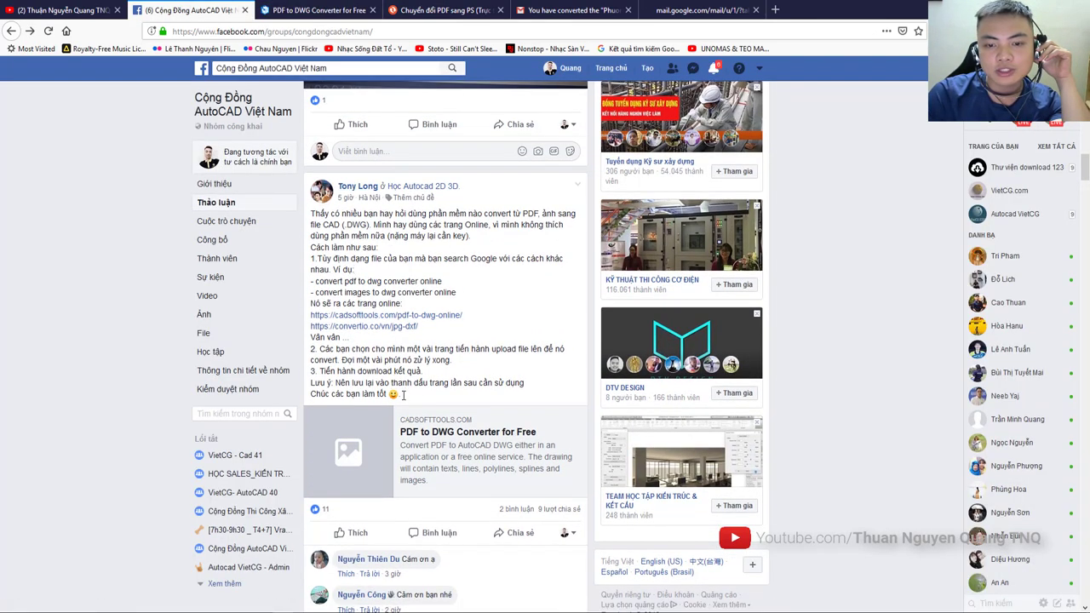
- Highlight the post's converter tips, close the game popup, and open the Facebook notifications list
mouse_move(402, 394)
mouse_down()
mouse_move(320, 209)
mouse_move(340, 184)
mouse_up()
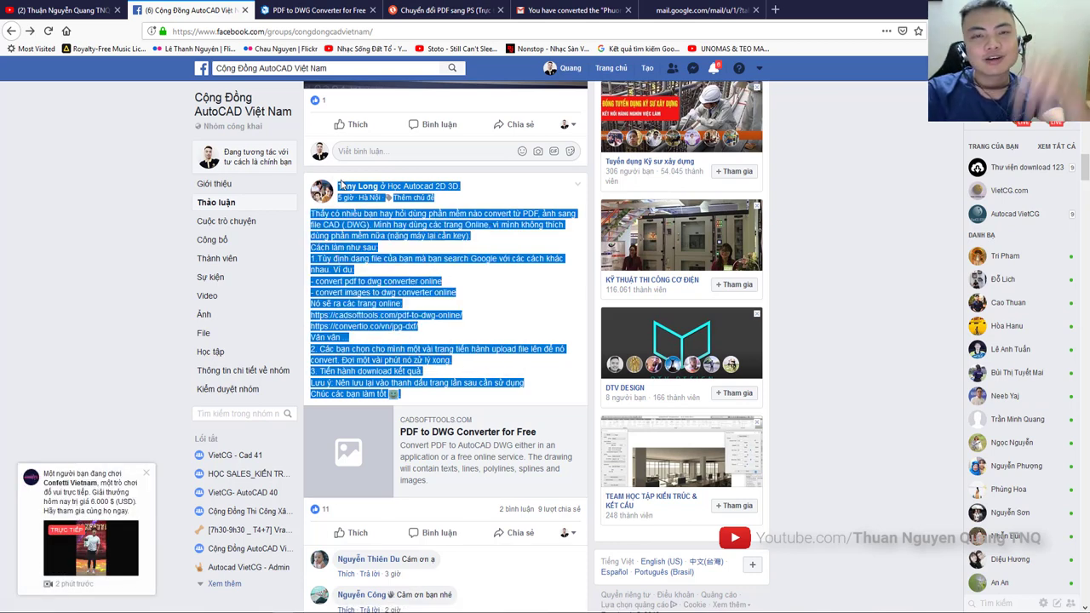
click(411, 199)
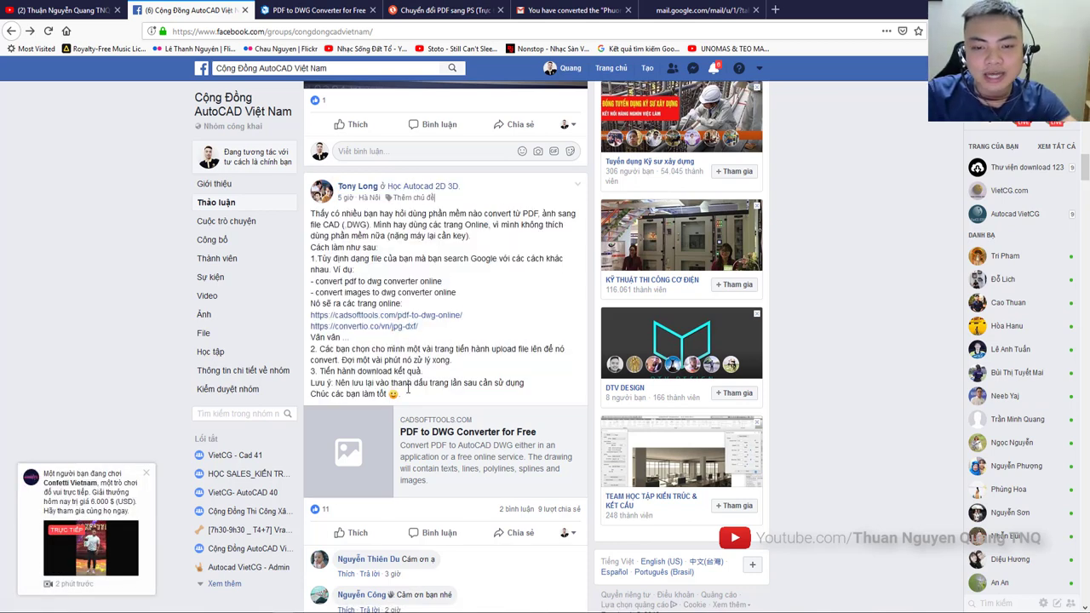
click(146, 474)
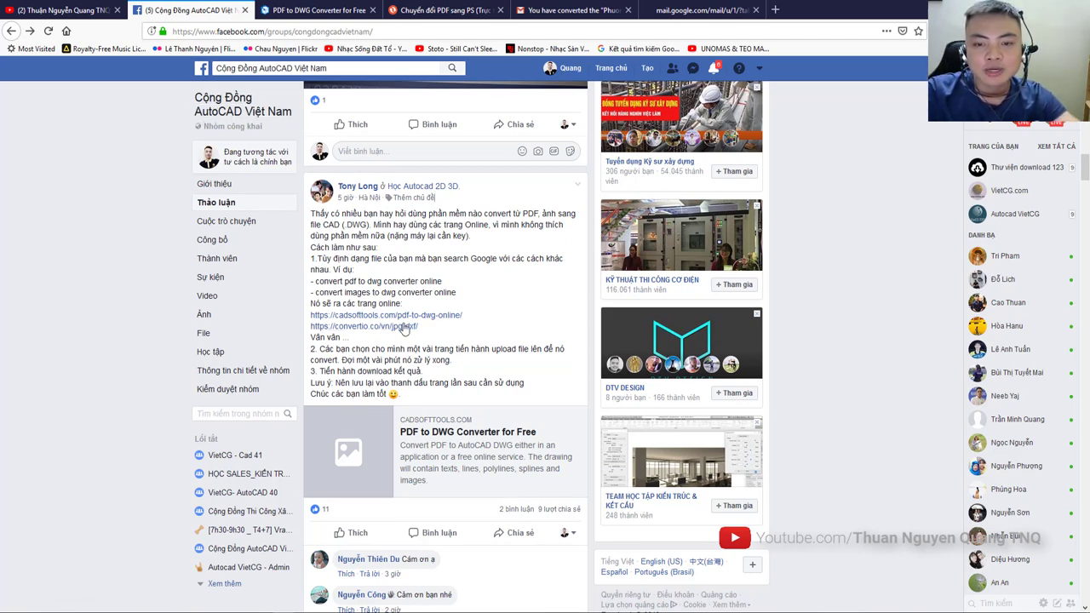
drag(409, 397, 311, 213)
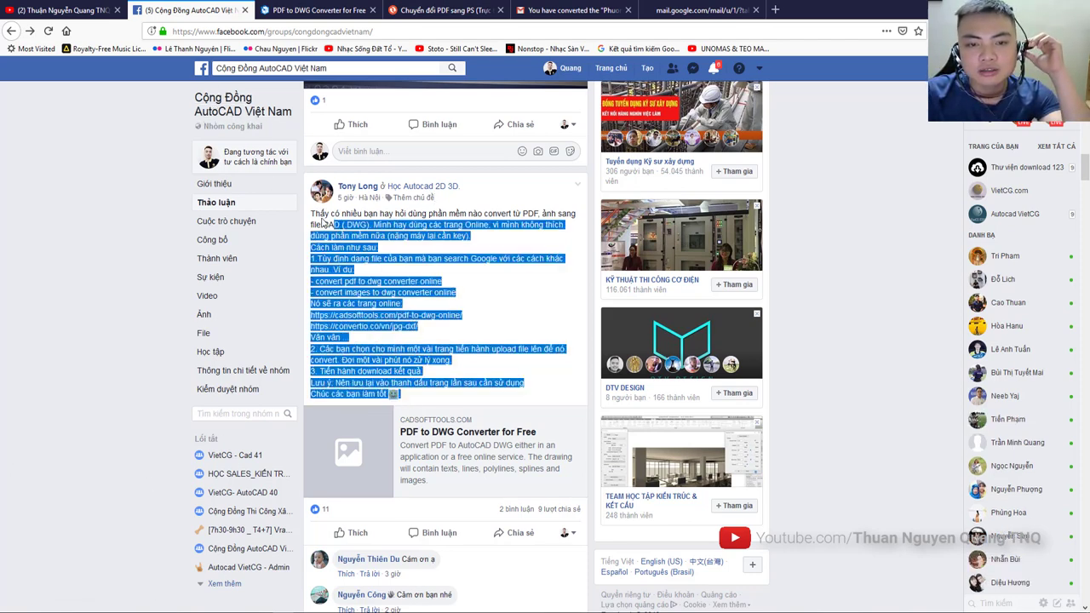
click(429, 241)
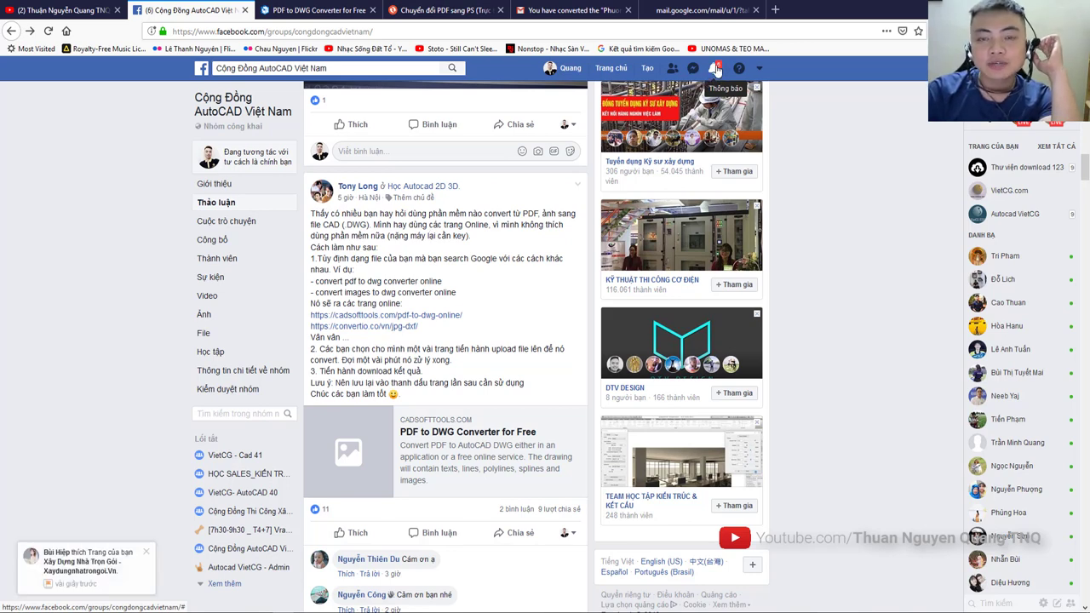
click(715, 69)
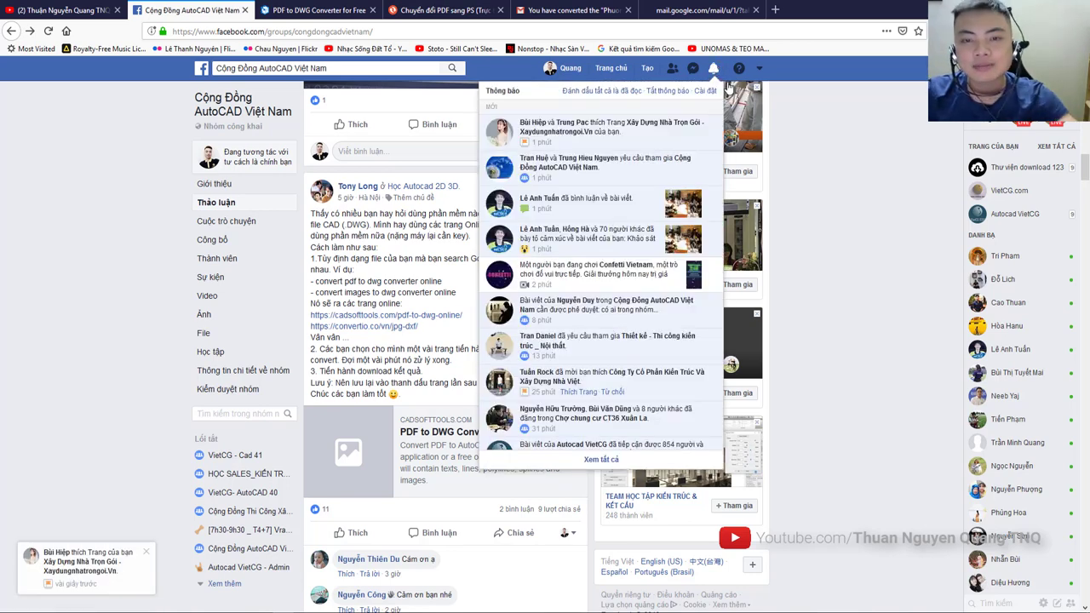